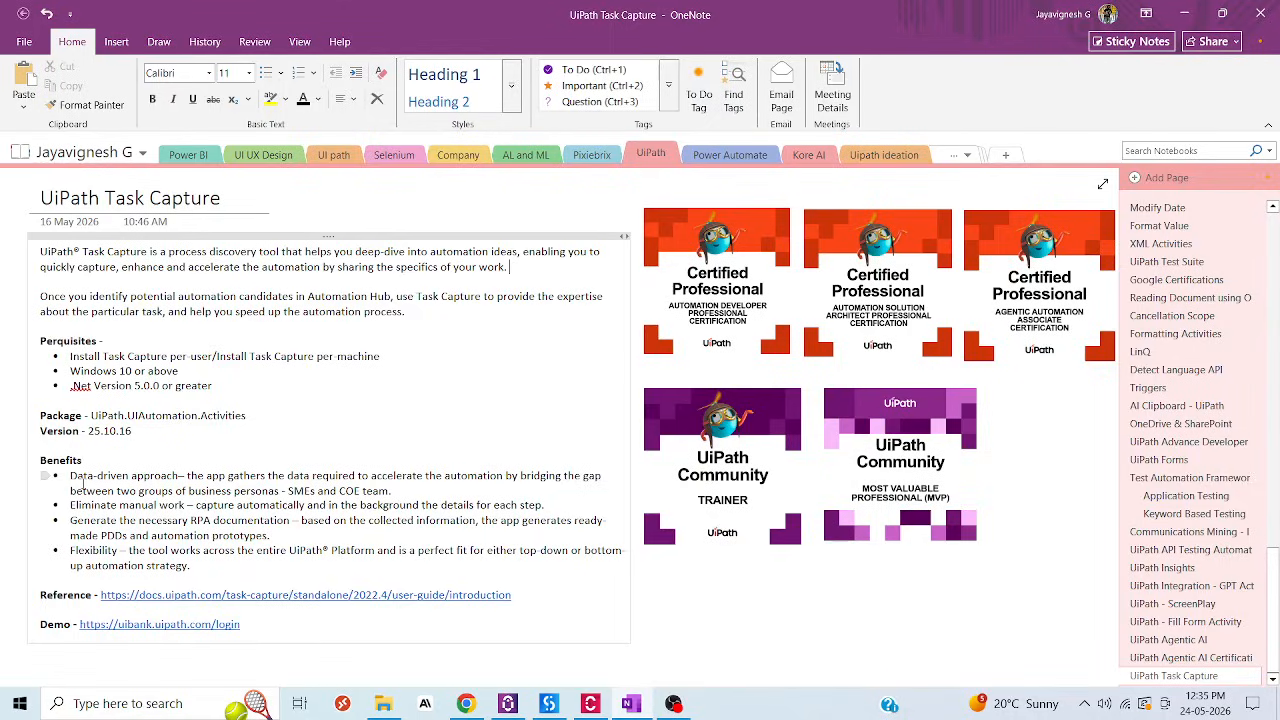
- Review the Task Capture introduction in the Chrome documentation, from its installation overview to its benefits, and return to the OneNote notes
{"action": "left_click", "coordinate": [460, 706]}
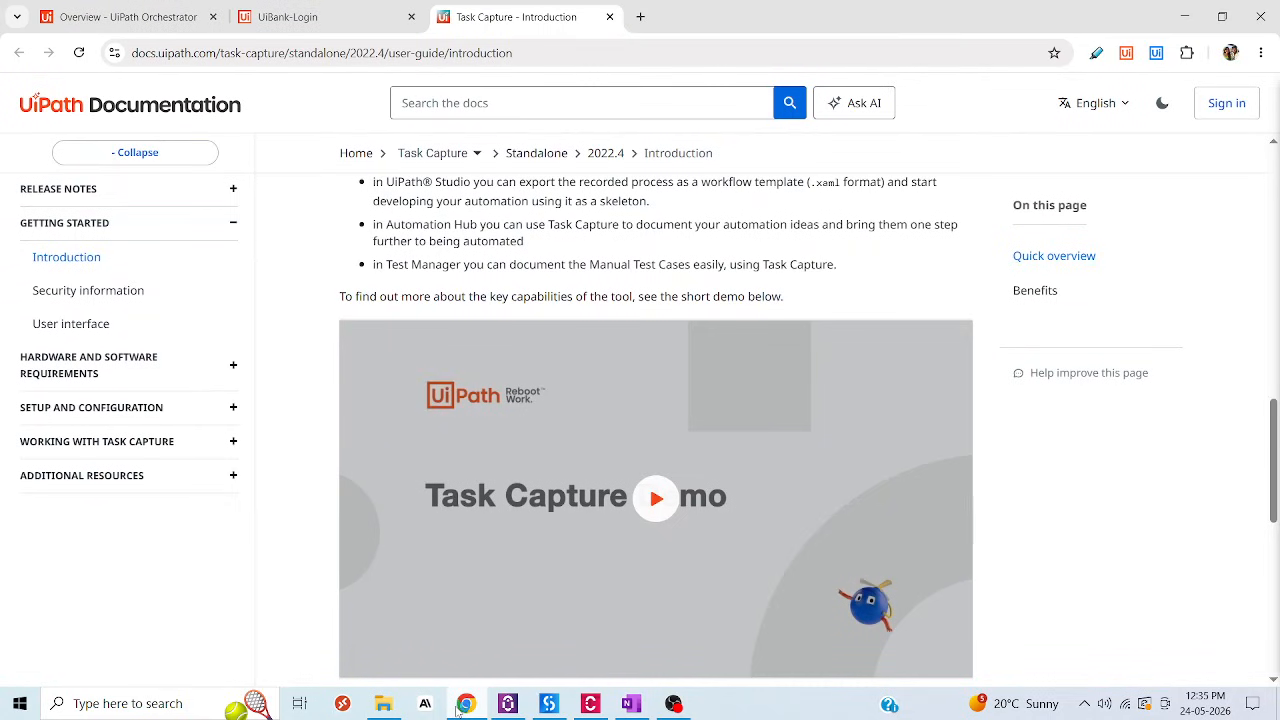
{"action": "scroll", "coordinate": [329, 425], "scroll_direction": "up", "scroll_amount": 4}
{"action": "scroll", "coordinate": [328, 418], "scroll_direction": "up", "scroll_amount": 4}
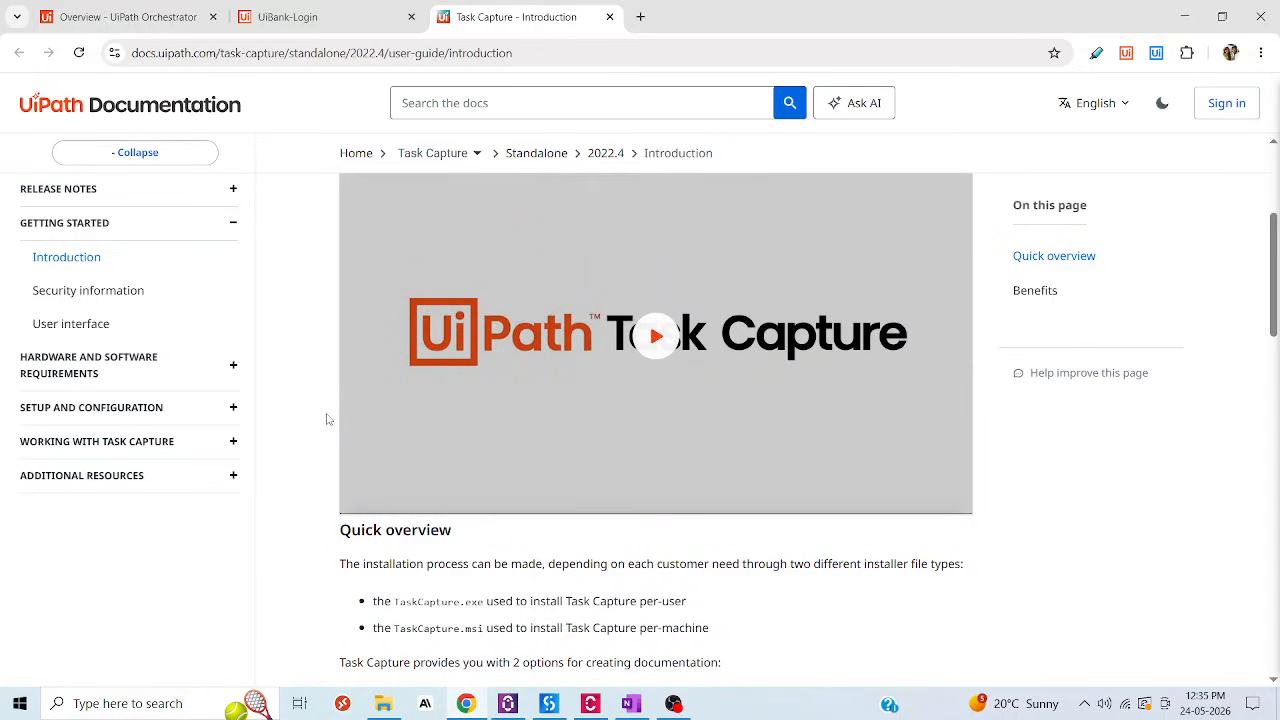
{"action": "scroll", "coordinate": [360, 423], "scroll_direction": "down", "scroll_amount": 10}
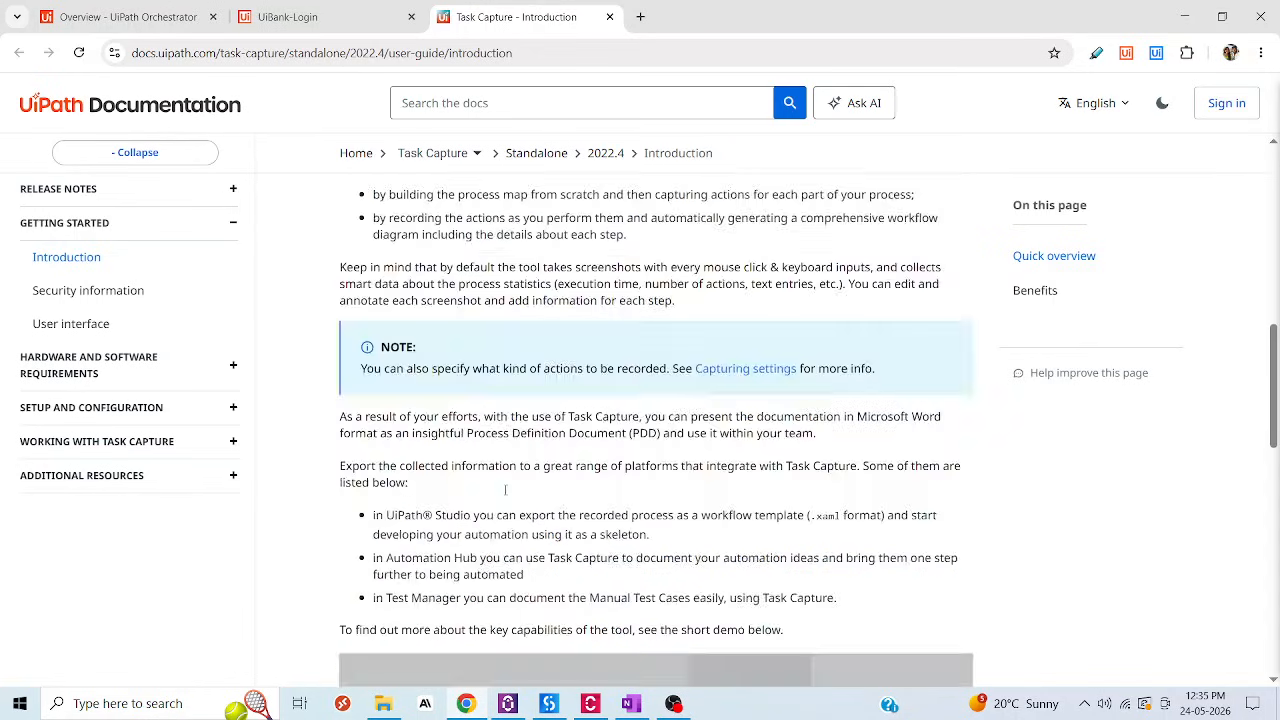
{"action": "scroll", "coordinate": [505, 489], "scroll_direction": "down", "scroll_amount": 1}
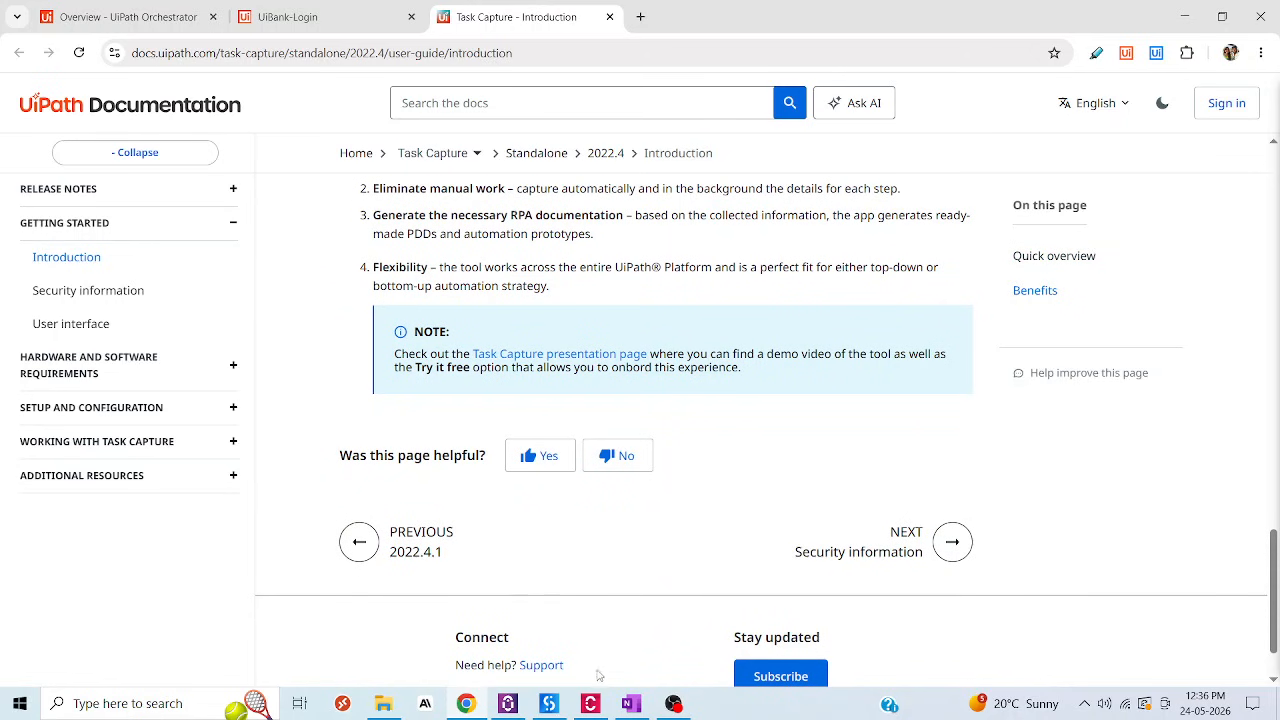
{"action": "left_click", "coordinate": [630, 703]}
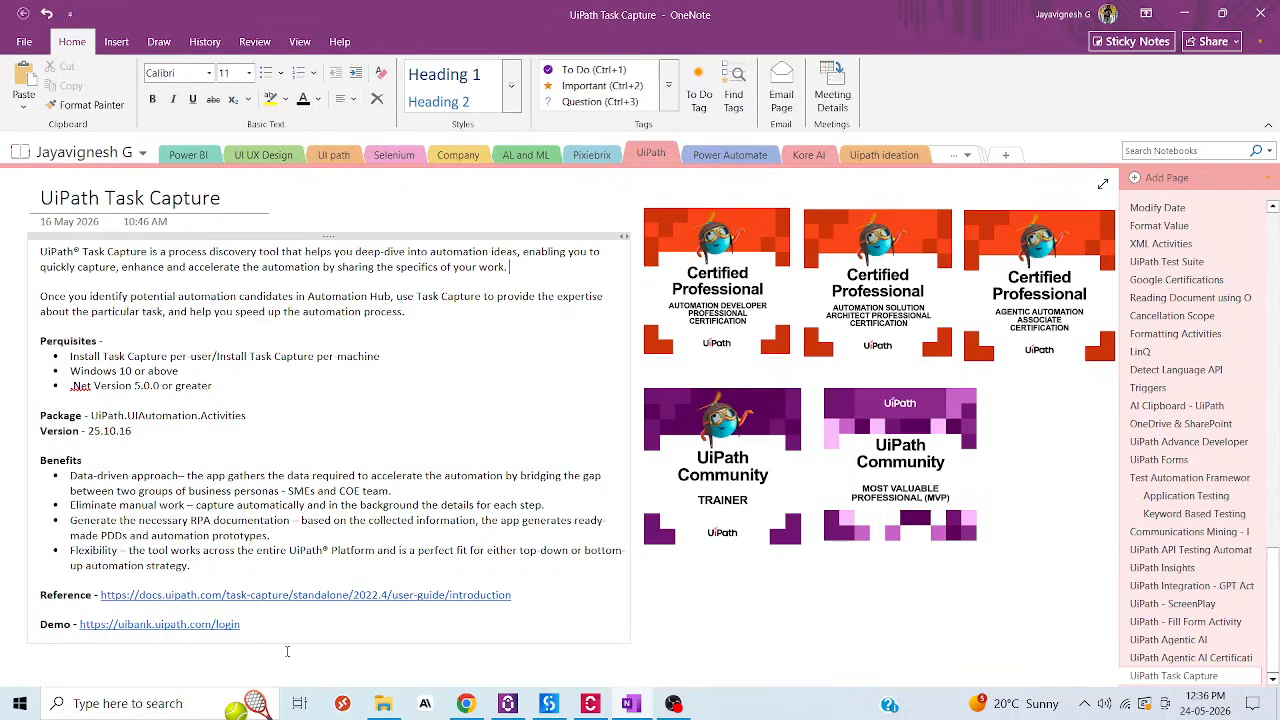
- Switch to UiPath Assistant and view which UiPath products are set to show in the Dashboard tab
{"action": "left_click", "coordinate": [546, 703]}
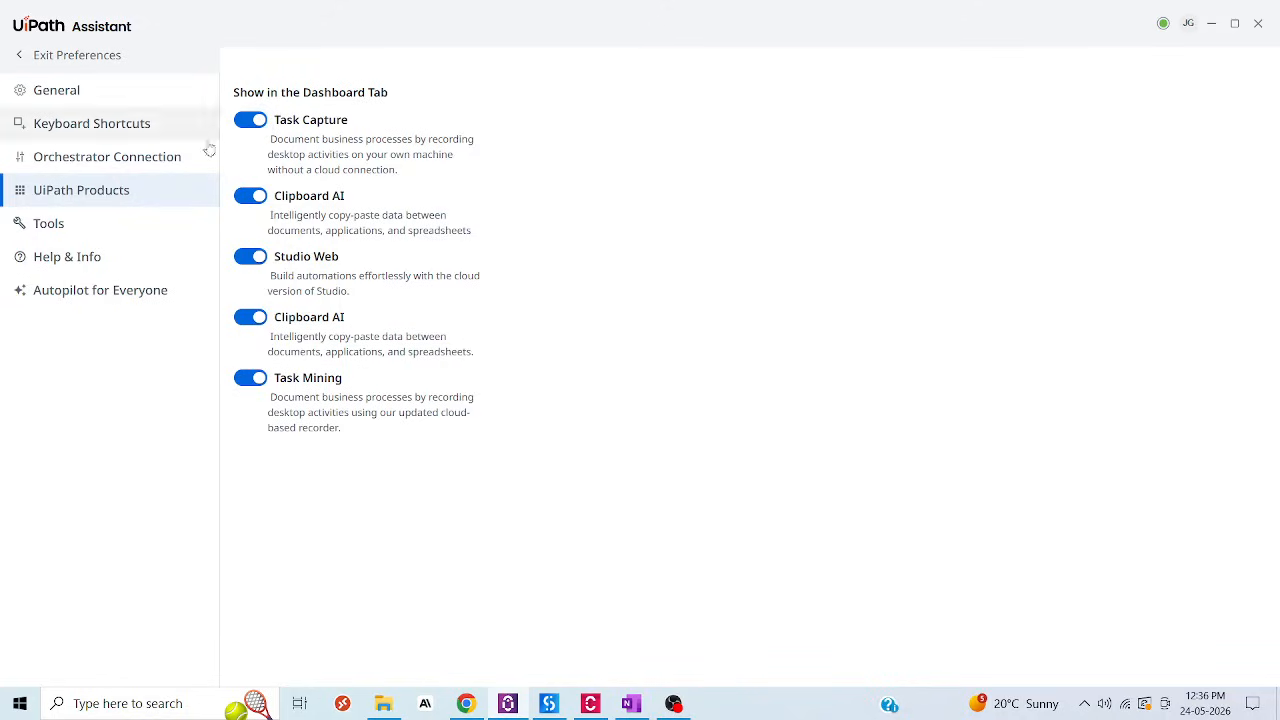
{"action": "left_click", "coordinate": [156, 164]}
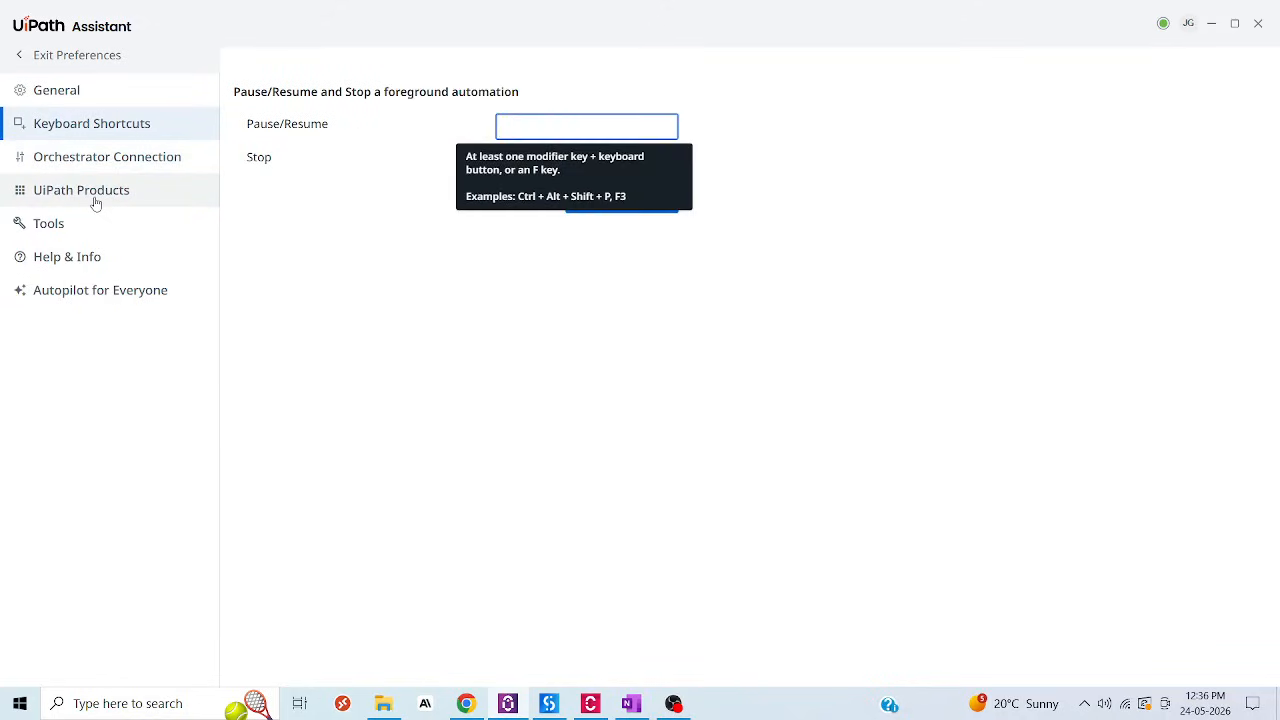
{"action": "left_click", "coordinate": [94, 195]}
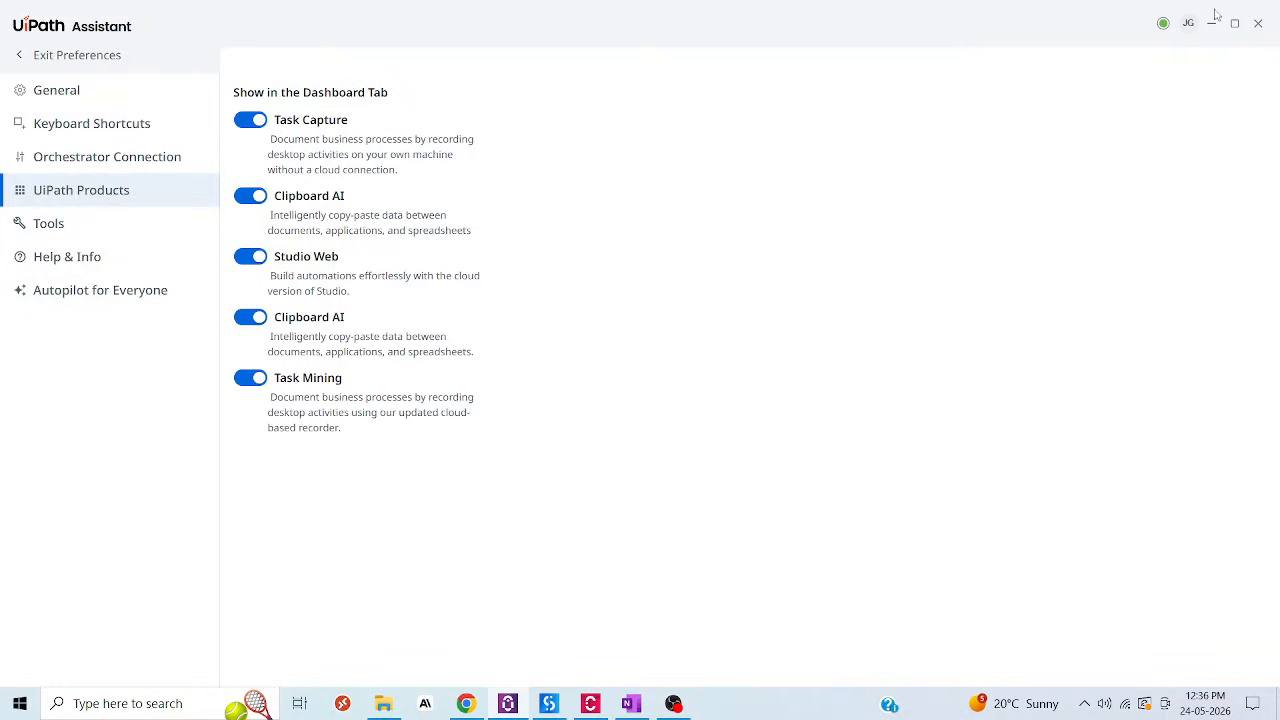
- Create a new document in Task Capture and set up a process capture with the Low capturing quality mode
{"action": "left_click", "coordinate": [590, 705]}
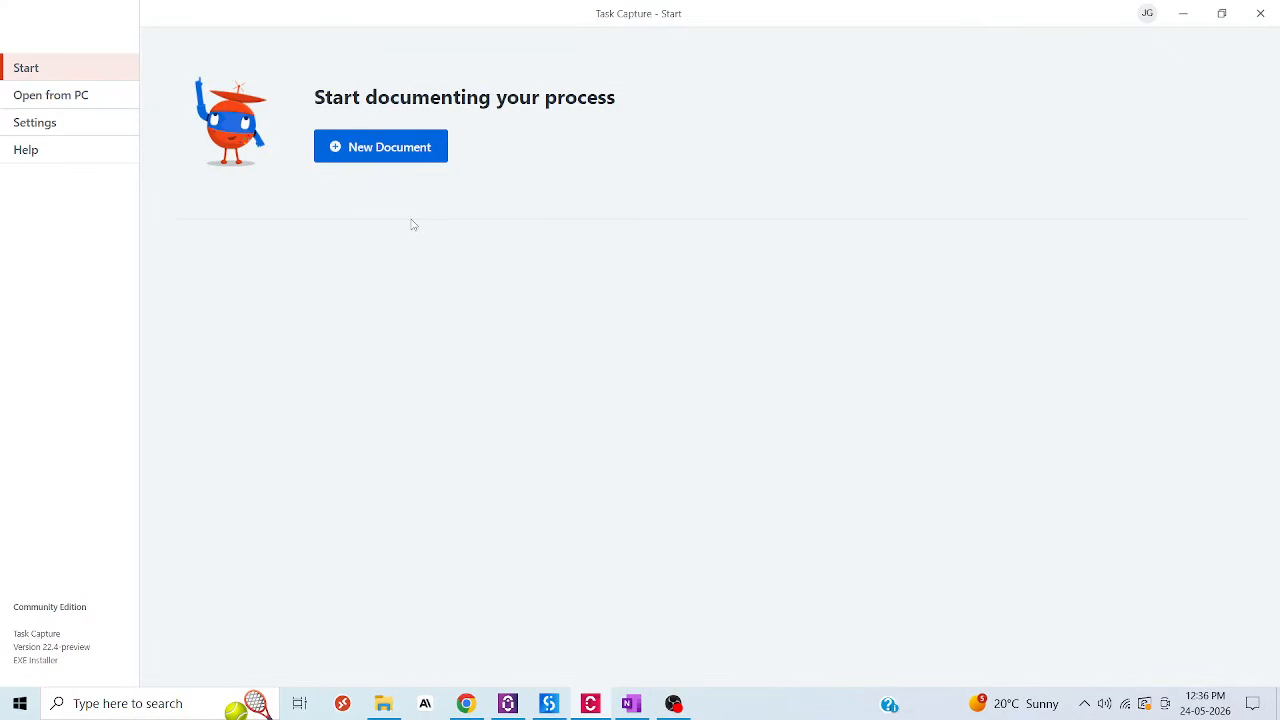
{"action": "left_click", "coordinate": [412, 156]}
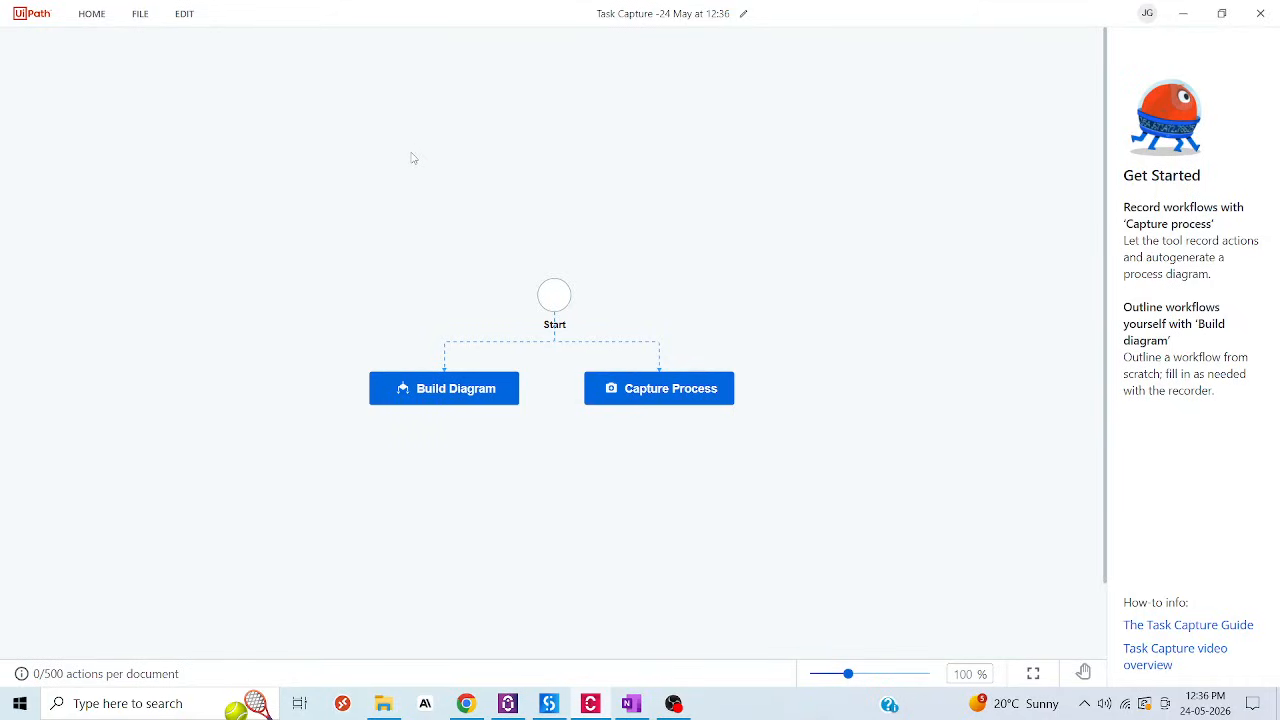
{"action": "left_click", "coordinate": [648, 397]}
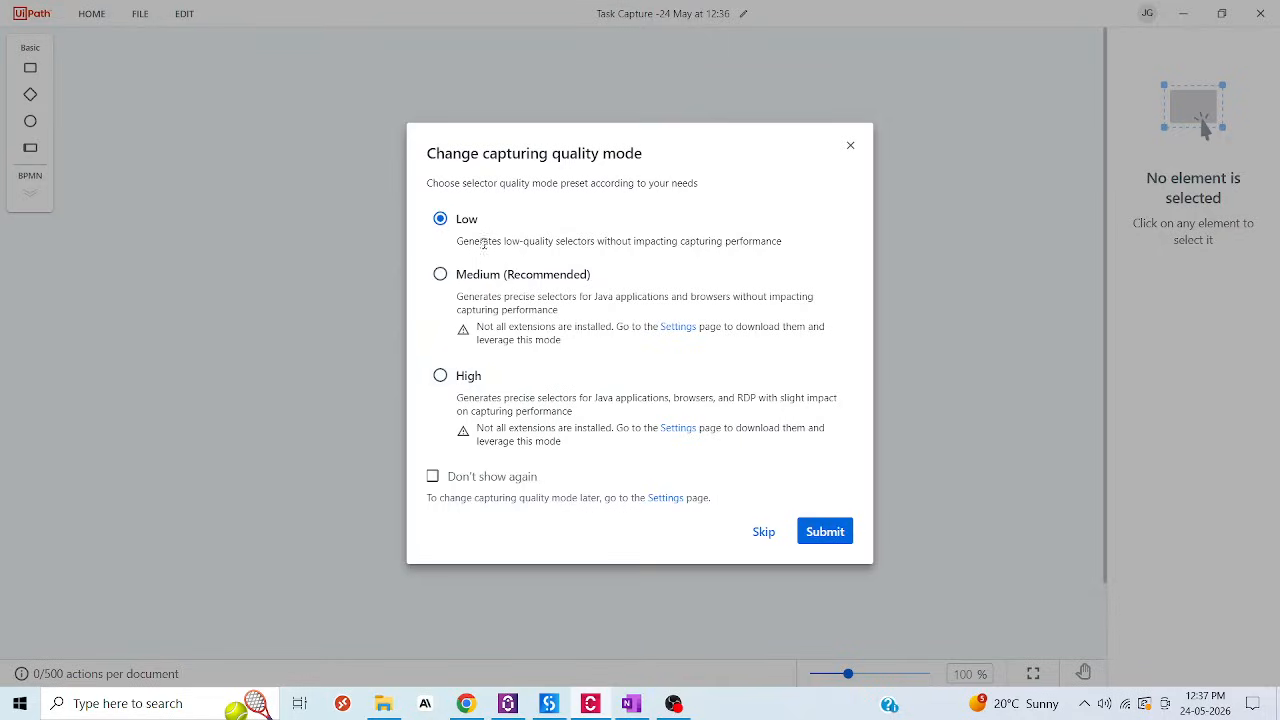
{"action": "left_click", "coordinate": [810, 530]}
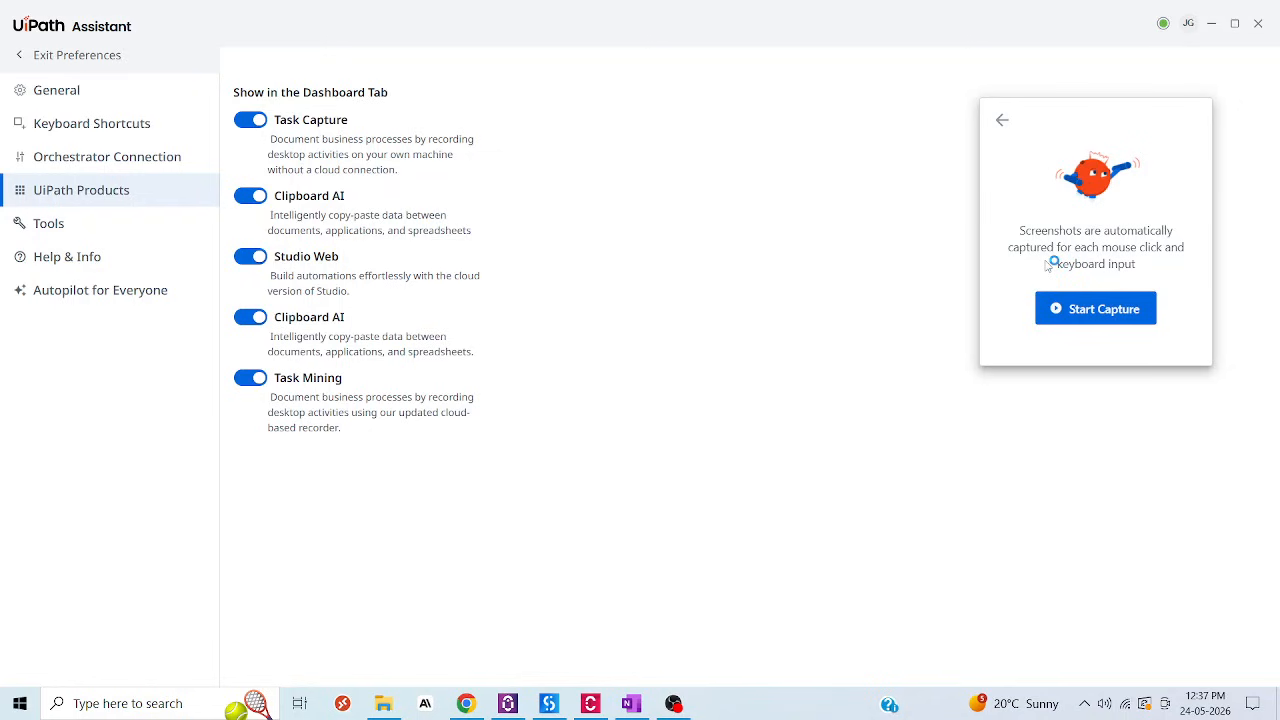
- Minimize UiPath Assistant, bring up the UiBank login page in Chrome and start capturing
{"action": "left_click", "coordinate": [1213, 23]}
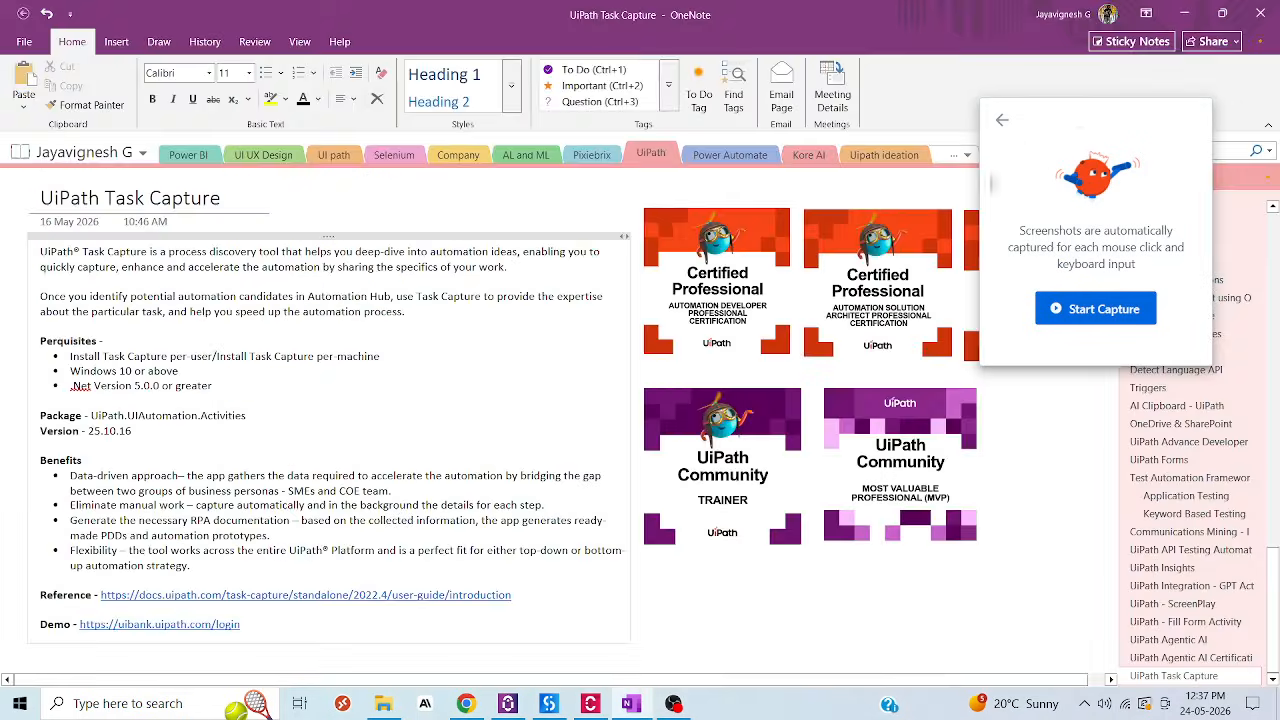
{"action": "left_click", "coordinate": [466, 704]}
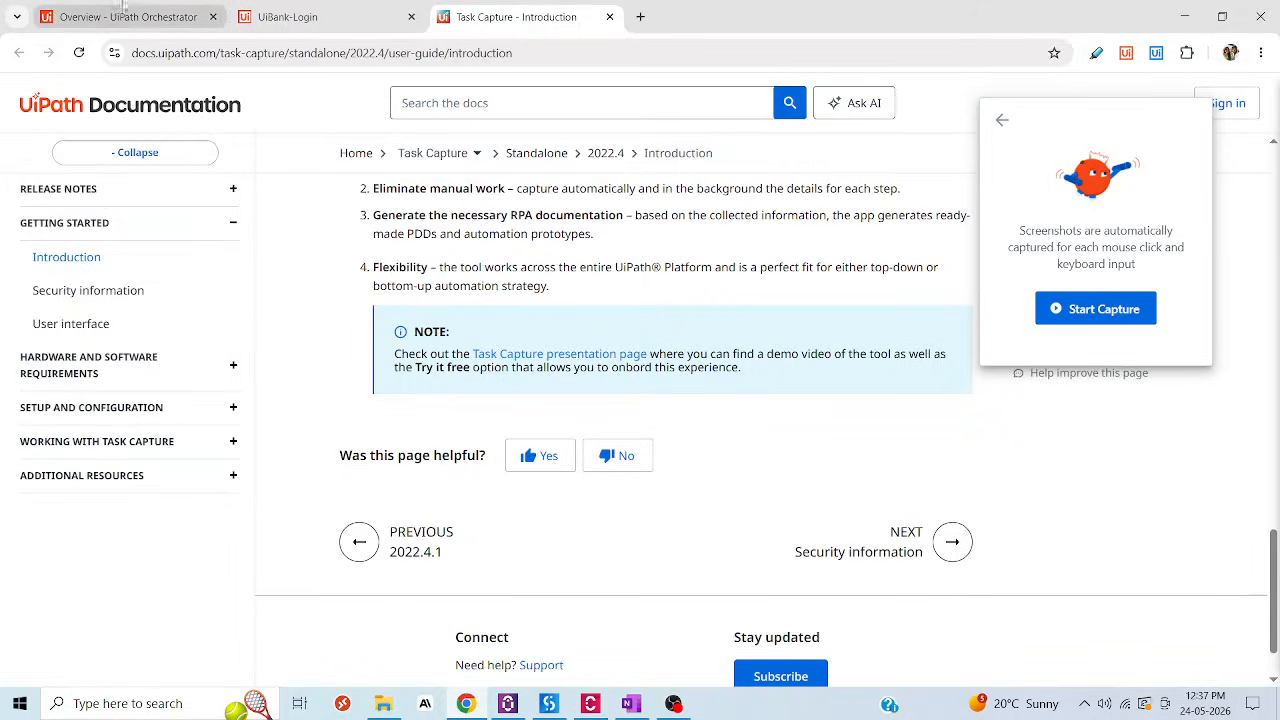
{"action": "left_click_drag", "start_coordinate": [301, 17], "coordinate": [545, 18]}
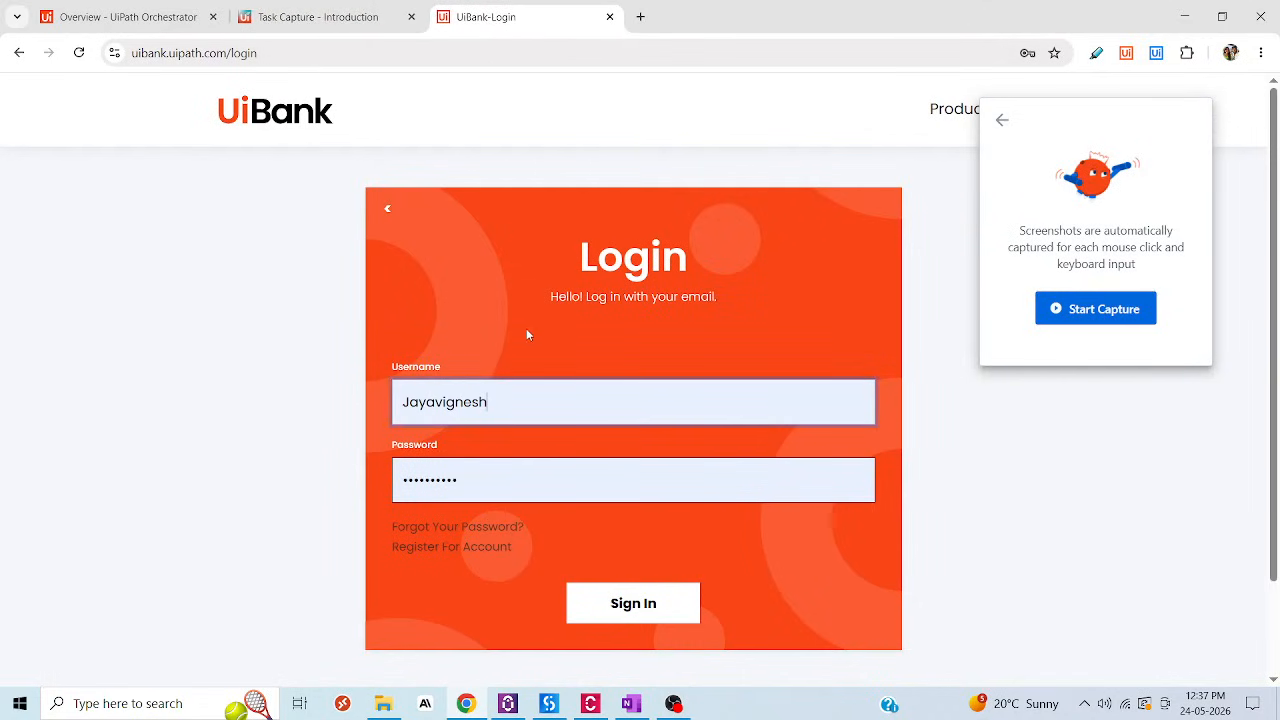
{"action": "left_click", "coordinate": [754, 198]}
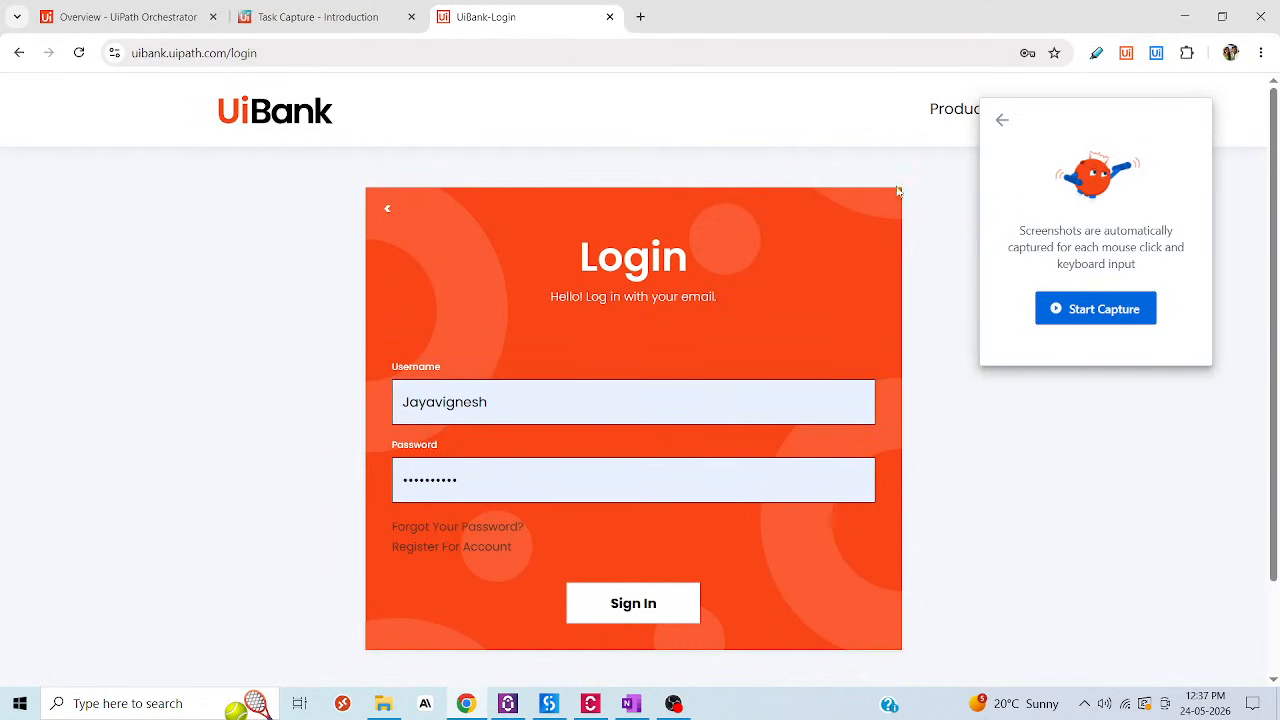
{"action": "left_click", "coordinate": [1079, 311]}
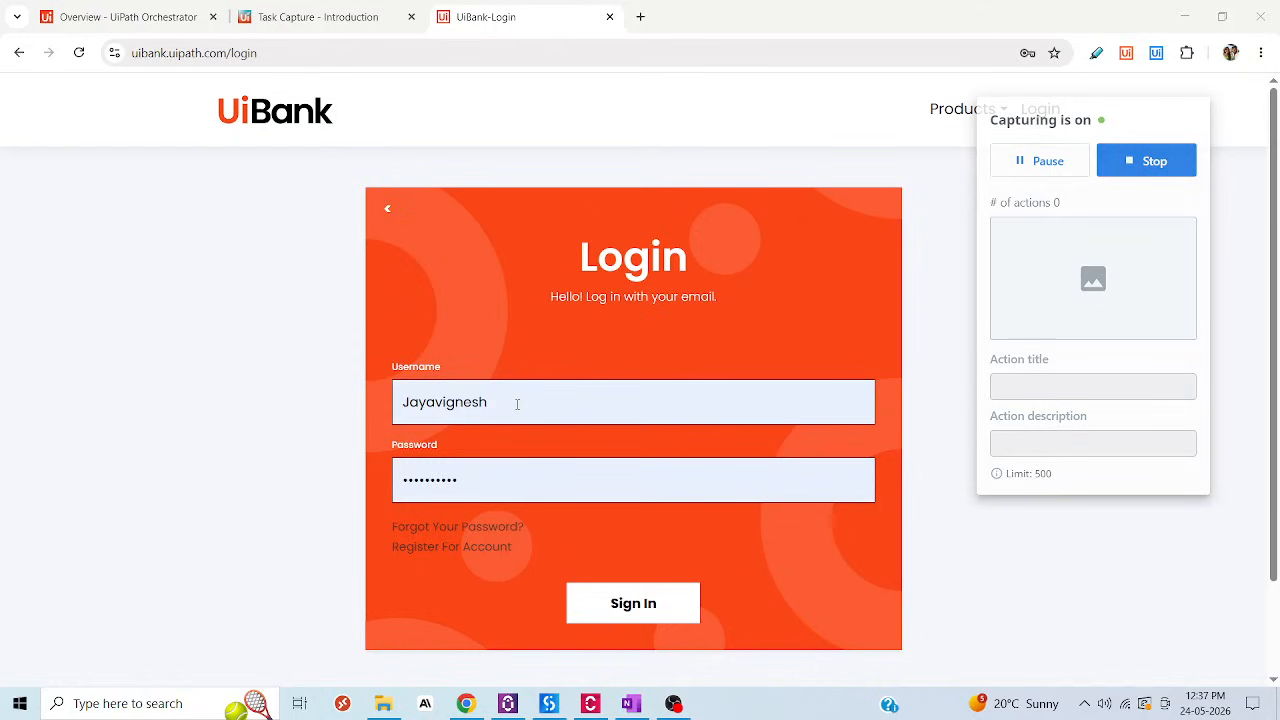
- Capture an action on the UiBank username field and title it "Username Population"
{"action": "left_click", "coordinate": [517, 403]}
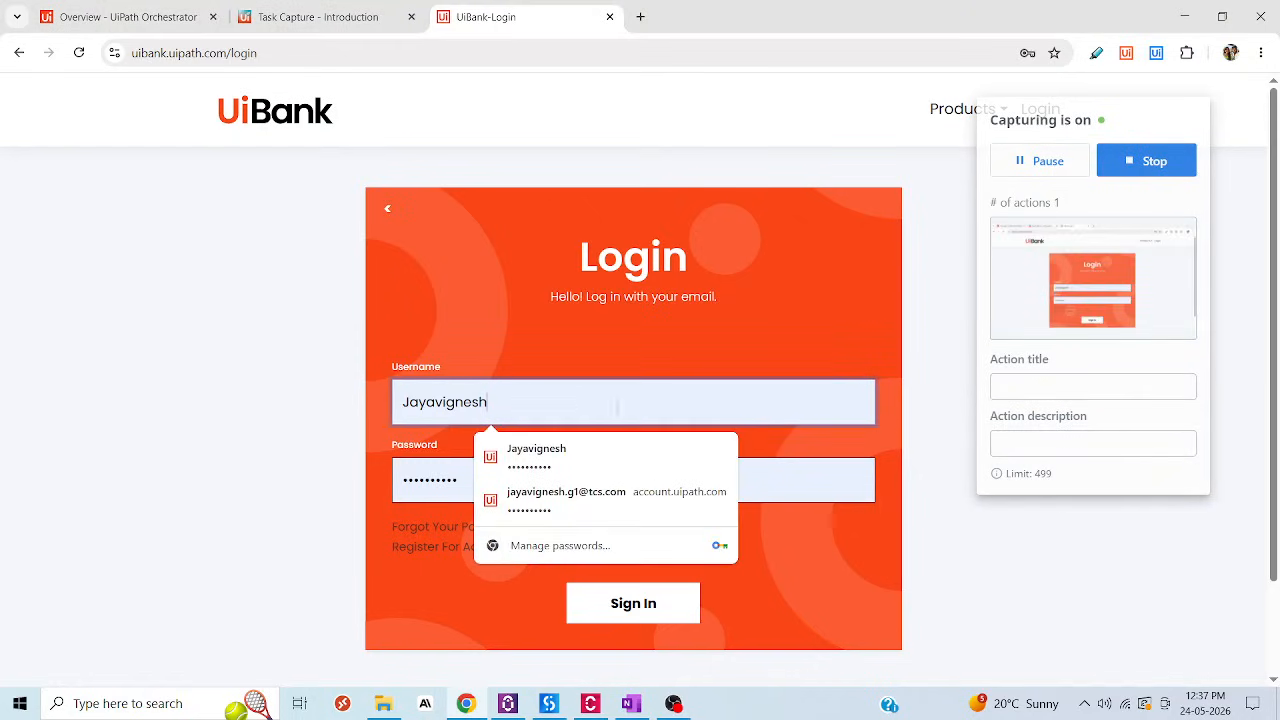
{"action": "left_click", "coordinate": [1037, 386]}
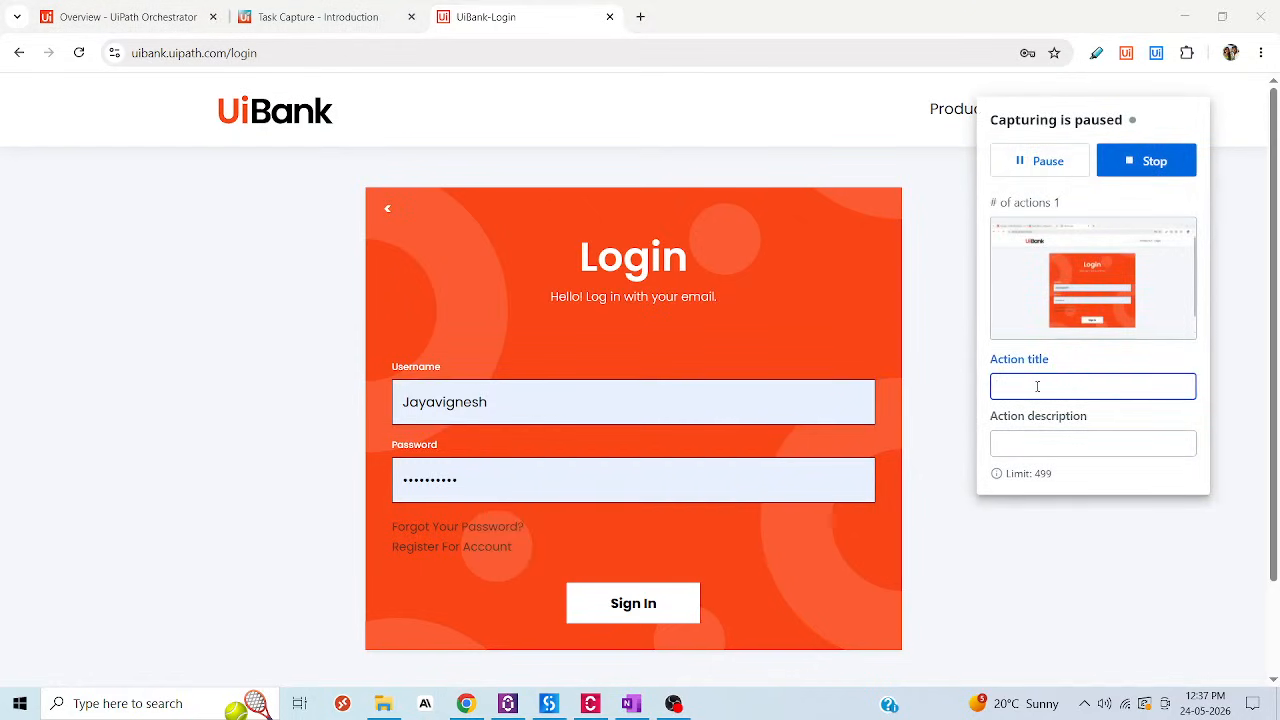
{"action": "type", "text": "Username Populuation"}
{"action": "double_click", "coordinate": [1081, 388]}
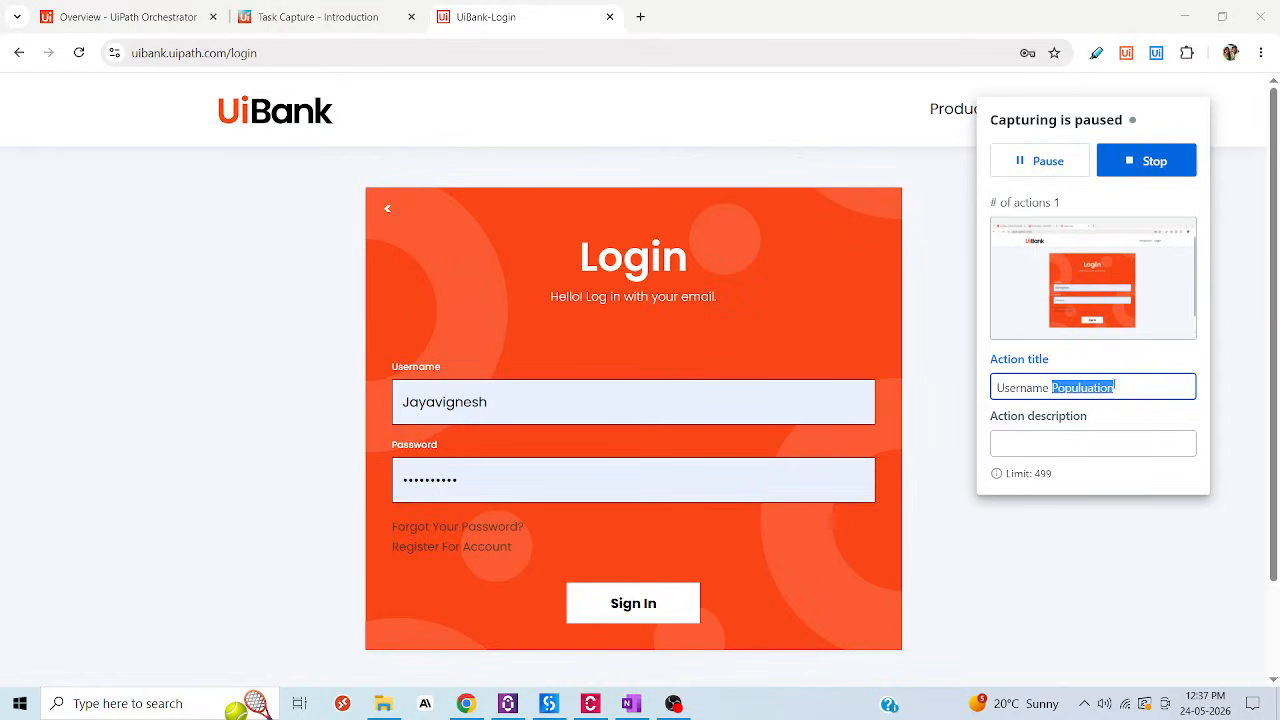
{"action": "left_click", "coordinate": [1117, 386]}
{"action": "key", "text": "BackSpace"}
{"action": "key", "text": "BackSpace"}
{"action": "key", "text": "BackSpace"}
{"action": "key", "text": "BackSpace"}
{"action": "key", "text": "BackSpace"}
{"action": "key", "text": "BackSpace"}
{"action": "key", "text": "BackSpace"}
{"action": "key", "text": "BackSpace"}
{"action": "key", "text": "BackSpace"}
{"action": "key", "text": "BackSpace"}
{"action": "type", "text": "opulation"}
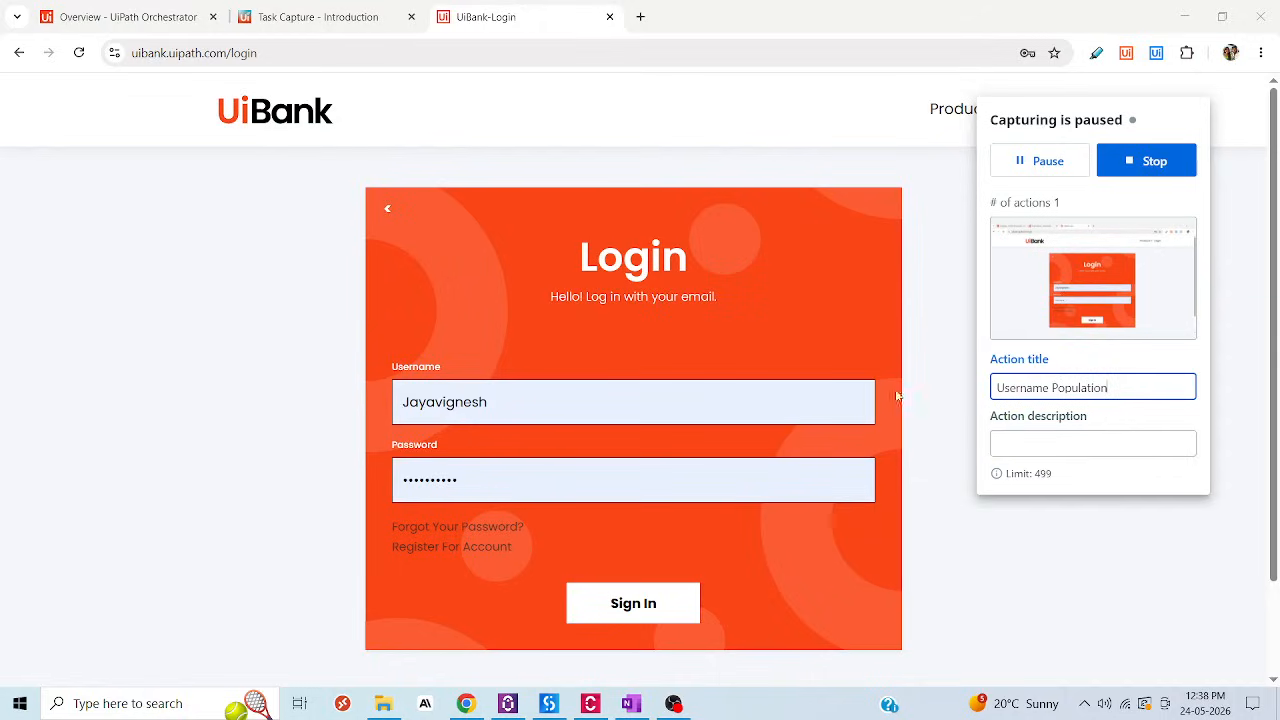
- Capture an action on the password field, title it "Password", and sign in to UiBank
{"action": "left_click", "coordinate": [564, 480]}
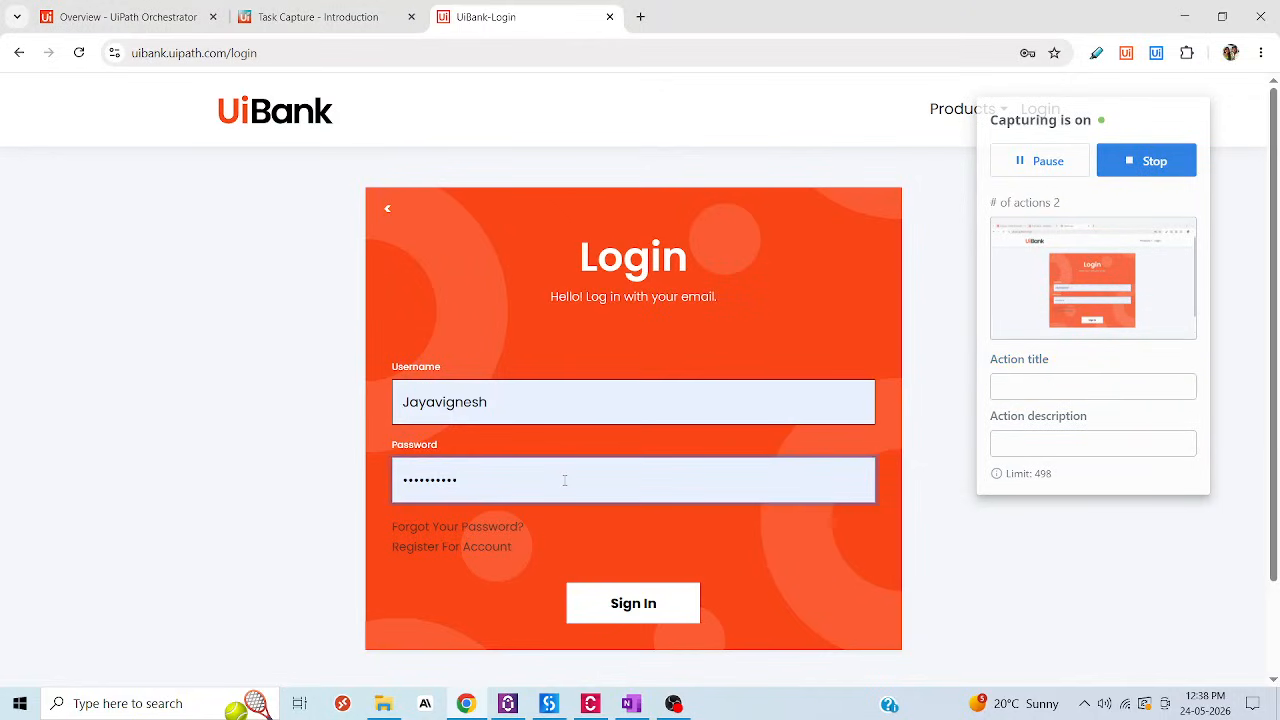
{"action": "left_click", "coordinate": [1050, 390]}
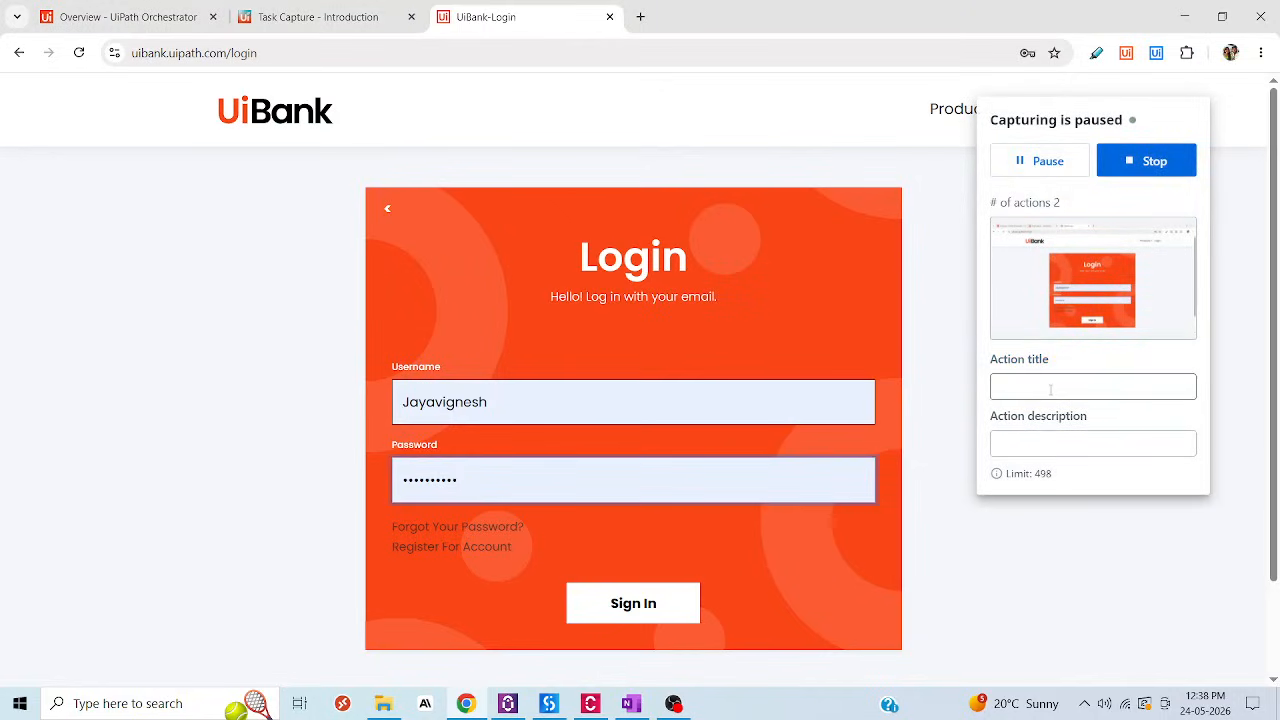
{"action": "type", "text": "Password"}
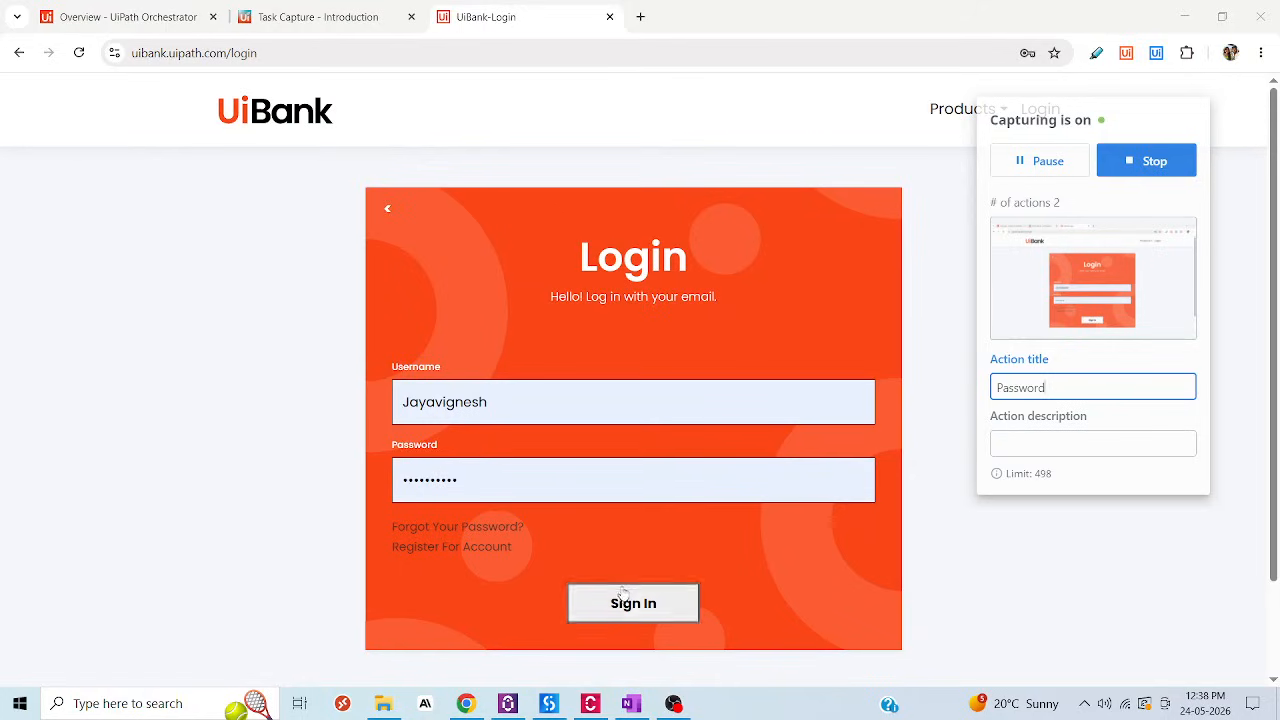
{"action": "left_click", "coordinate": [653, 610]}
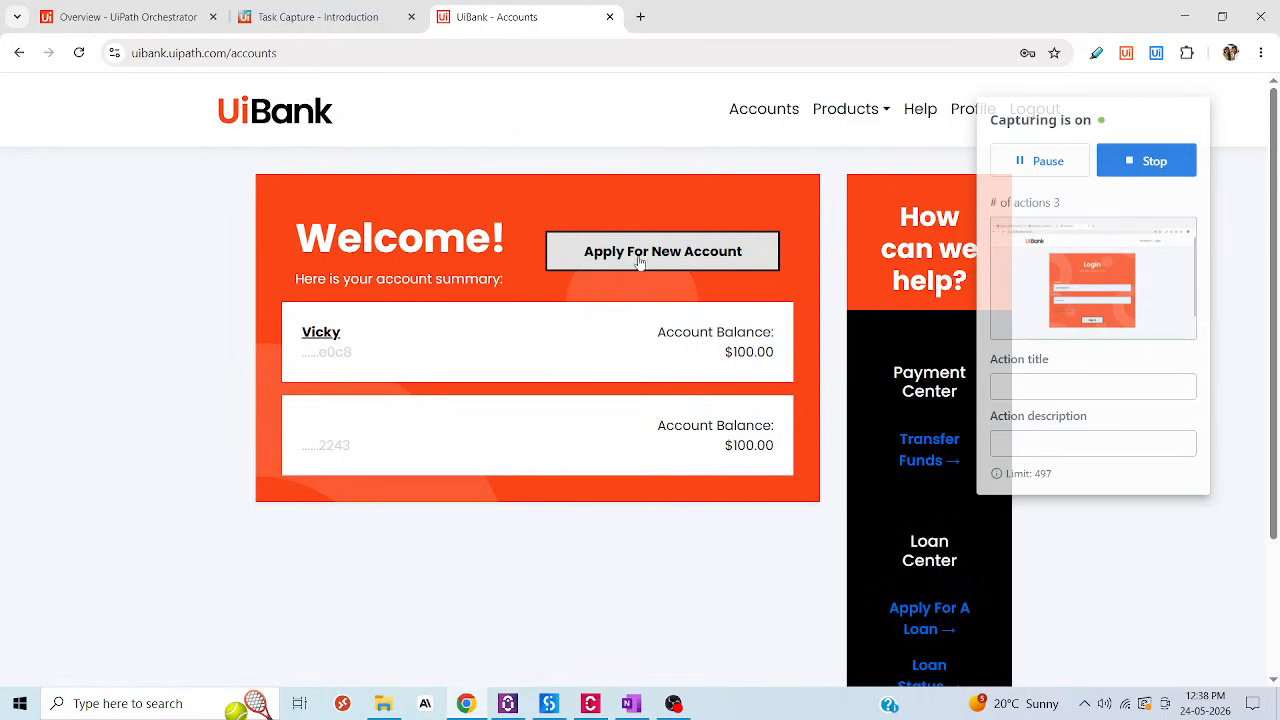
- Apply for a new UiBank account, entering an account nickname and choosing Savings as the account type
{"action": "left_click", "coordinate": [636, 256]}
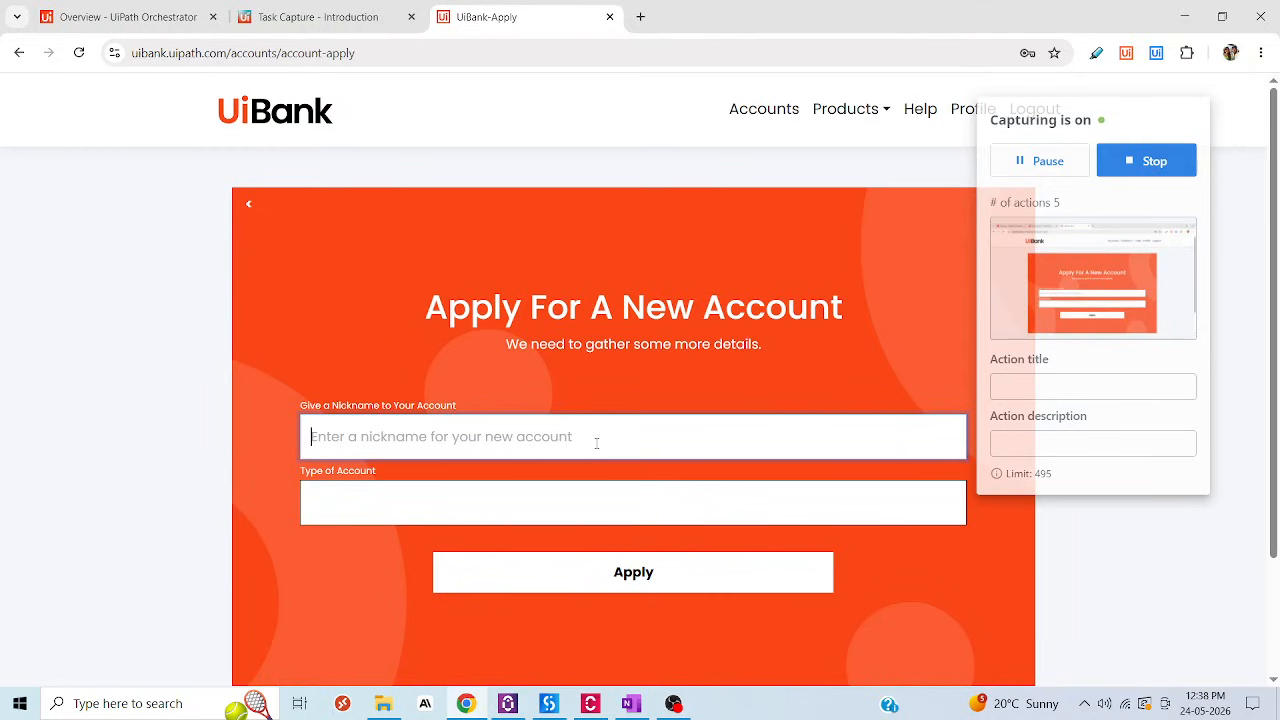
{"action": "type", "text": "KUmar"}
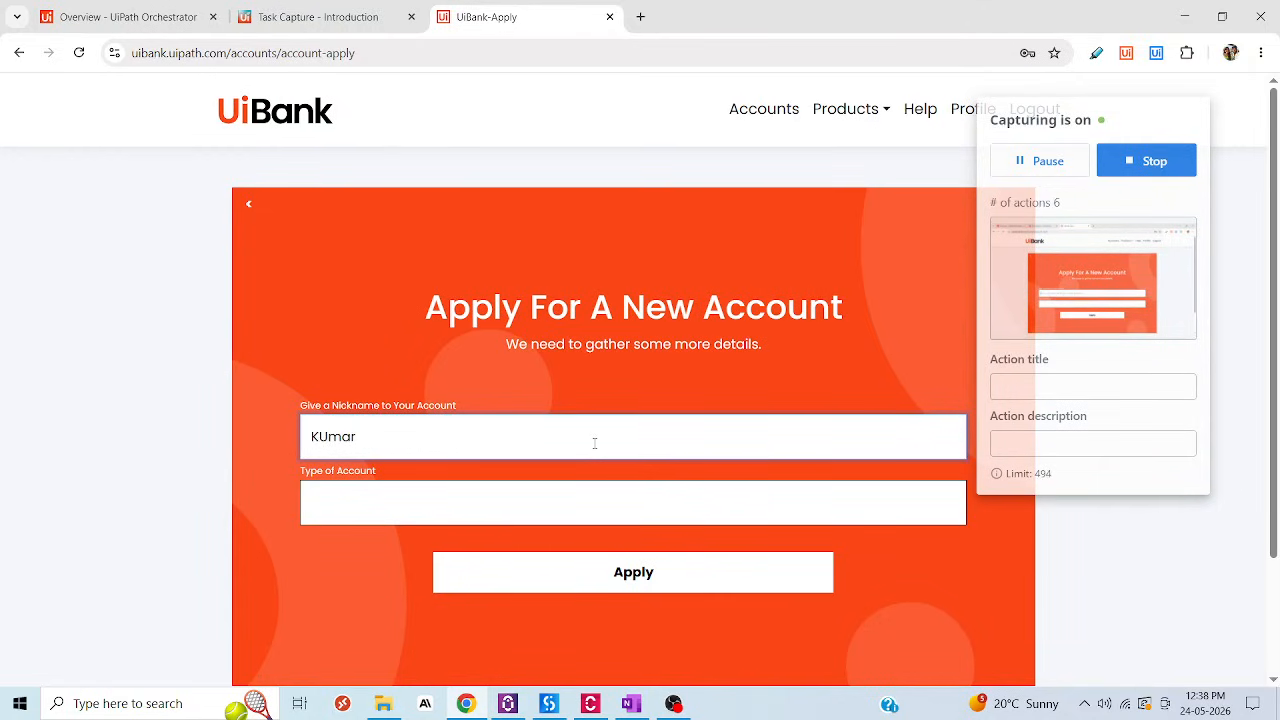
{"action": "left_click", "coordinate": [518, 514]}
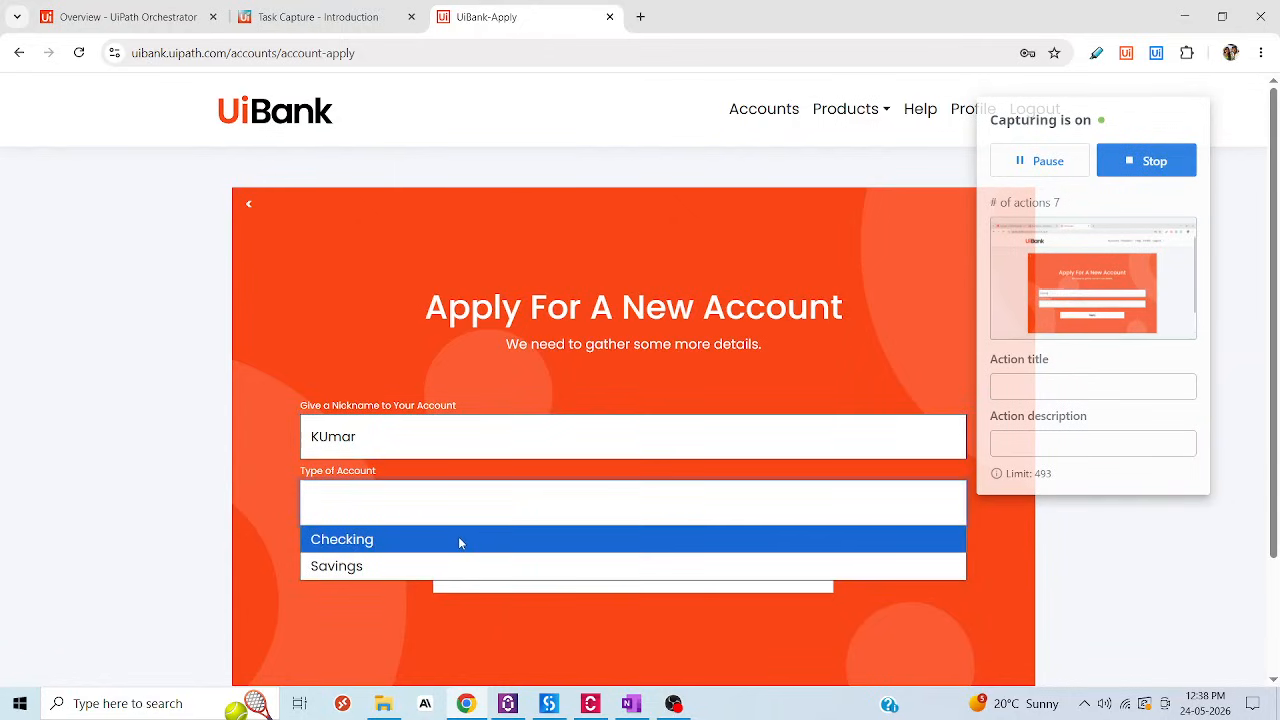
{"action": "left_click", "coordinate": [452, 568]}
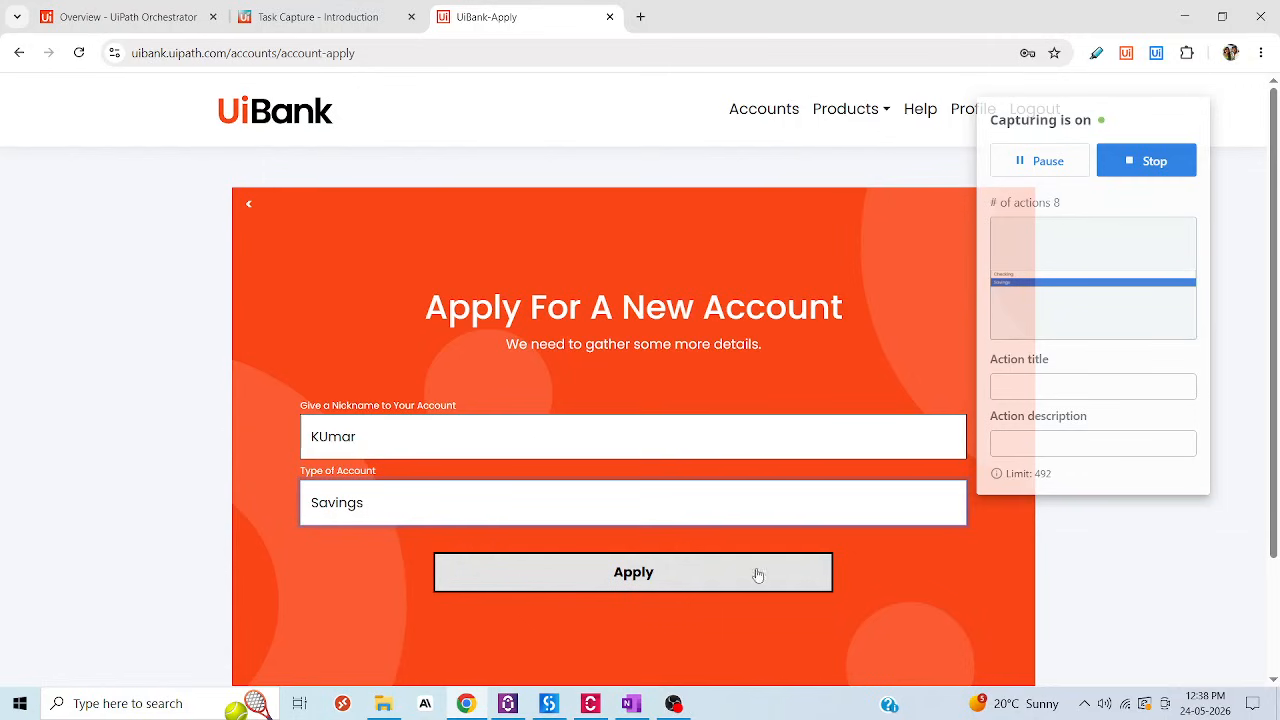
{"action": "left_click", "coordinate": [658, 582]}
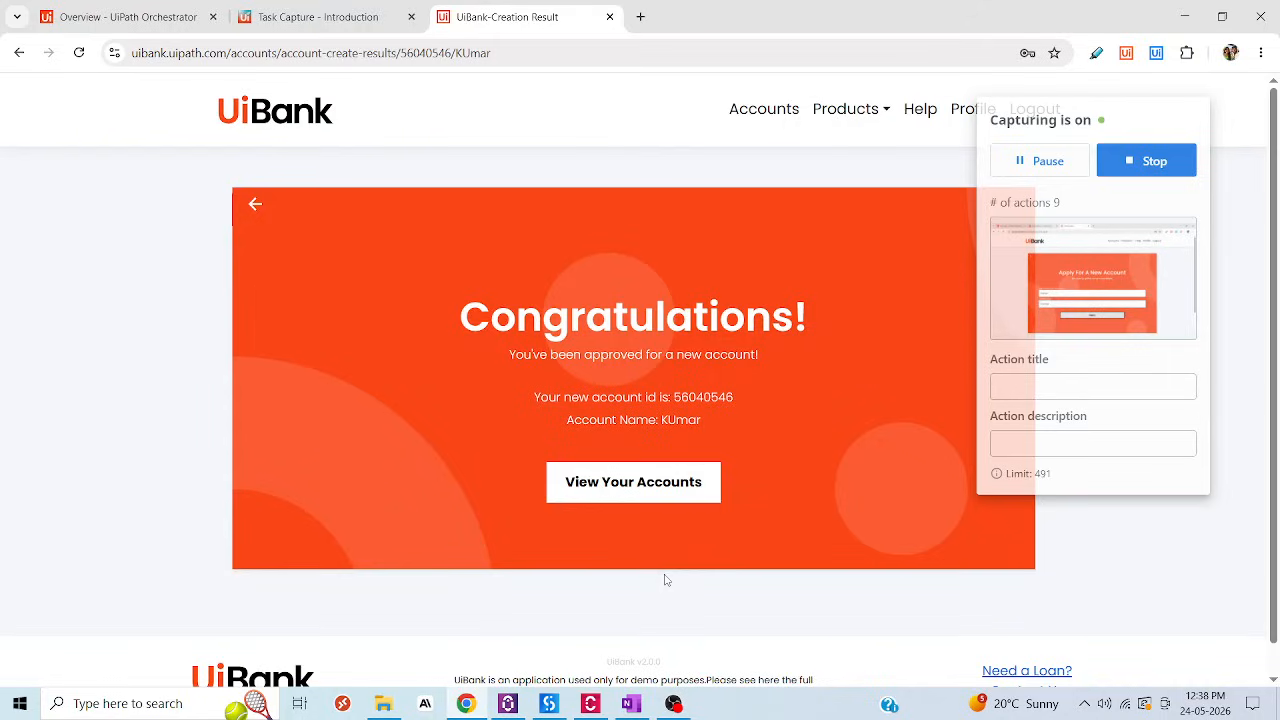
- Stop the capture and detect mergeable same-screen actions with "Don't show again" enabled, choosing to review the detected ones
{"action": "left_click", "coordinate": [1123, 170]}
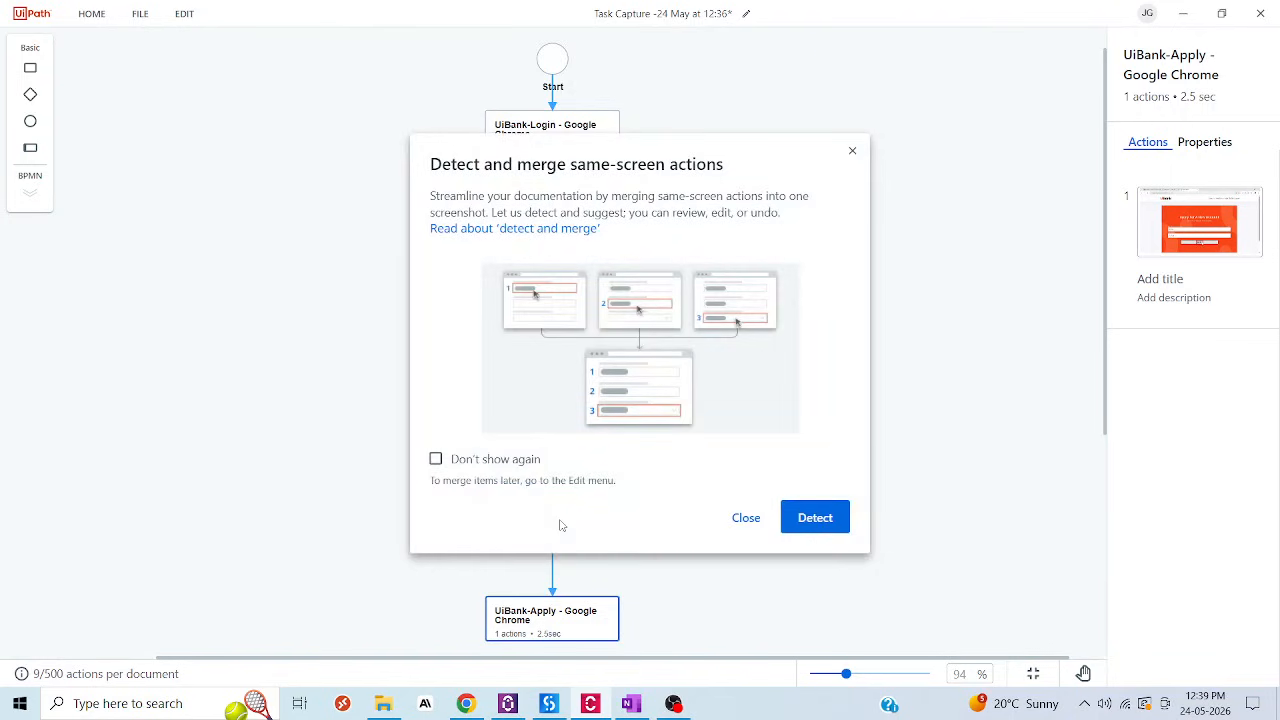
{"action": "left_click_drag", "start_coordinate": [433, 163], "coordinate": [717, 180]}
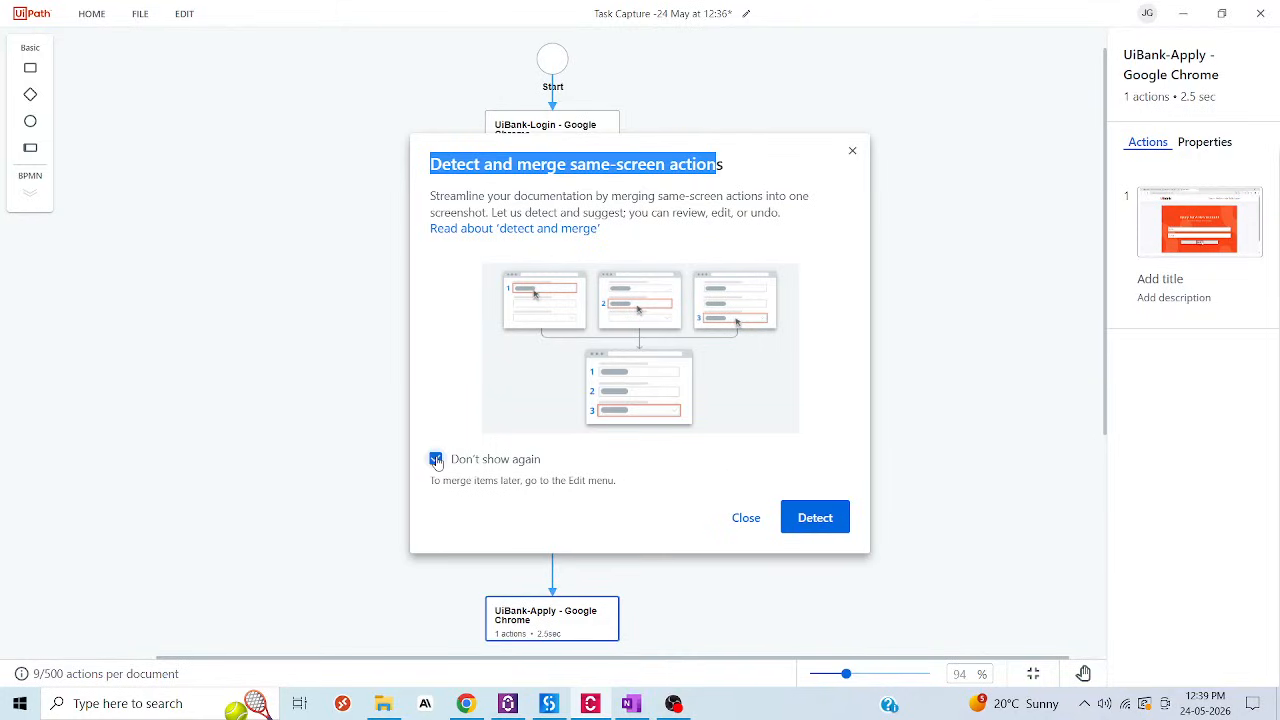
{"action": "left_click", "coordinate": [817, 521]}
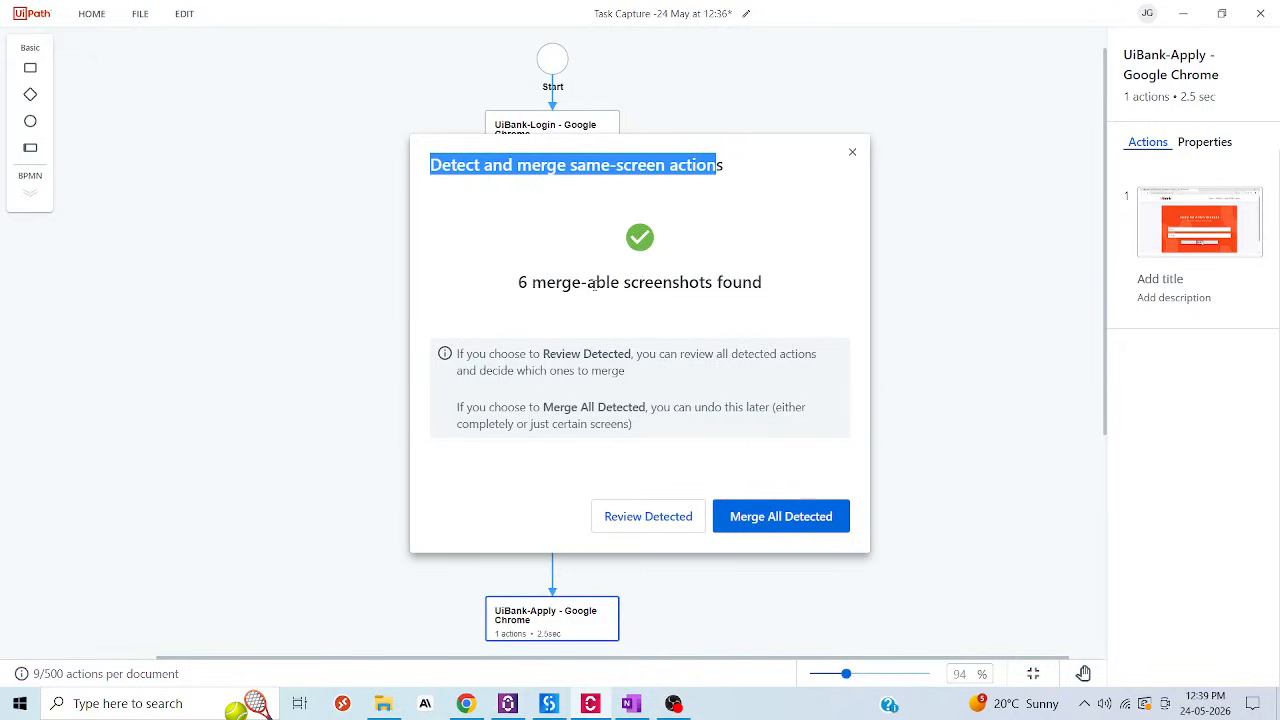
{"action": "left_click", "coordinate": [659, 521]}
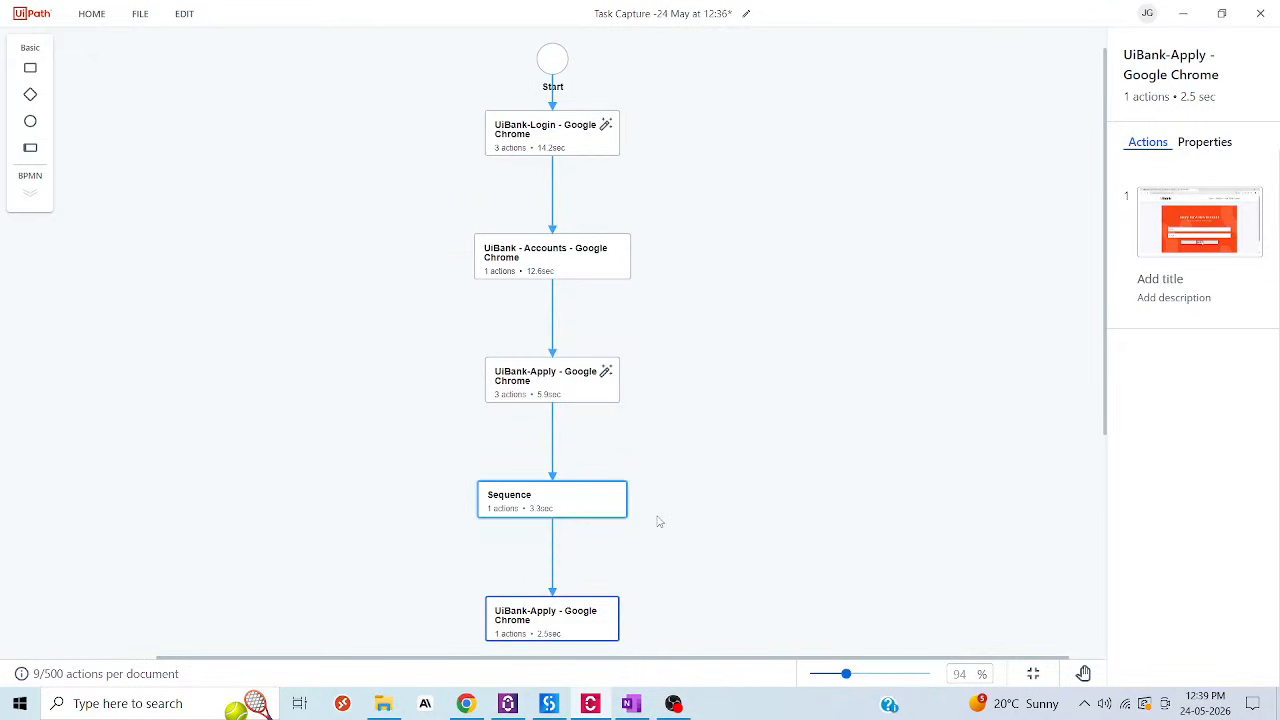
- Widen the details pane and examine the captured actions in the UiBank-Login sequence
{"action": "left_click", "coordinate": [570, 130]}
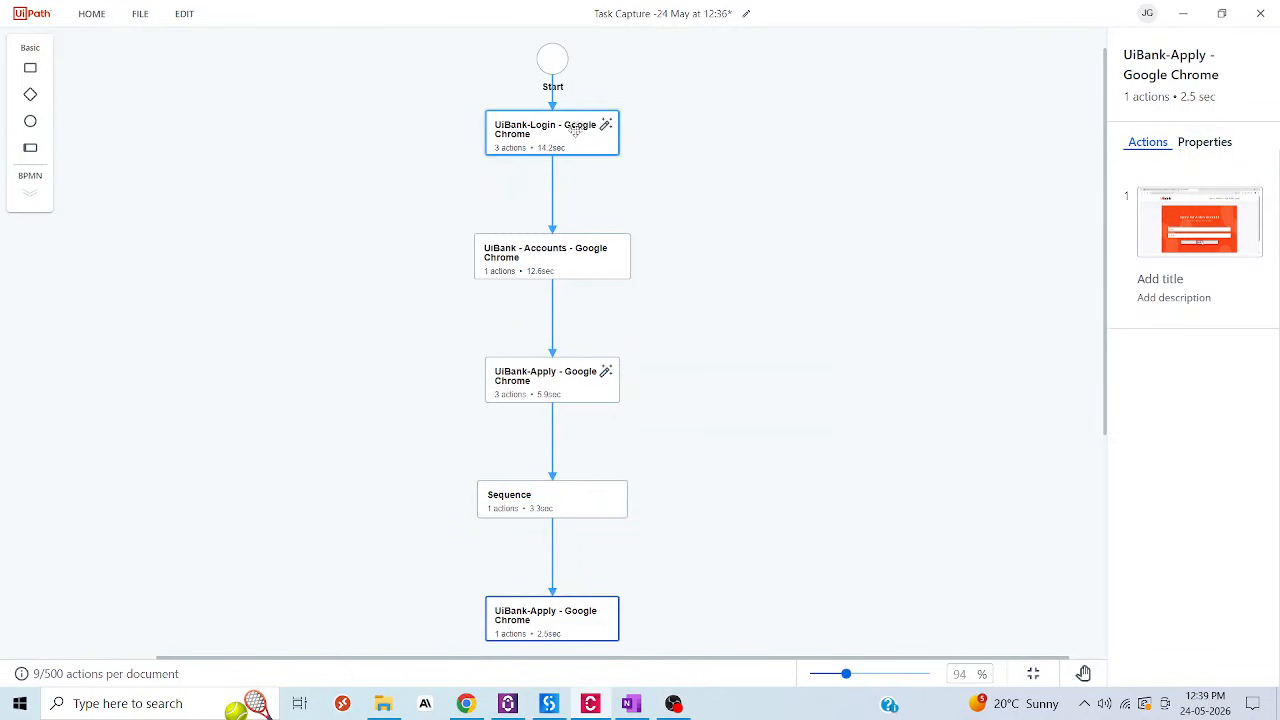
{"action": "left_click", "coordinate": [562, 255]}
{"action": "left_click", "coordinate": [556, 382]}
{"action": "left_click", "coordinate": [577, 139]}
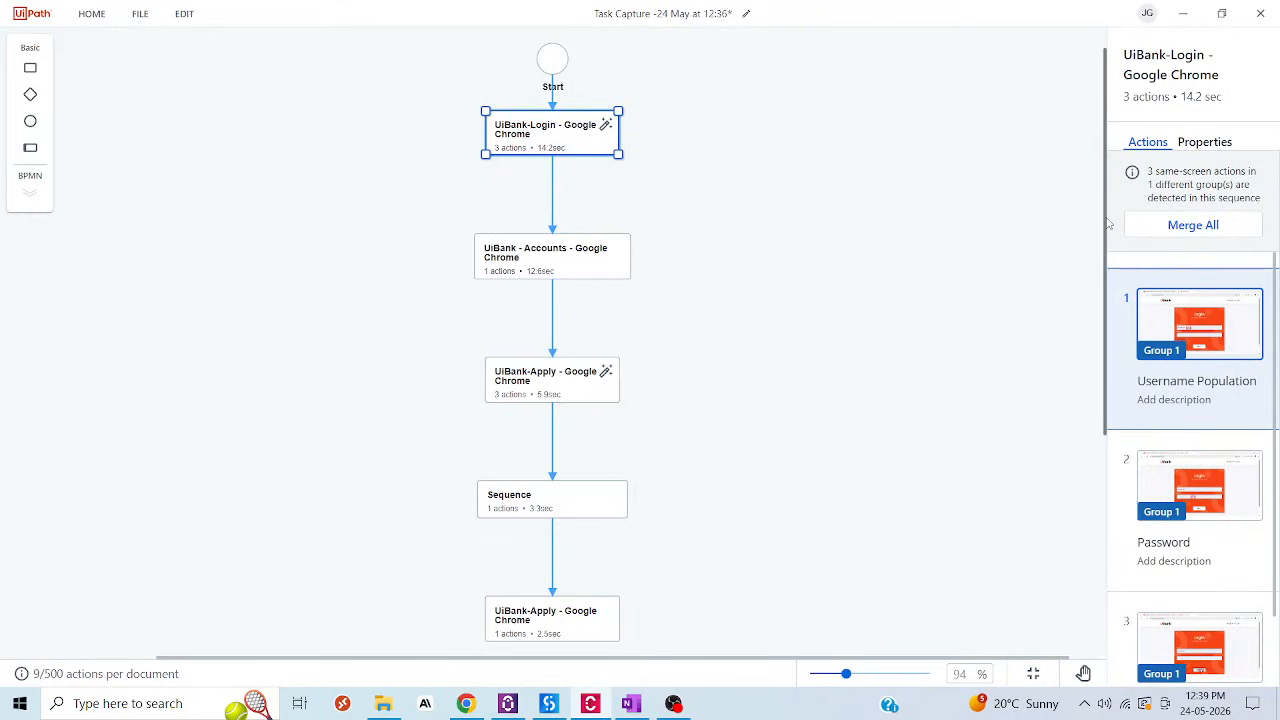
{"action": "left_click_drag", "start_coordinate": [1104, 222], "coordinate": [948, 230]}
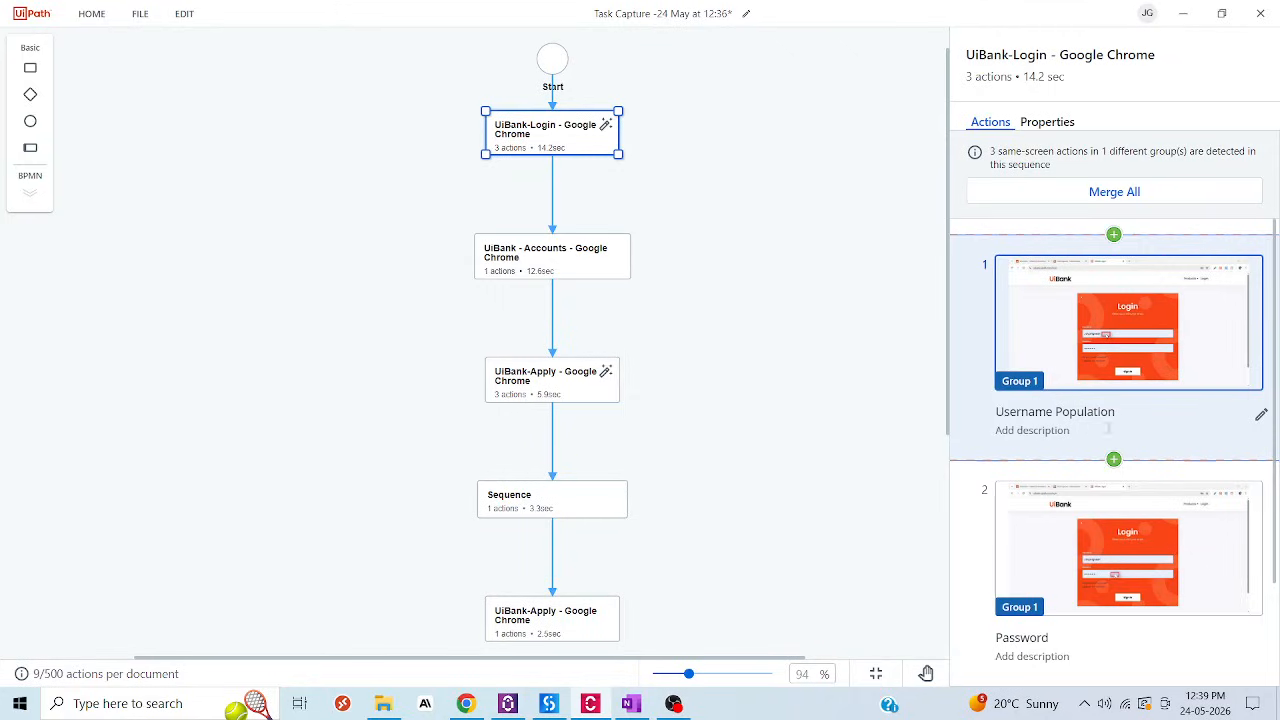
{"action": "scroll", "coordinate": [1125, 450], "scroll_direction": "down", "scroll_amount": 2}
{"action": "scroll", "coordinate": [1125, 540], "scroll_direction": "down", "scroll_amount": 1}
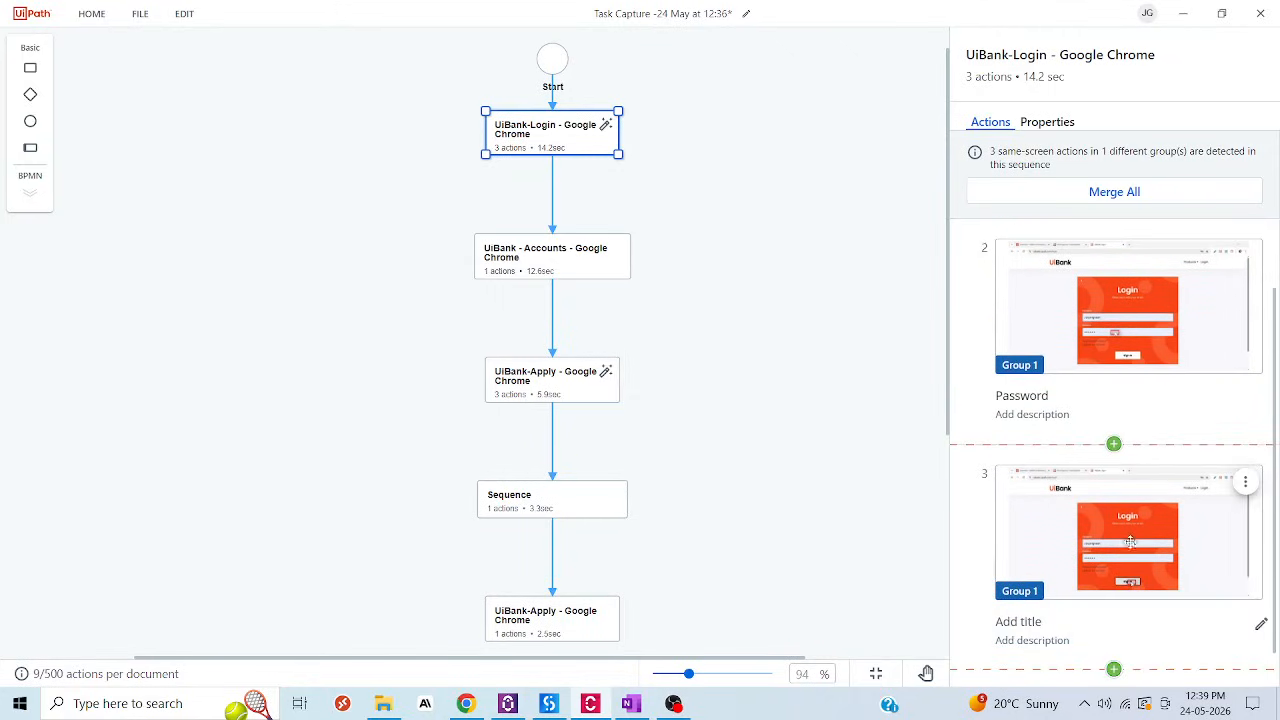
- Examine the captured actions of the Accounts, Apply and Sequence nodes through to the end of the diagram
{"action": "left_click", "coordinate": [569, 264]}
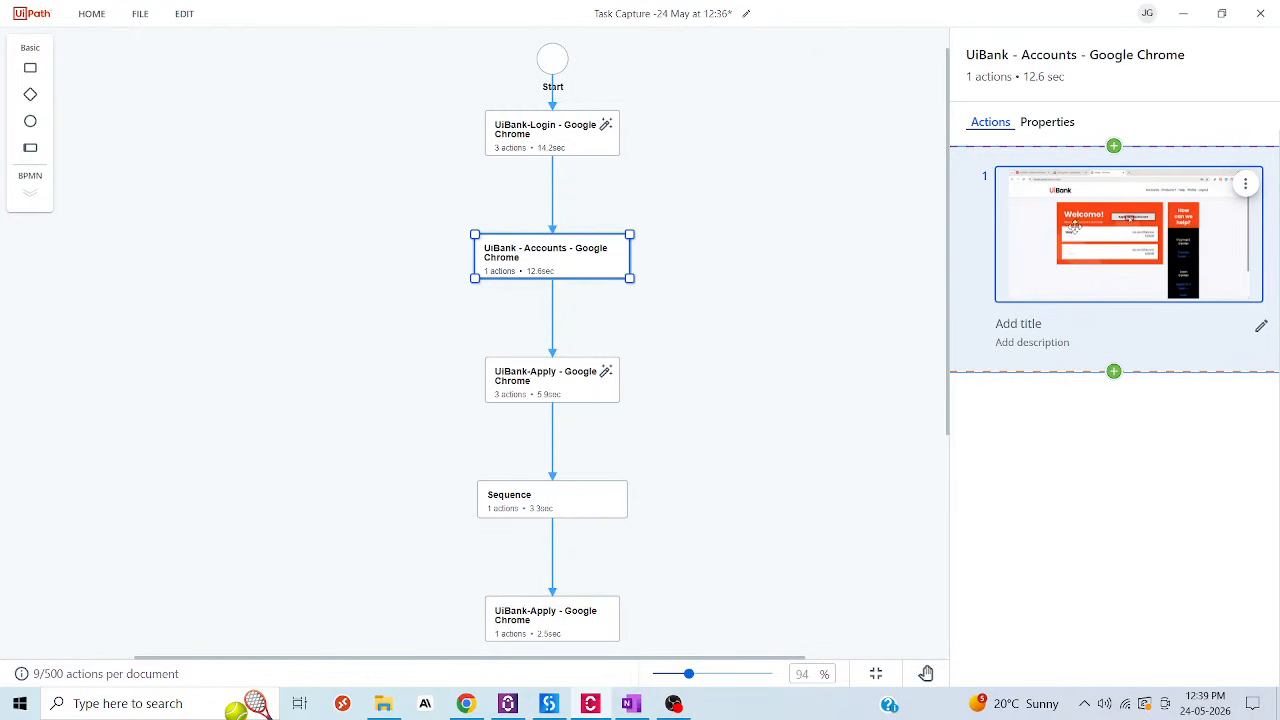
{"action": "left_click", "coordinate": [530, 375]}
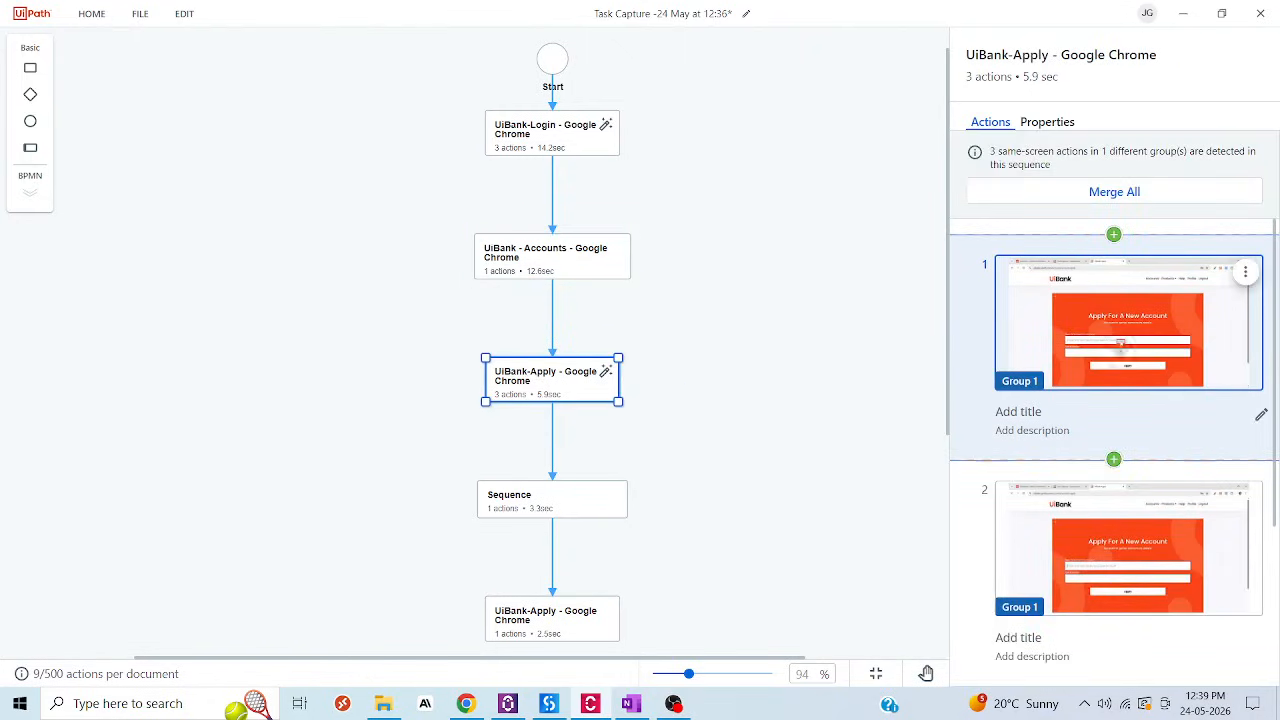
{"action": "scroll", "coordinate": [1136, 347], "scroll_direction": "down", "scroll_amount": 2}
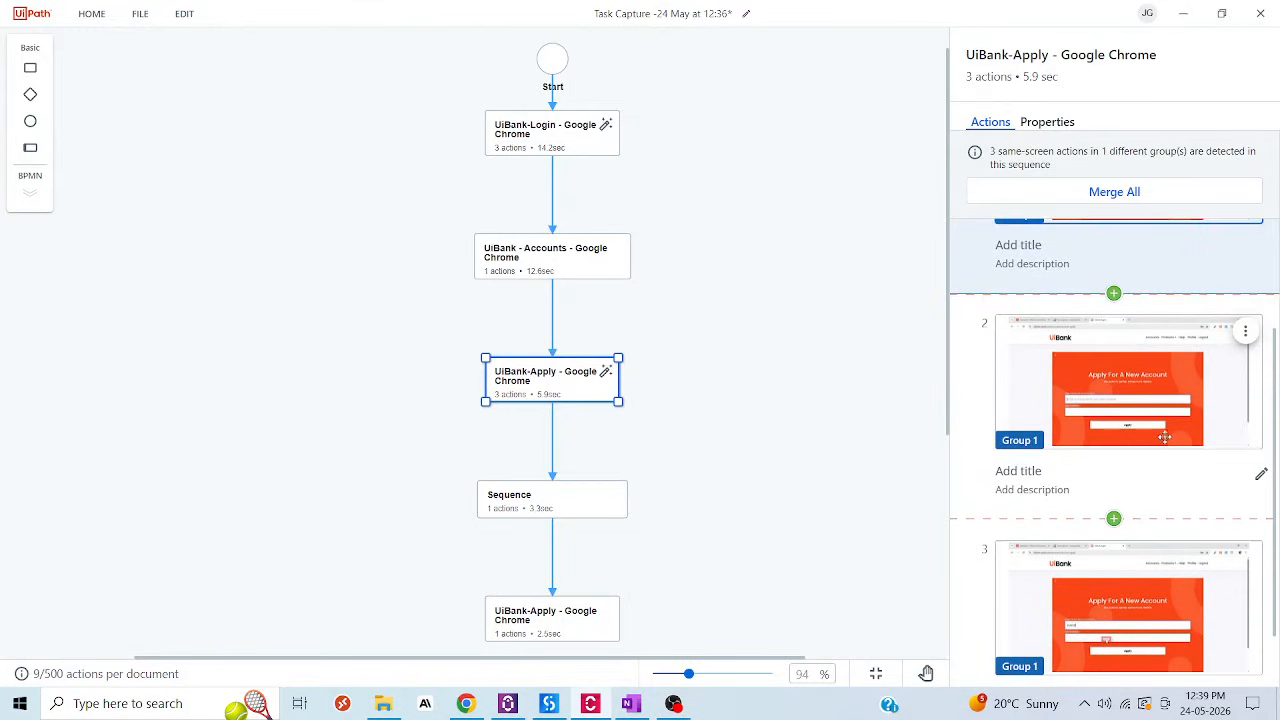
{"action": "scroll", "coordinate": [1164, 438], "scroll_direction": "down", "scroll_amount": 1}
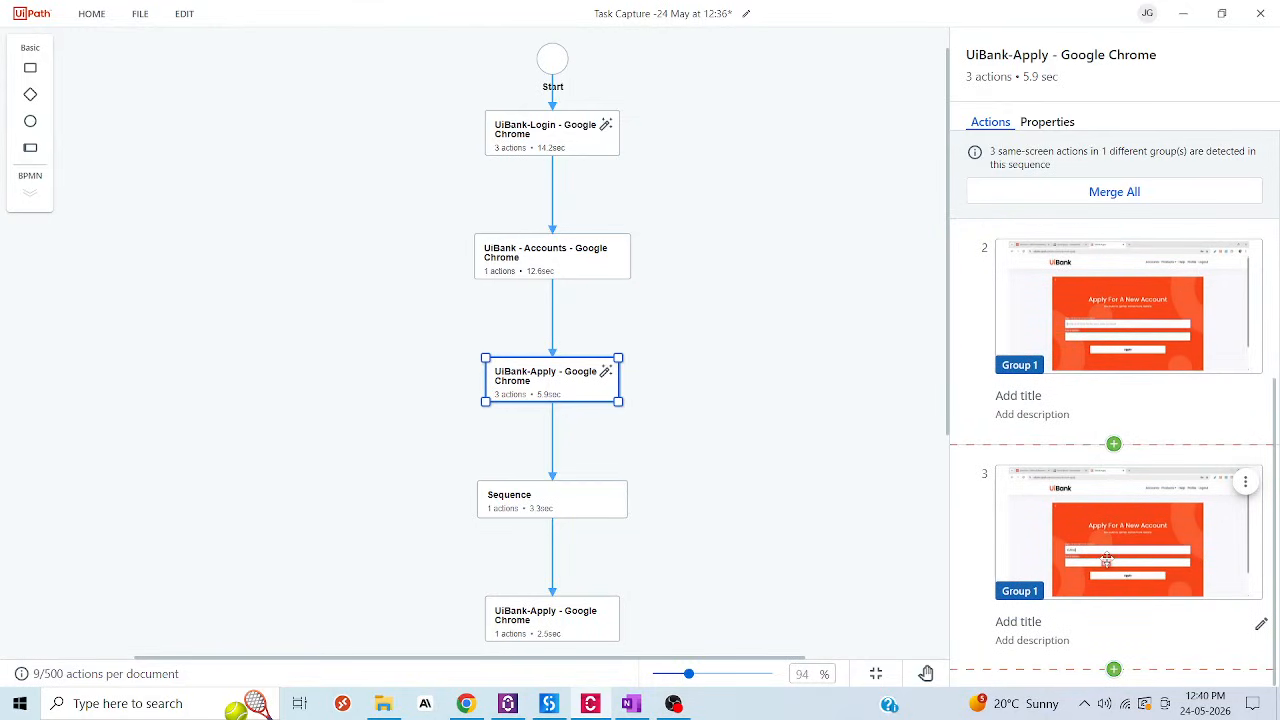
{"action": "left_click", "coordinate": [556, 502]}
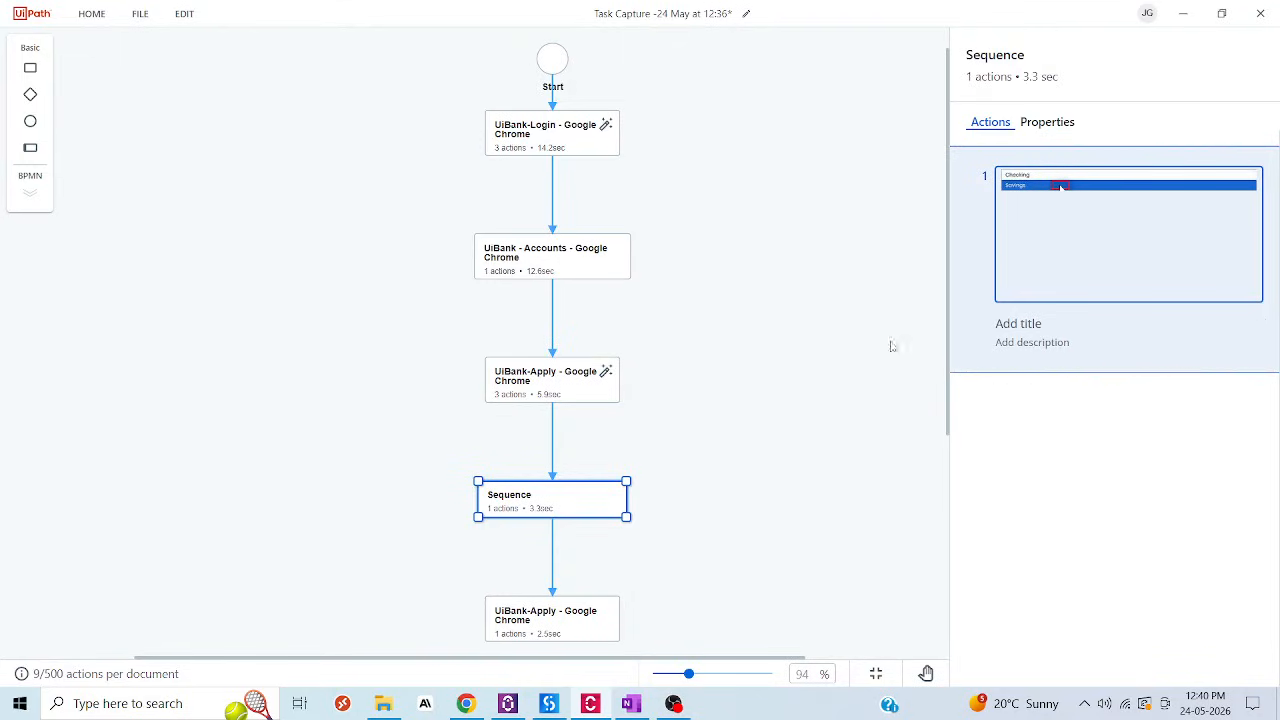
{"action": "mouse_move", "coordinate": [984, 192]}
{"action": "scroll", "coordinate": [538, 509], "scroll_direction": "down", "scroll_amount": 3}
{"action": "left_click", "coordinate": [575, 448]}
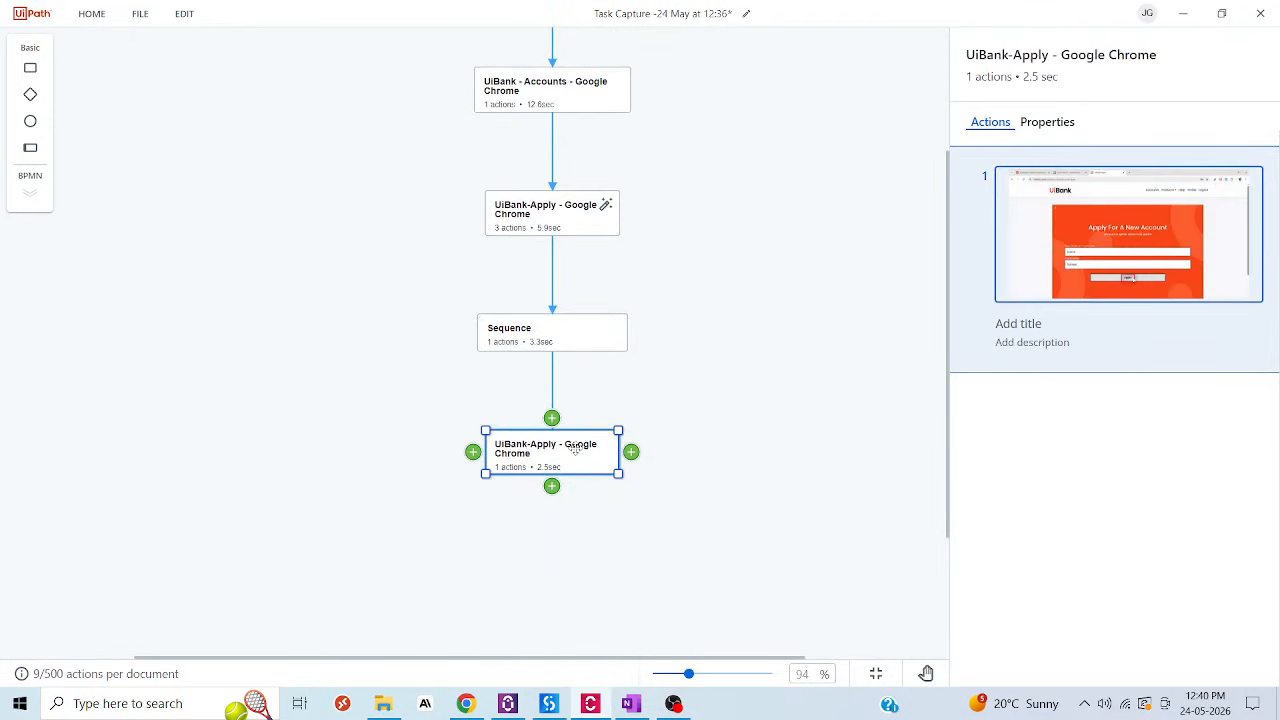
{"action": "mouse_move", "coordinate": [1108, 295]}
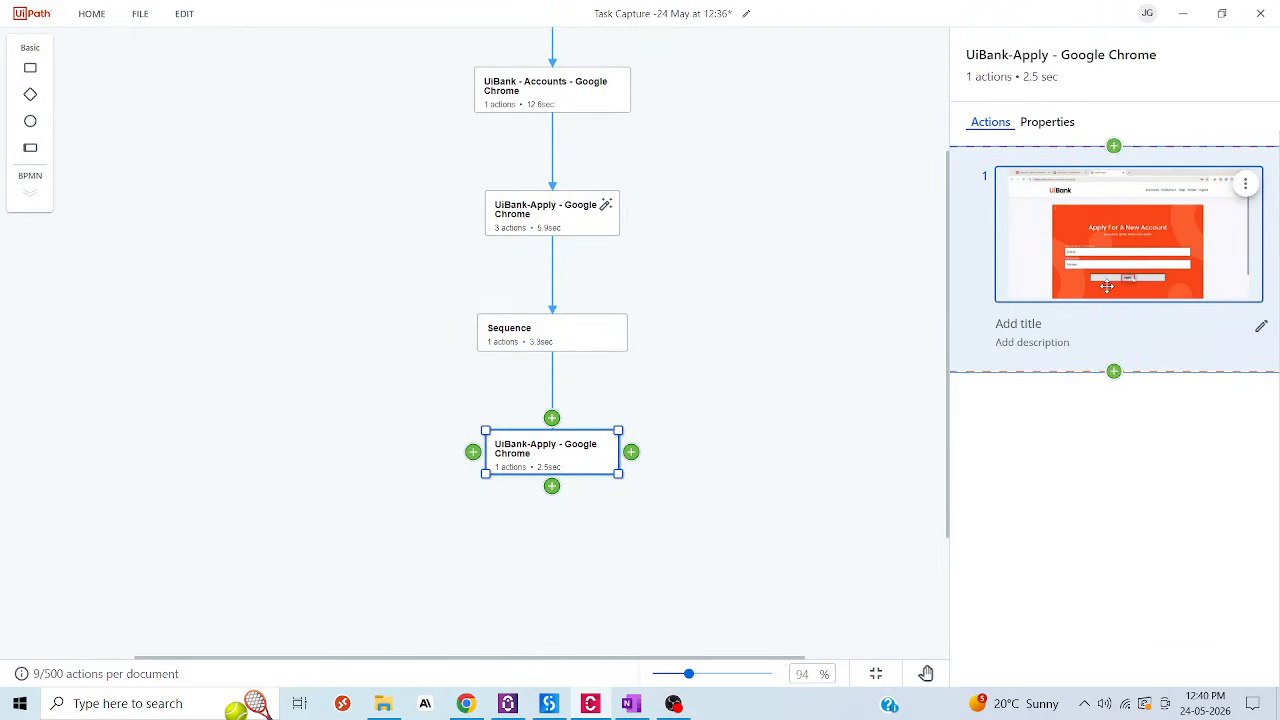
{"action": "scroll", "coordinate": [632, 377], "scroll_direction": "up", "scroll_amount": 4}
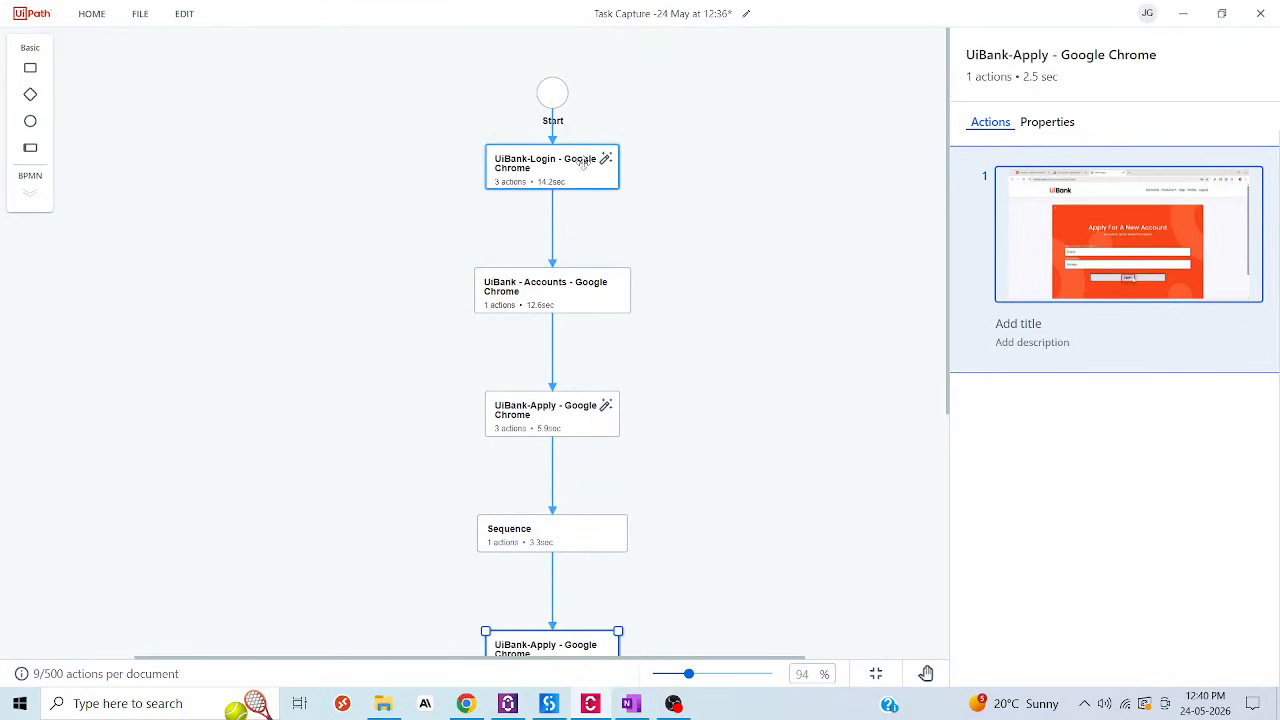
{"action": "scroll", "coordinate": [586, 311], "scroll_direction": "down", "scroll_amount": 8}
{"action": "scroll", "coordinate": [580, 337], "scroll_direction": "up", "scroll_amount": 7}
{"action": "scroll", "coordinate": [571, 324], "scroll_direction": "up", "scroll_amount": 1}
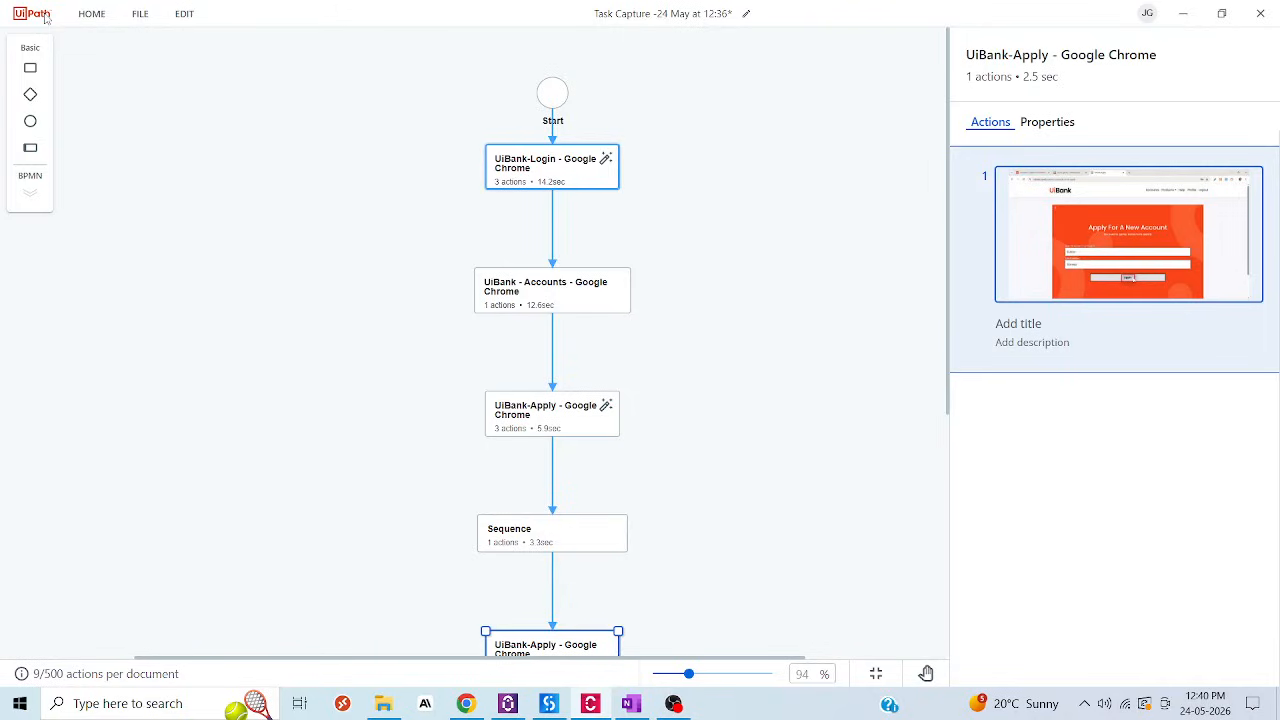
- Start an export to Word (.docx) and set the document title to "UiBank Account Creation"
{"action": "left_click", "coordinate": [139, 17]}
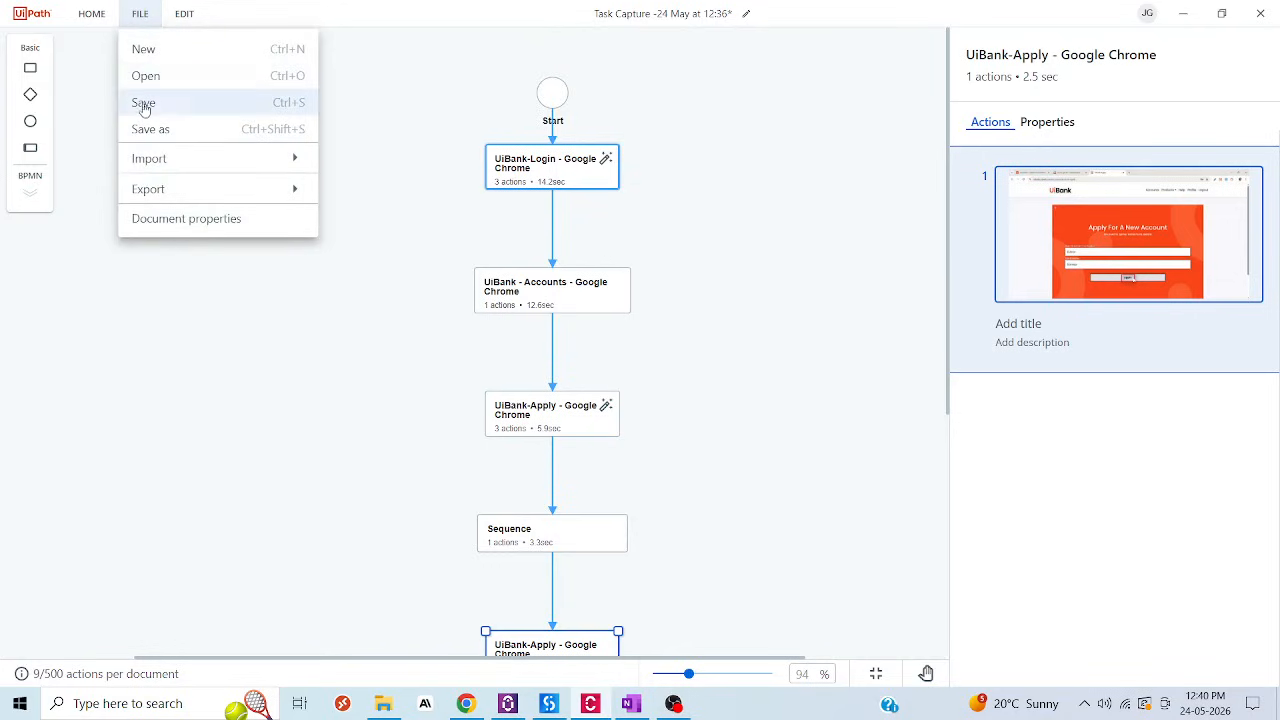
{"action": "mouse_move", "coordinate": [183, 191]}
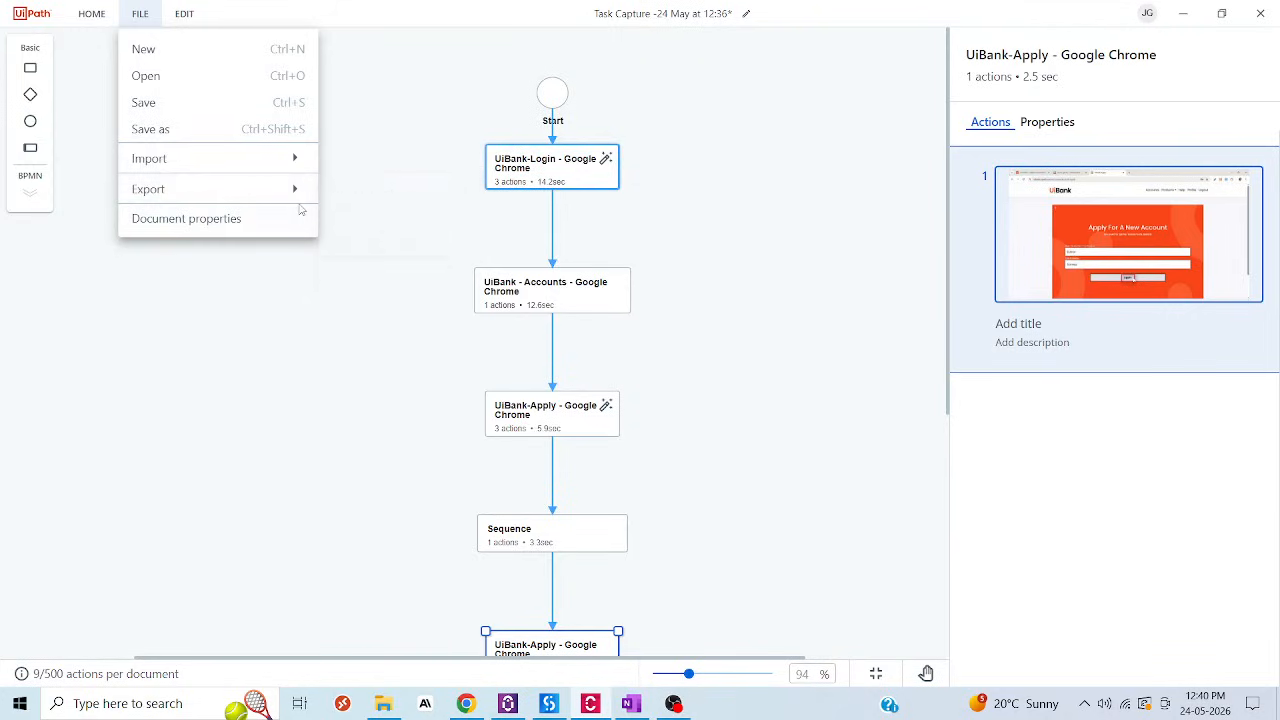
{"action": "mouse_move", "coordinate": [274, 188]}
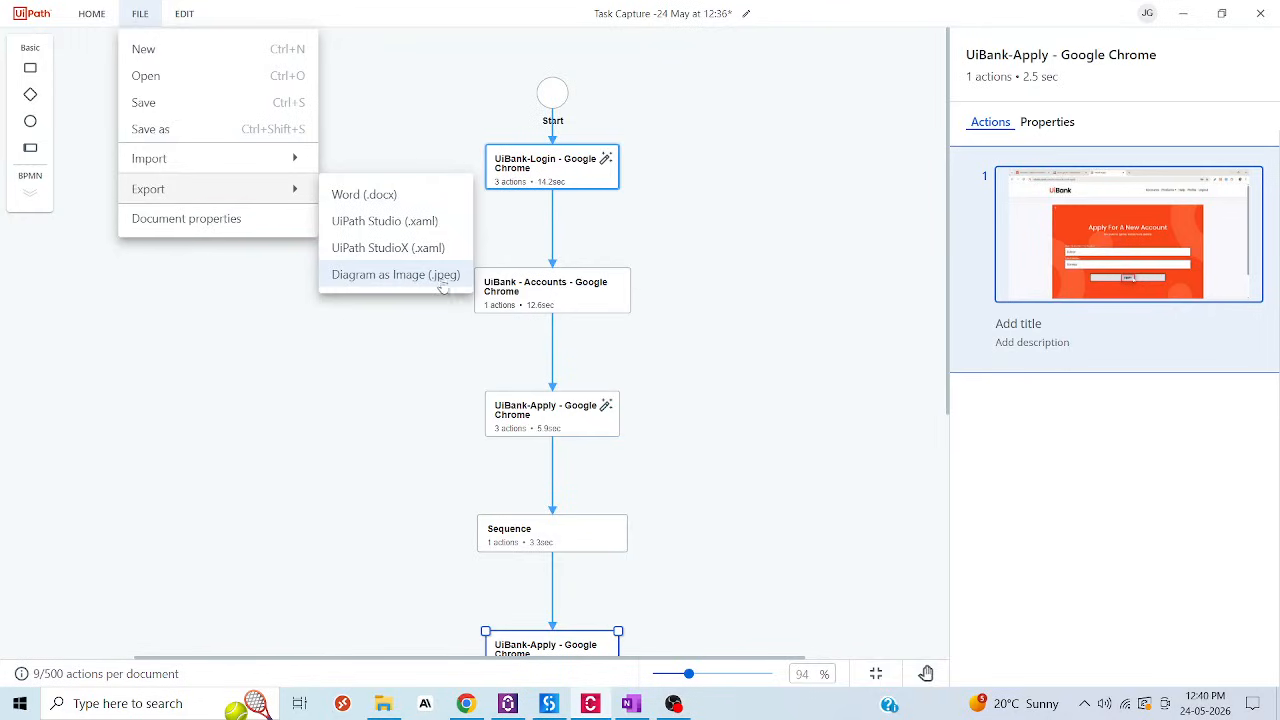
{"action": "left_click", "coordinate": [361, 200]}
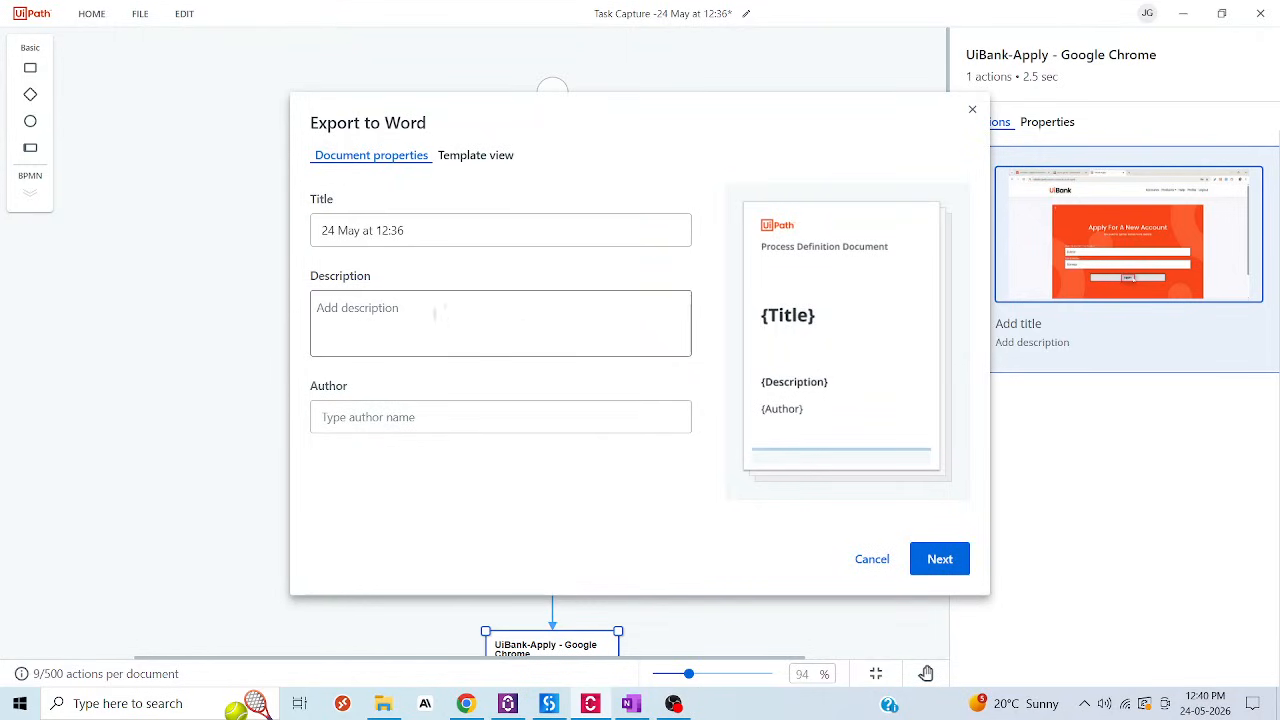
{"action": "left_click_drag", "start_coordinate": [404, 230], "coordinate": [263, 233]}
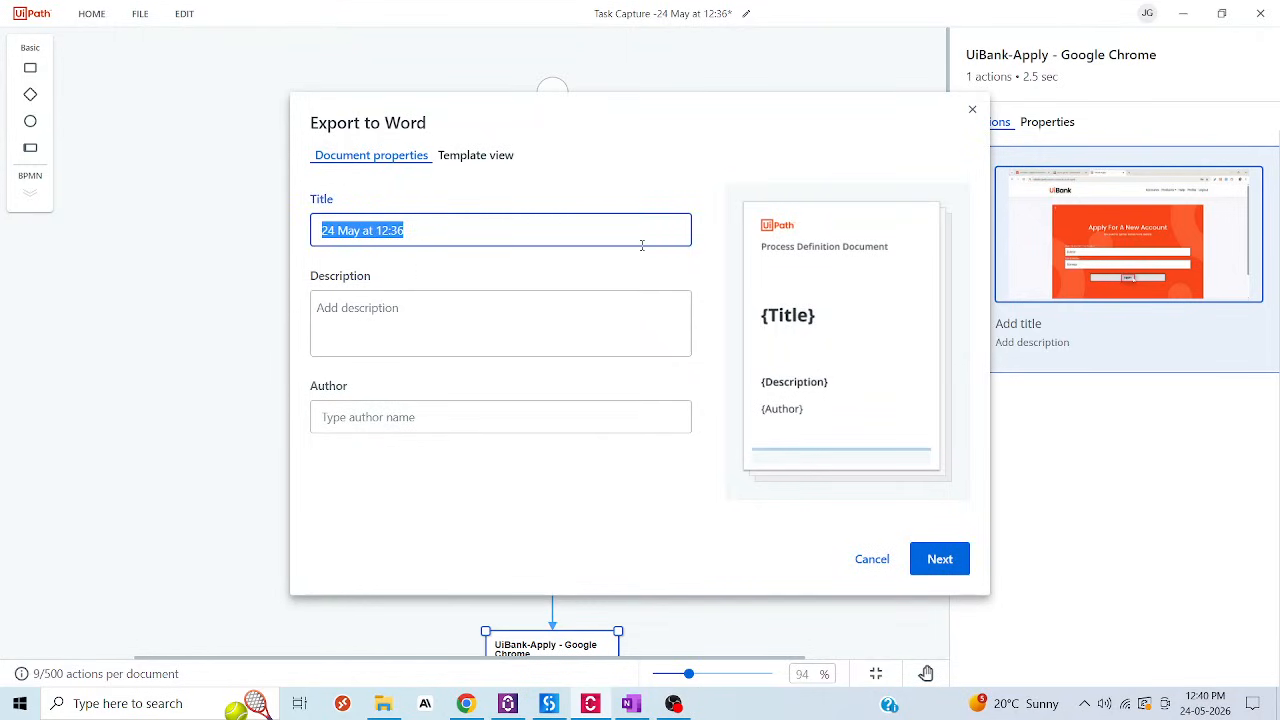
{"action": "key", "text": "BackSpace"}
{"action": "type", "text": "UiBank Acc"}
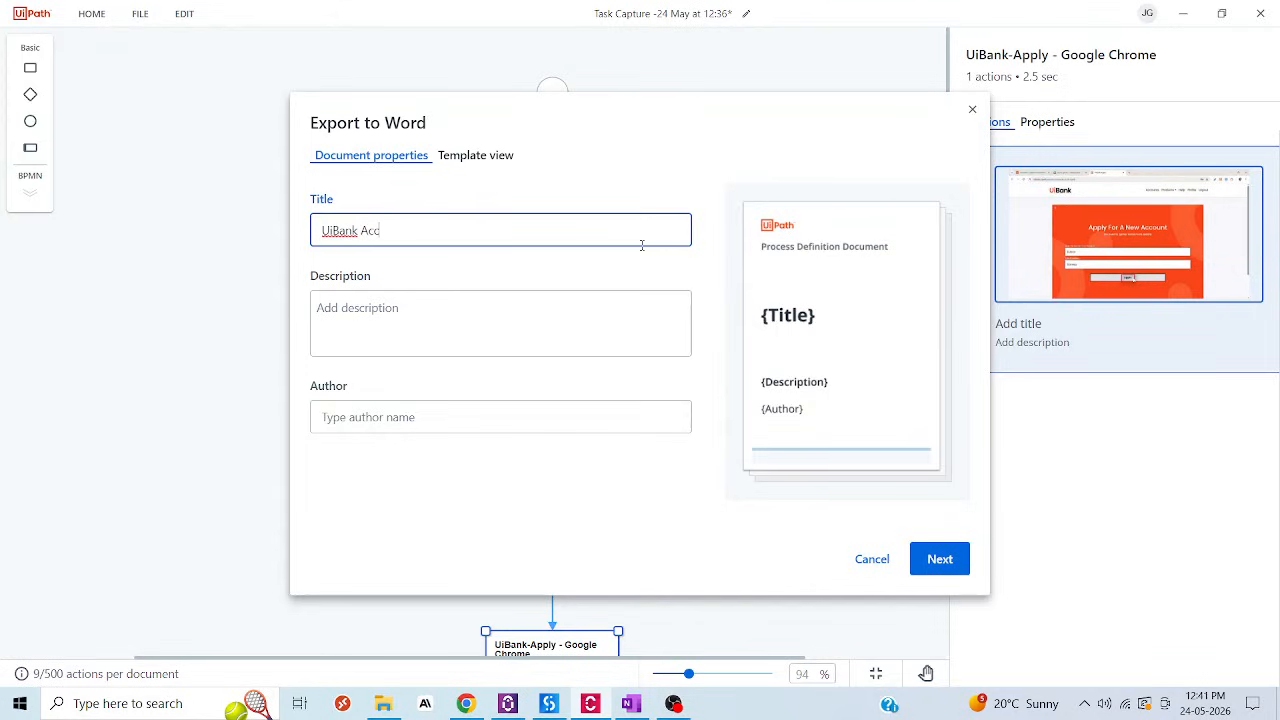
{"action": "type", "text": "ount Creation"}
{"action": "key", "text": "ctrl+a"}
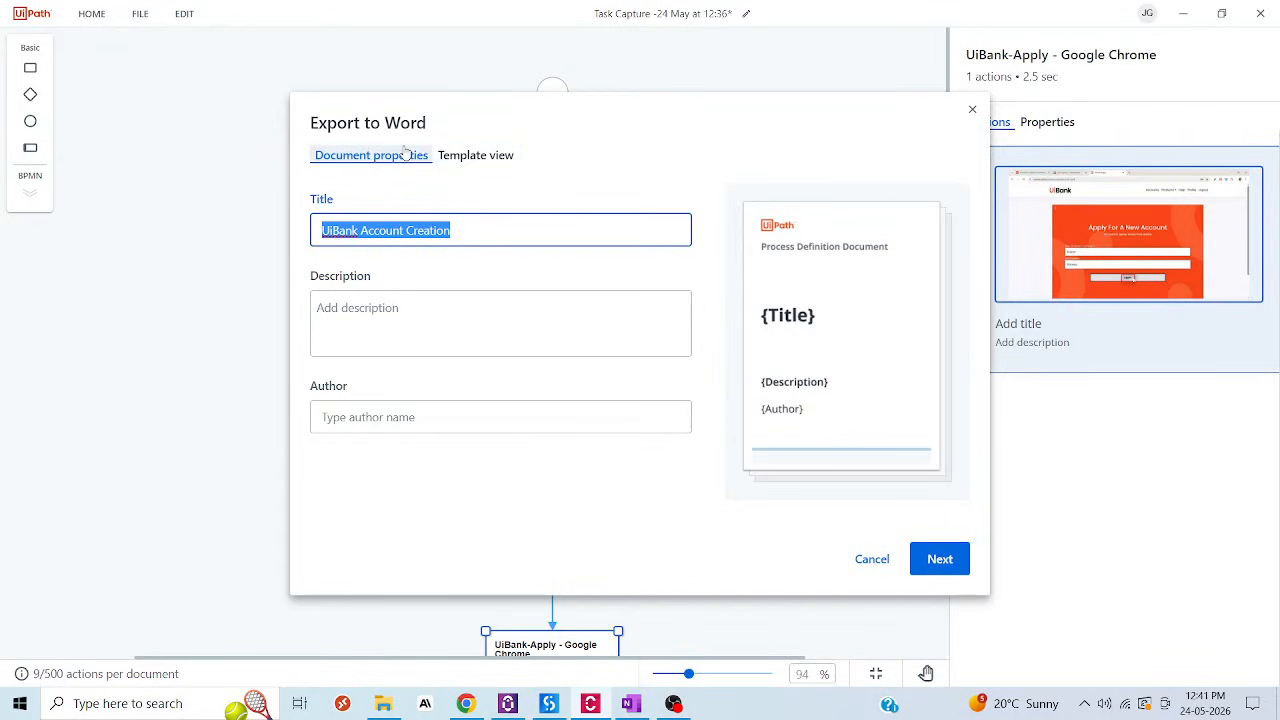
- Export the document with the UiPath PDD template, saving the Word file in the Downloads folder
{"action": "left_click", "coordinate": [476, 156]}
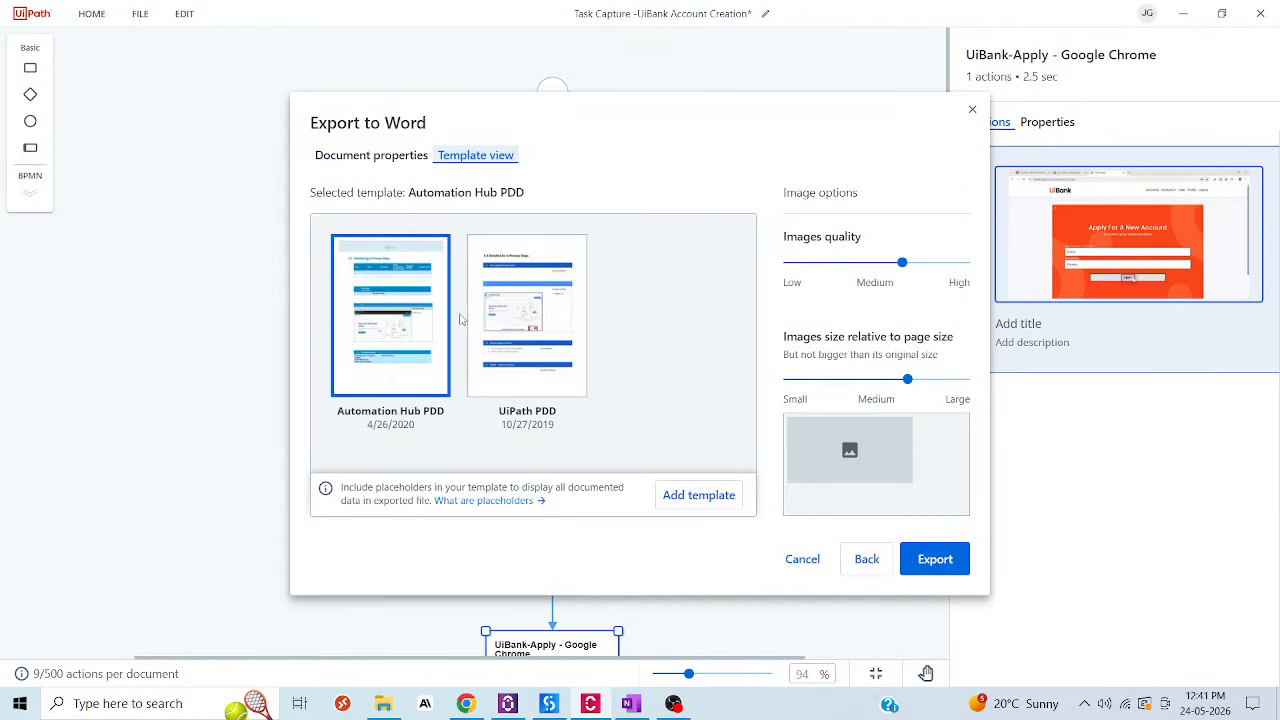
{"action": "left_click", "coordinate": [517, 344]}
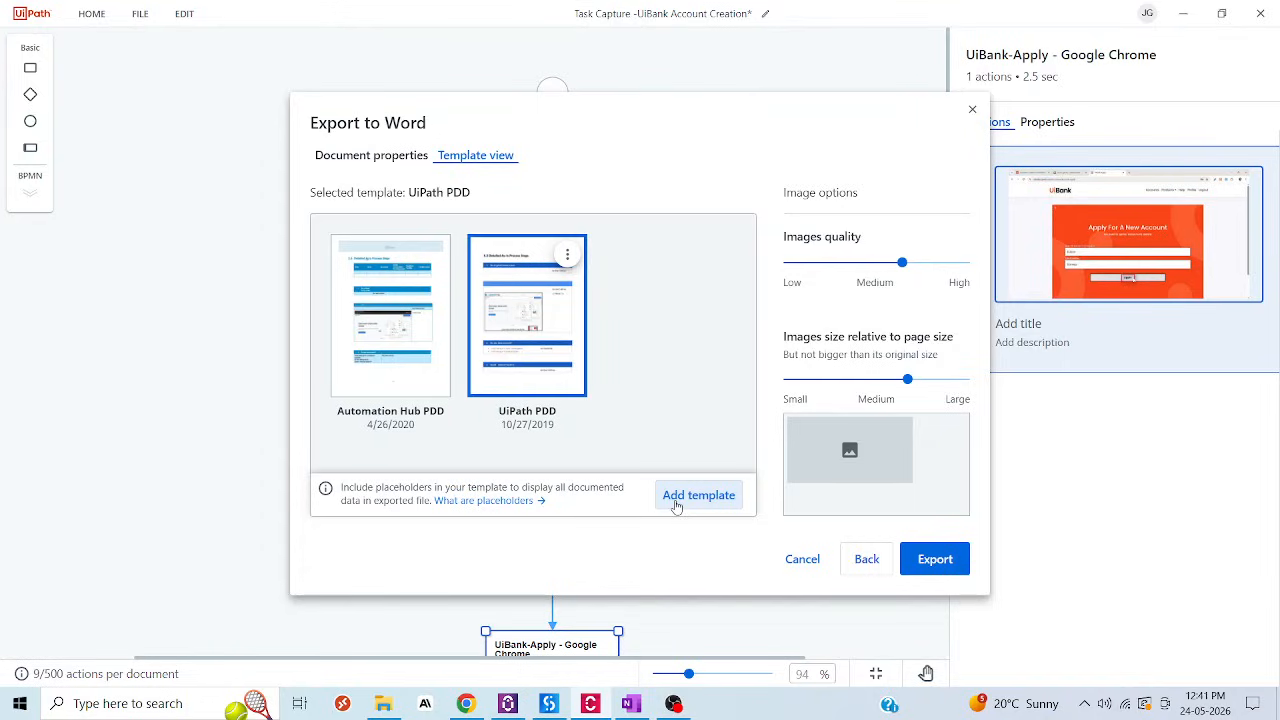
{"action": "left_click", "coordinate": [936, 562]}
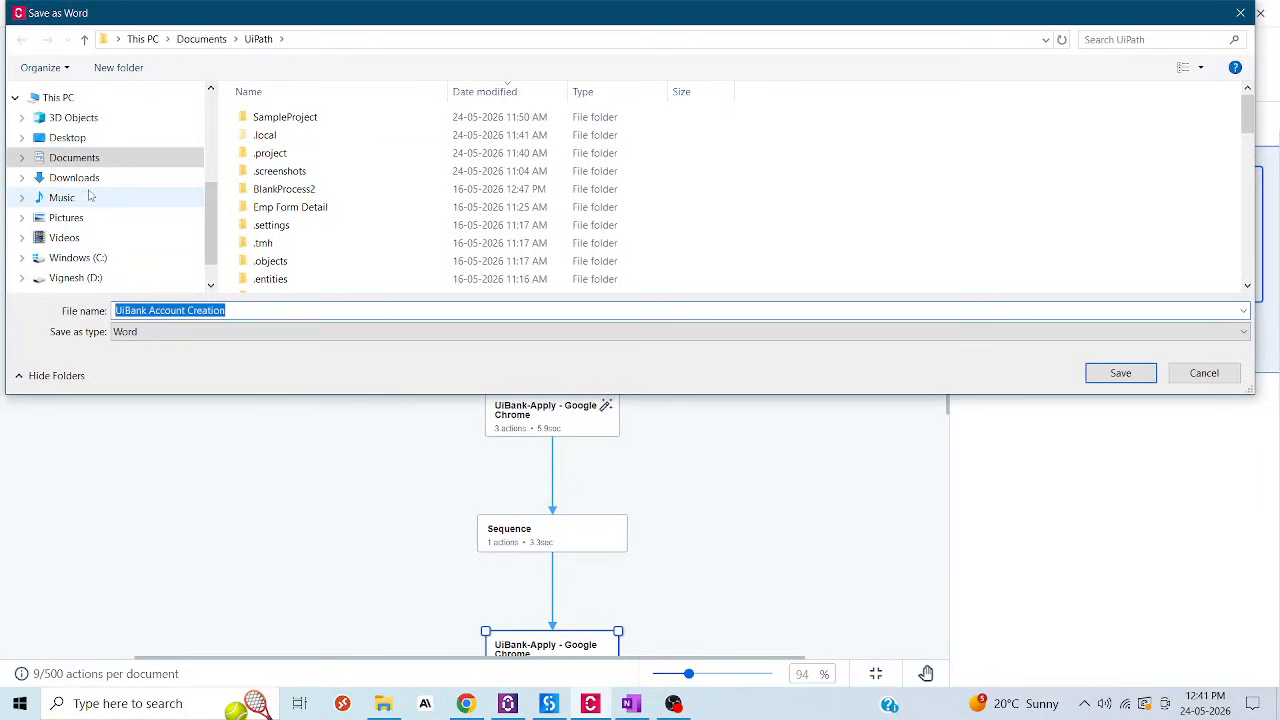
{"action": "left_click", "coordinate": [88, 180]}
{"action": "left_click", "coordinate": [1118, 374]}
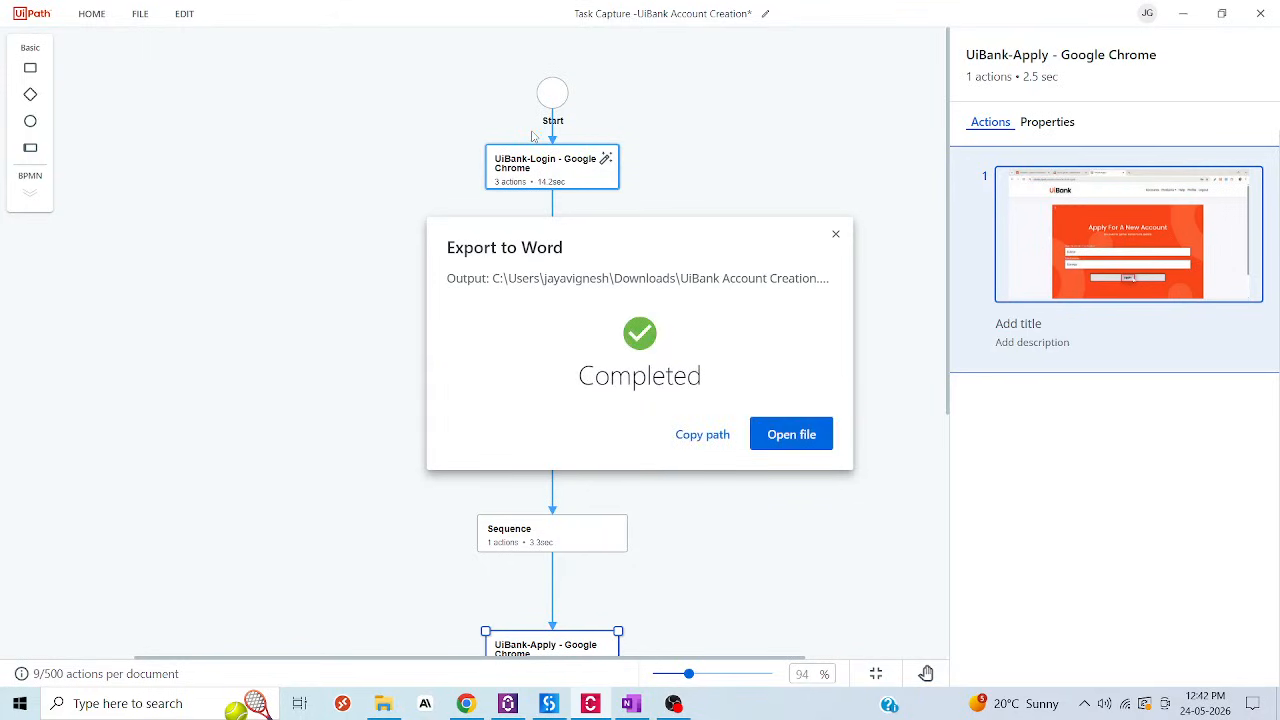
- Open the exported file in Word and read its title page and Introduction section
{"action": "left_click", "coordinate": [791, 434]}
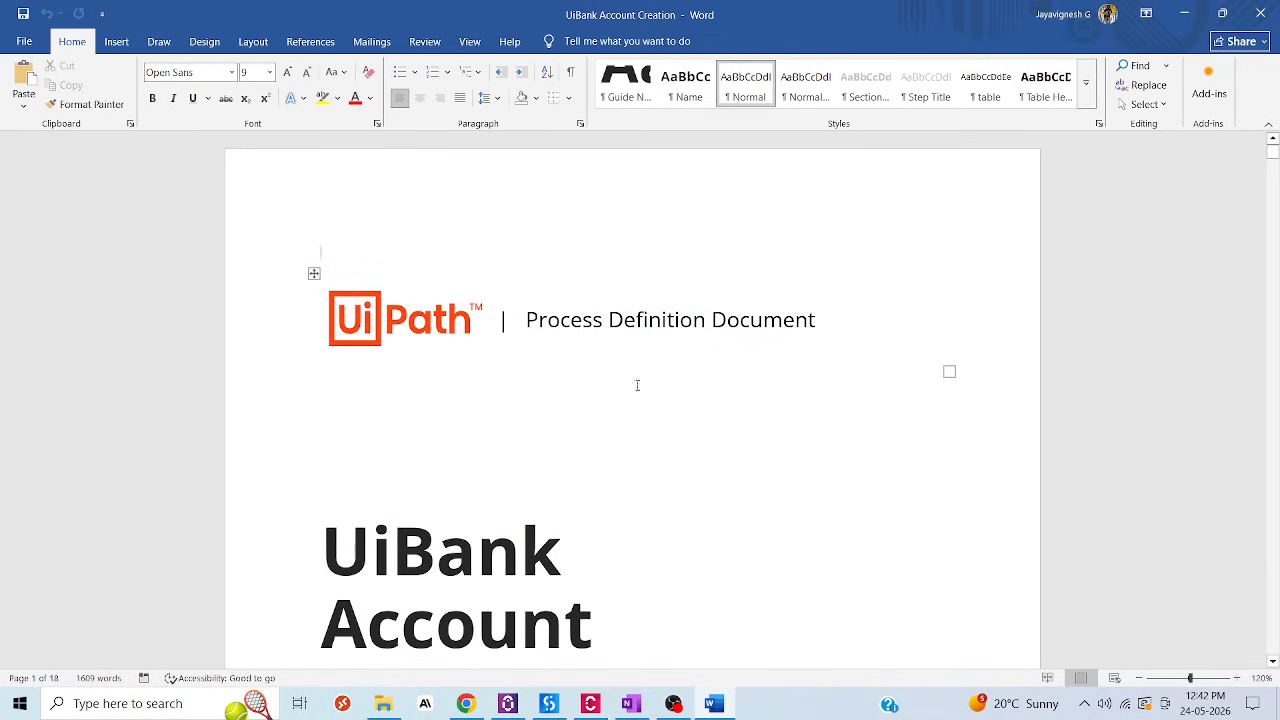
{"action": "scroll", "coordinate": [452, 363], "scroll_direction": "down", "scroll_amount": 4}
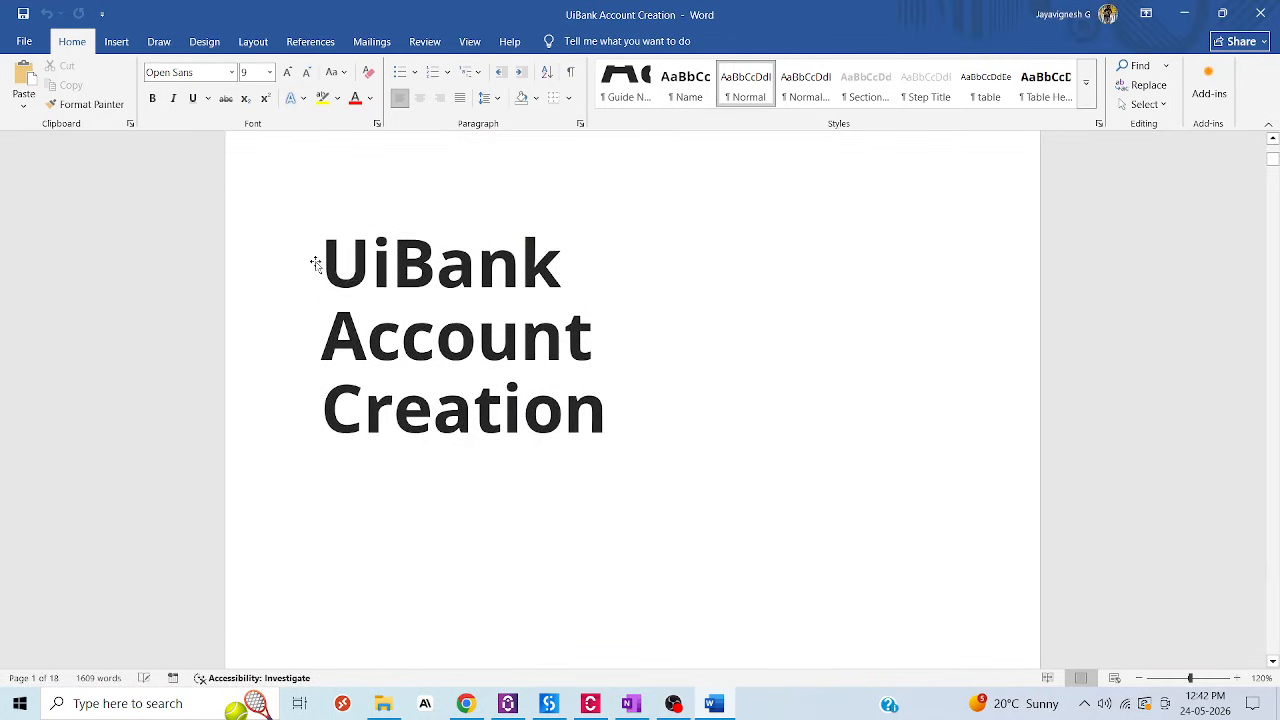
{"action": "scroll", "coordinate": [674, 457], "scroll_direction": "down", "scroll_amount": 10}
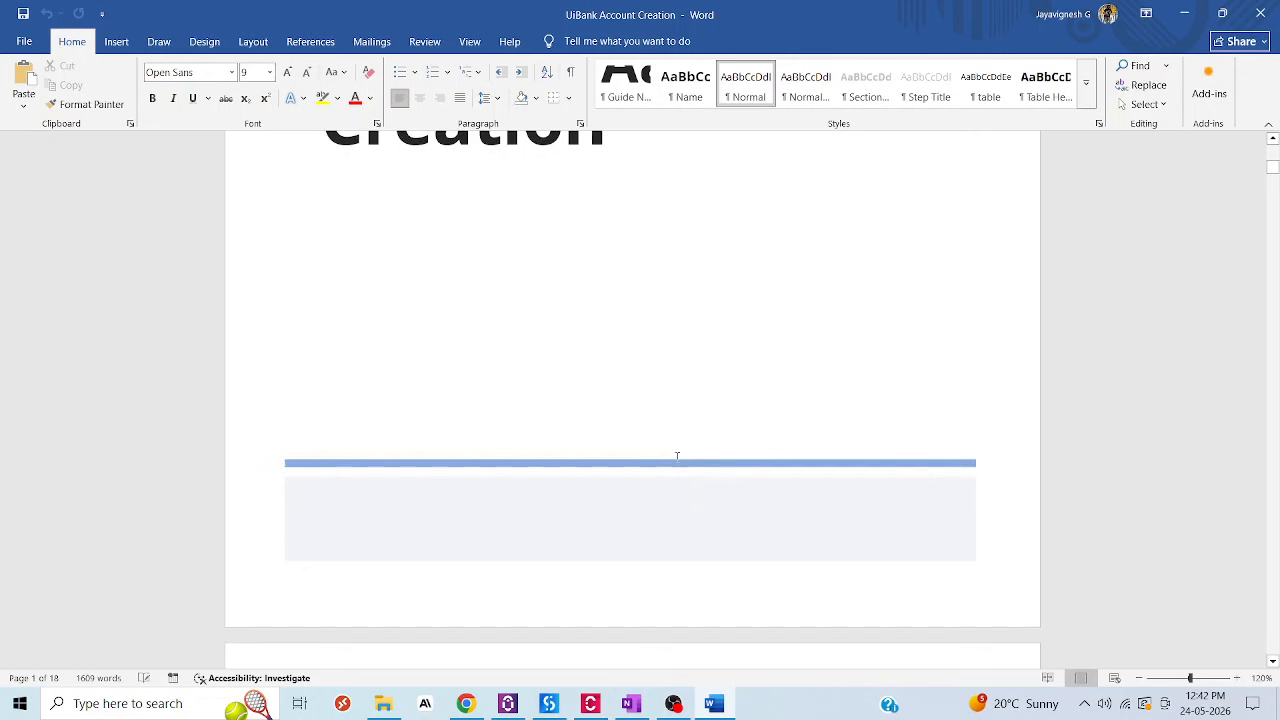
{"action": "scroll", "coordinate": [677, 457], "scroll_direction": "down", "scroll_amount": 12}
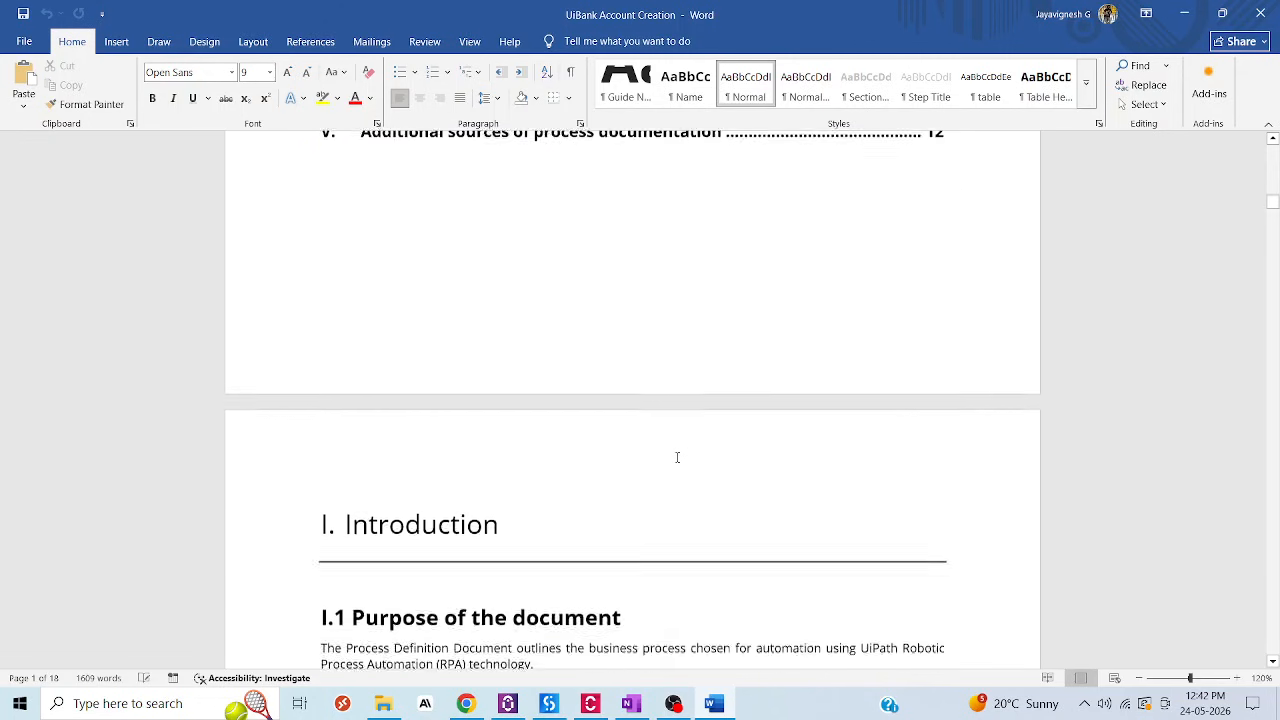
{"action": "scroll", "coordinate": [677, 457], "scroll_direction": "down", "scroll_amount": 10}
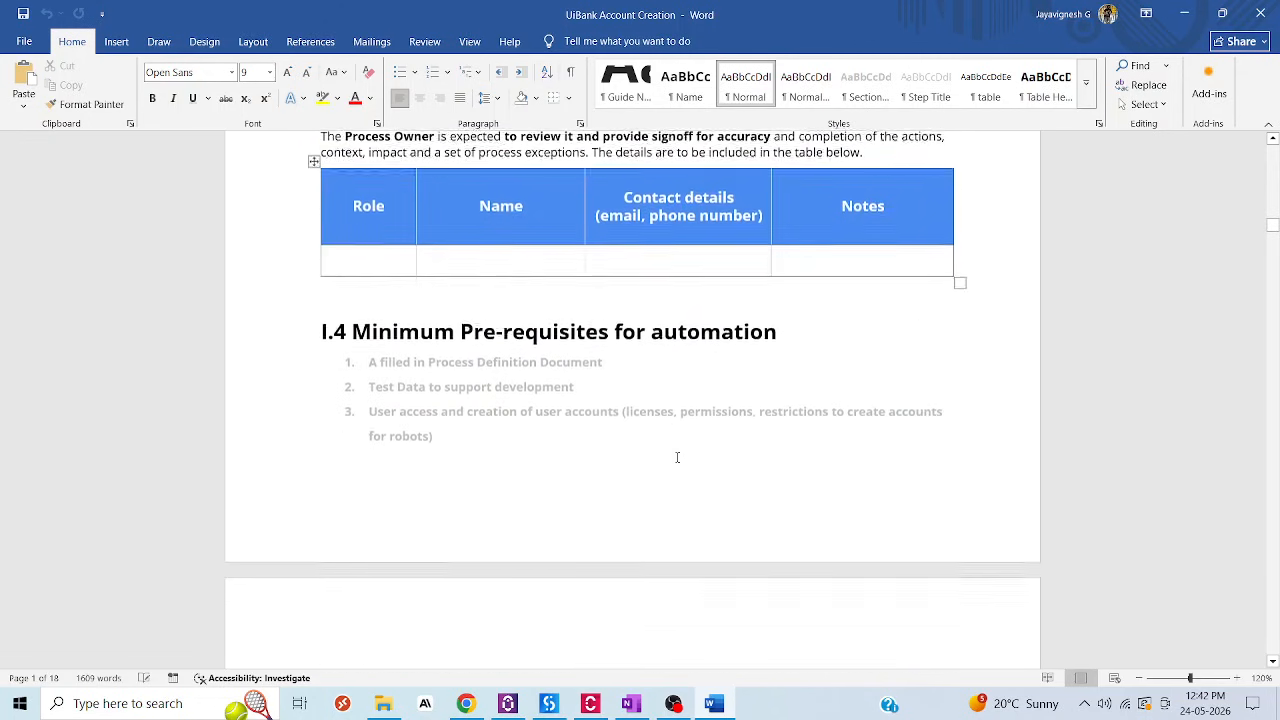
{"action": "scroll", "coordinate": [674, 456], "scroll_direction": "up", "scroll_amount": 4}
{"action": "scroll", "coordinate": [674, 456], "scroll_direction": "up", "scroll_amount": 8}
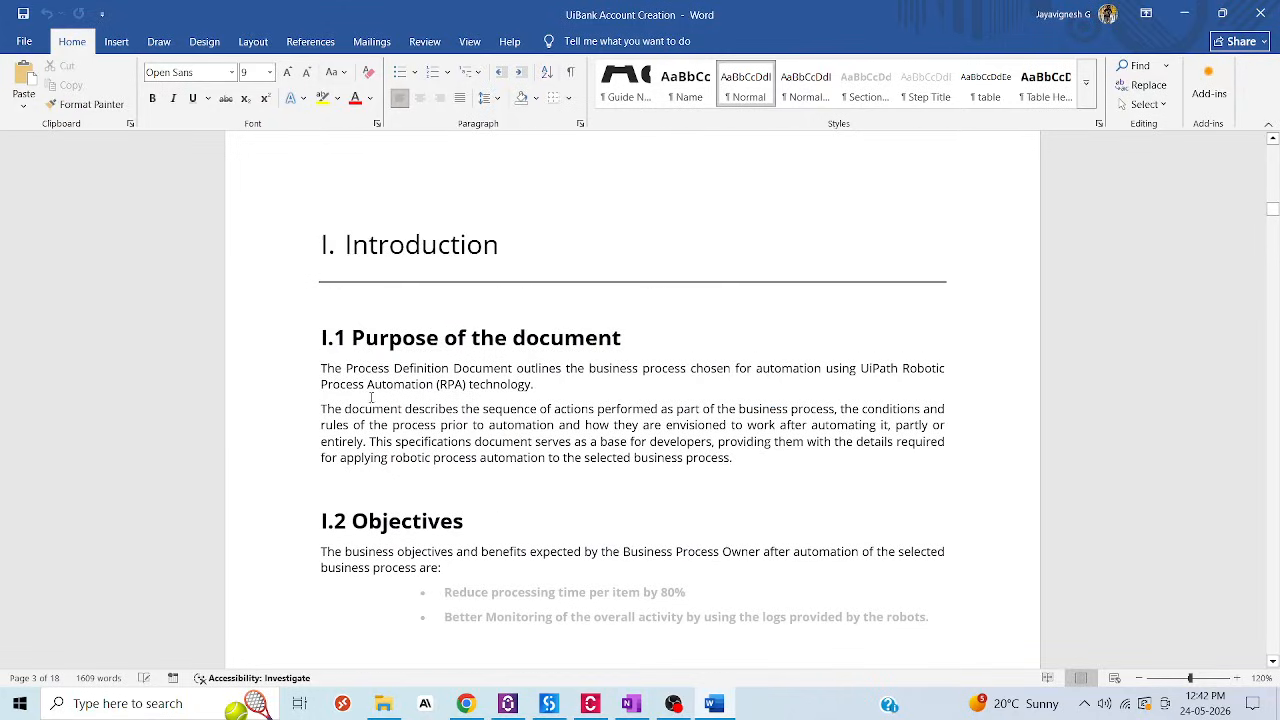
{"action": "scroll", "coordinate": [827, 483], "scroll_direction": "down", "scroll_amount": 3}
{"action": "scroll", "coordinate": [808, 480], "scroll_direction": "up", "scroll_amount": 2}
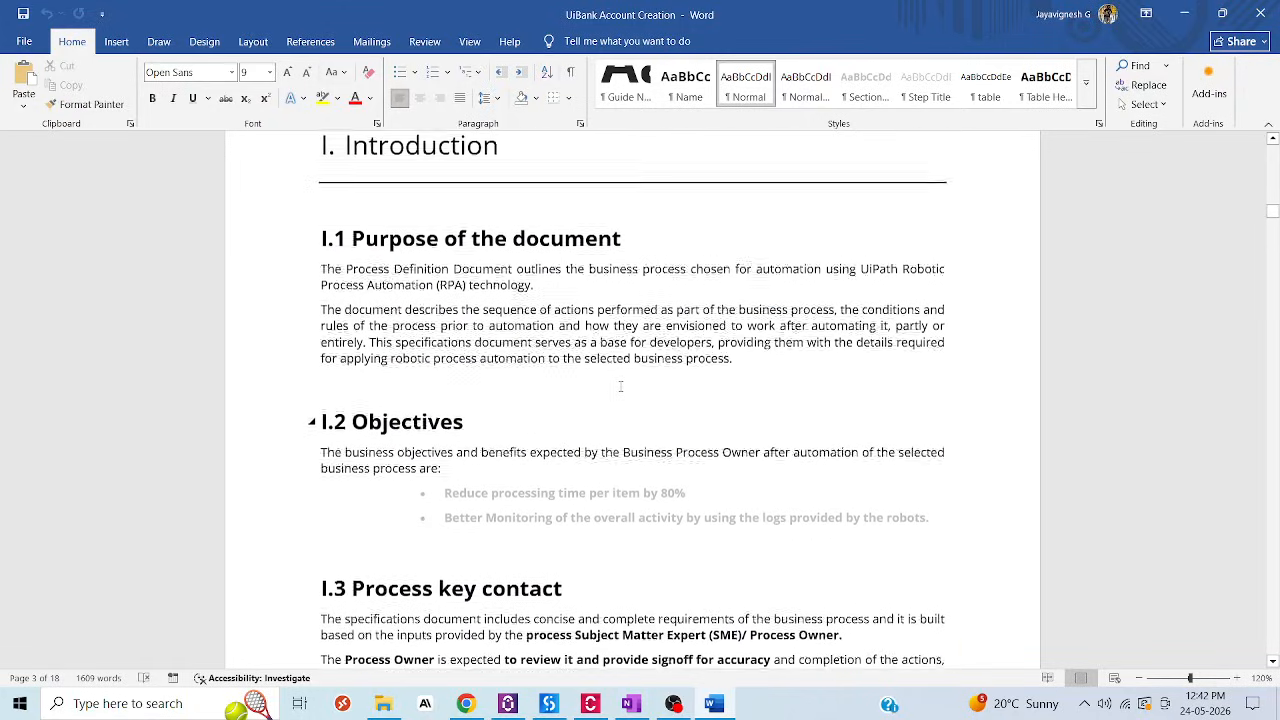
{"action": "left_click_drag", "start_coordinate": [346, 300], "coordinate": [602, 332]}
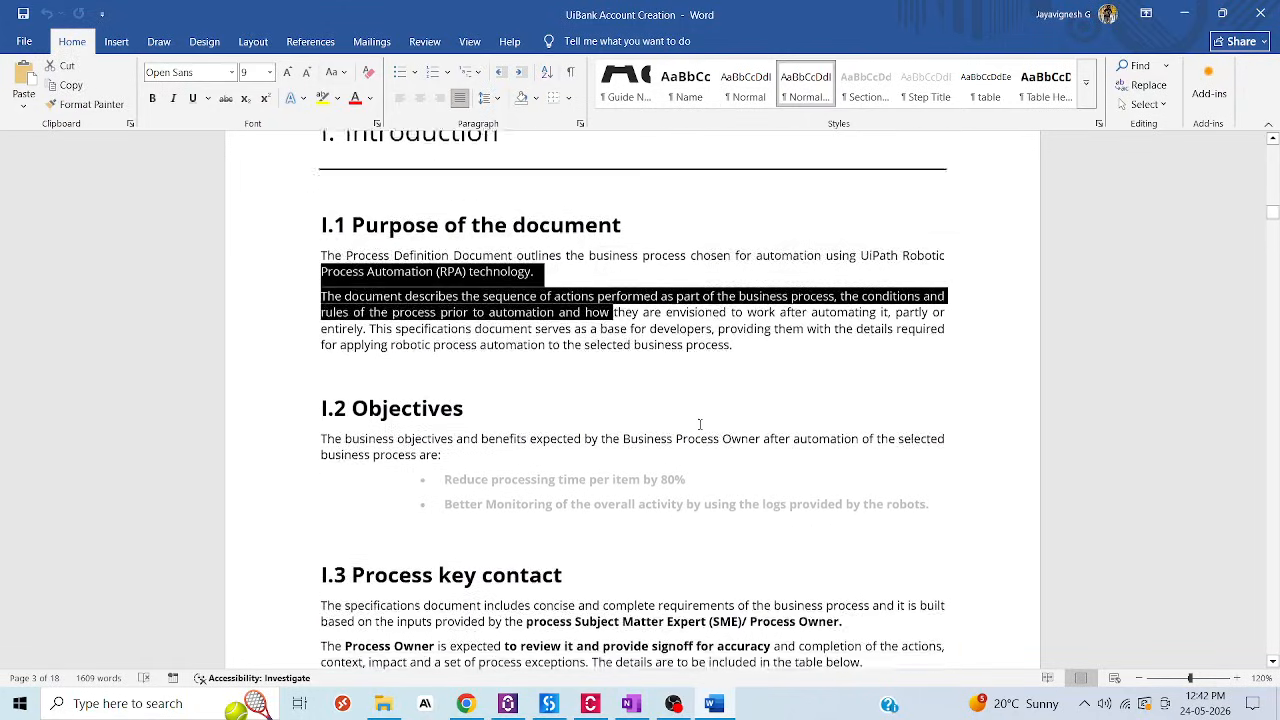
- Examine the process overview table in the exported document, including the process execution time
{"action": "scroll", "coordinate": [697, 423], "scroll_direction": "down", "scroll_amount": 5}
{"action": "scroll", "coordinate": [698, 424], "scroll_direction": "down", "scroll_amount": 10}
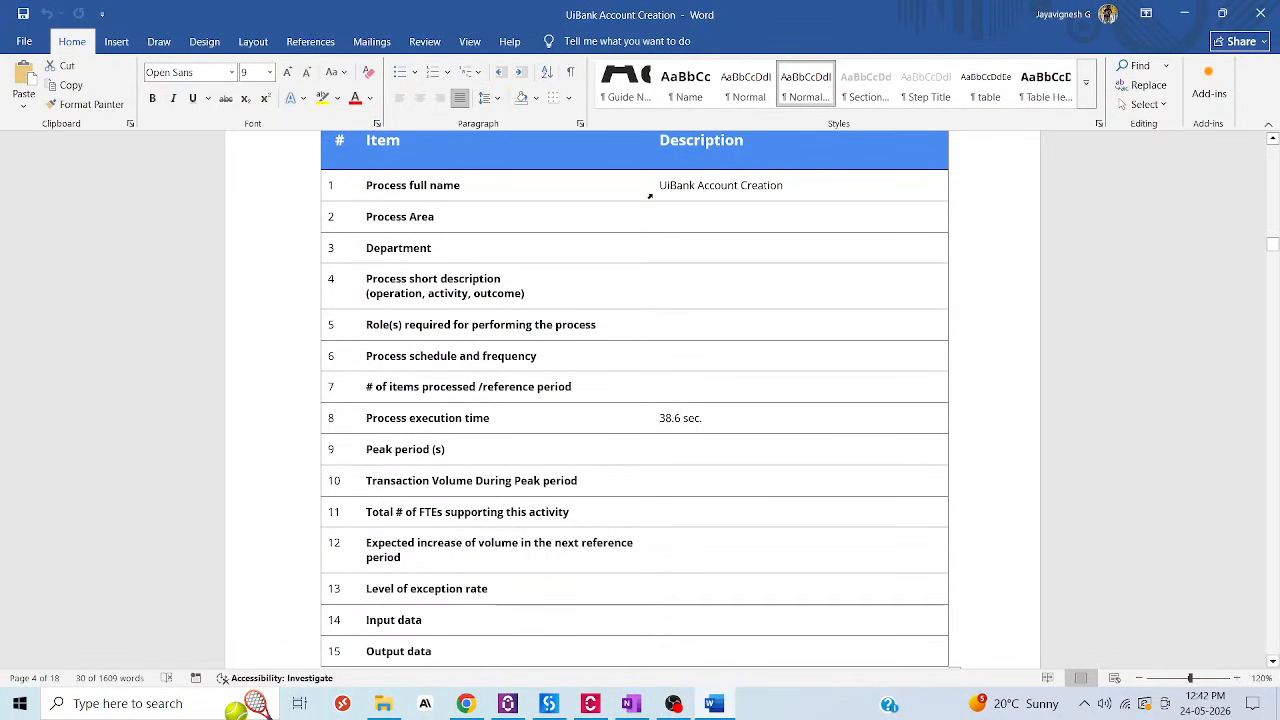
{"action": "triple_click", "coordinate": [671, 417]}
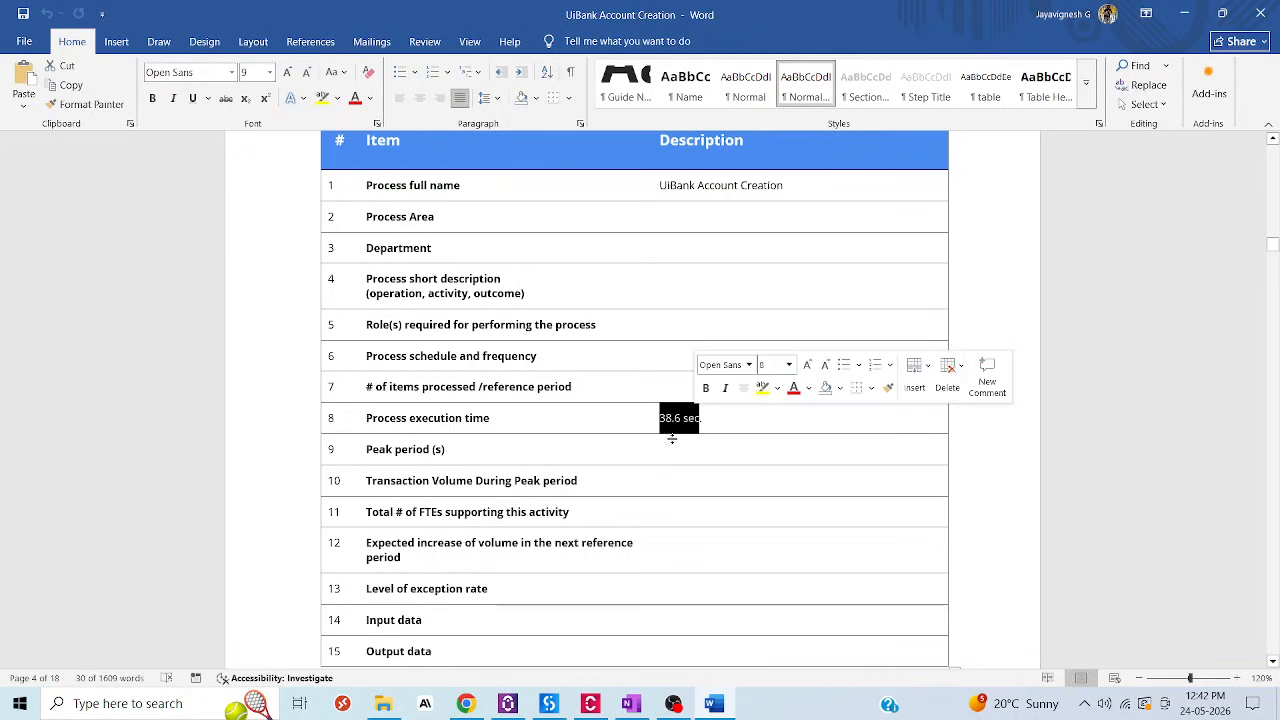
{"action": "scroll", "coordinate": [726, 491], "scroll_direction": "down", "scroll_amount": 8}
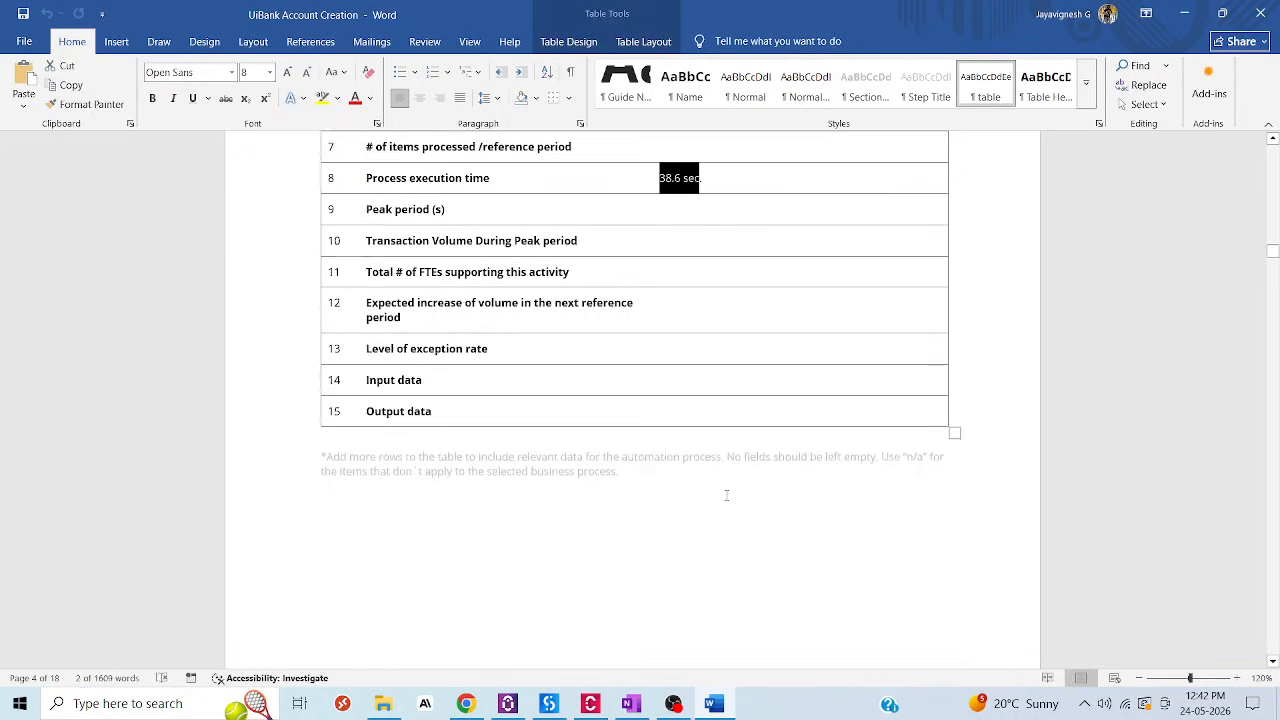
- Review the High Level As-Is Process Map section and its flow diagram in the exported document
{"action": "scroll", "coordinate": [726, 494], "scroll_direction": "down", "scroll_amount": 15}
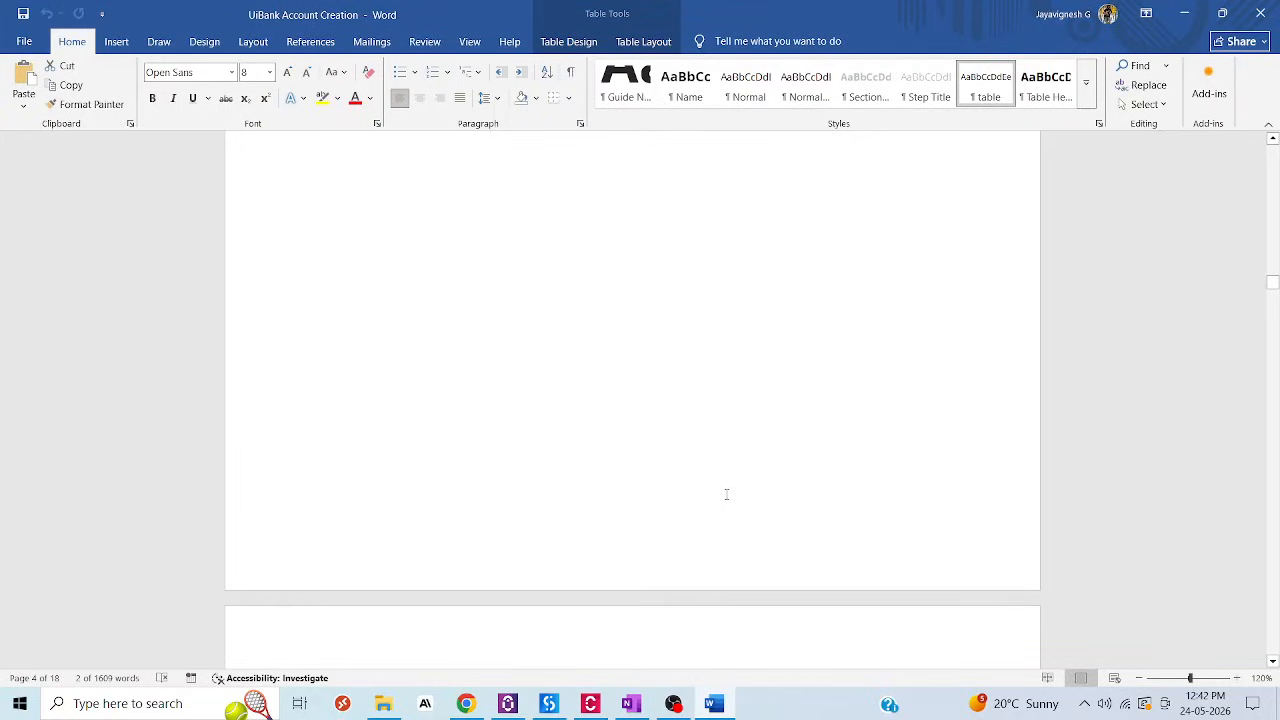
{"action": "scroll", "coordinate": [726, 494], "scroll_direction": "down", "scroll_amount": 3}
{"action": "scroll", "coordinate": [726, 494], "scroll_direction": "up", "scroll_amount": 10}
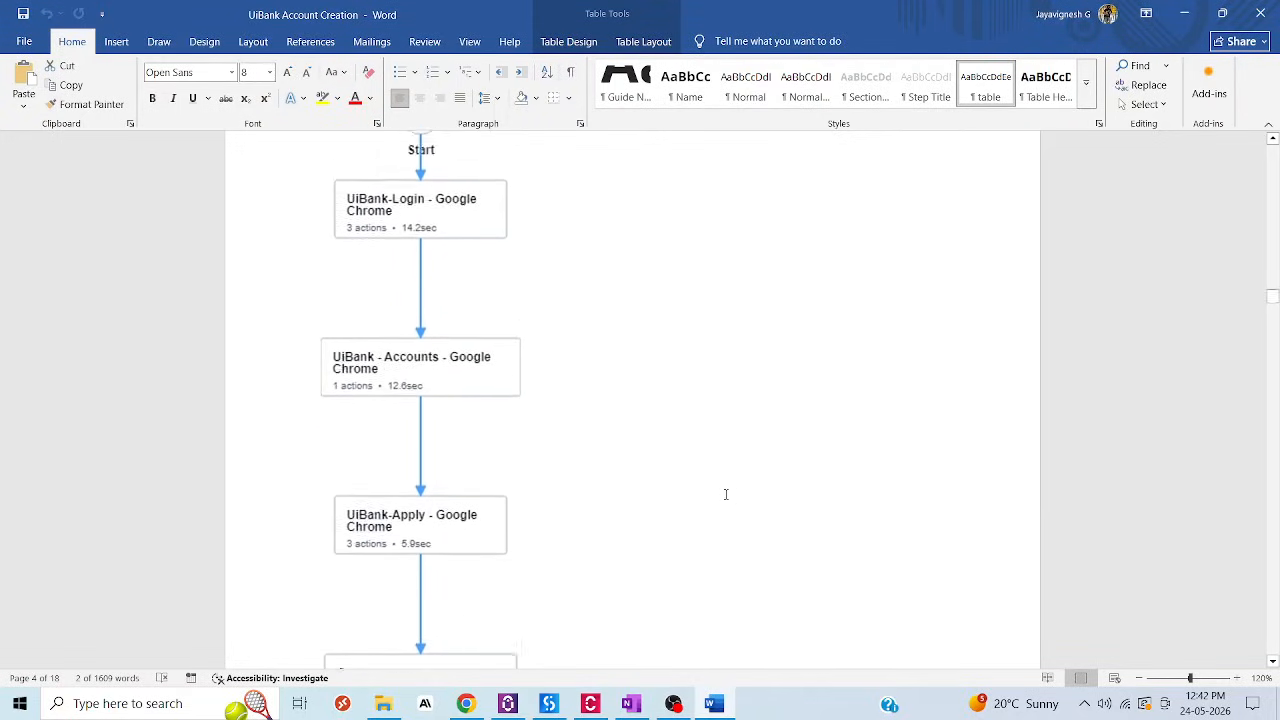
{"action": "scroll", "coordinate": [726, 494], "scroll_direction": "up", "scroll_amount": 4}
{"action": "scroll", "coordinate": [726, 494], "scroll_direction": "down", "scroll_amount": 14}
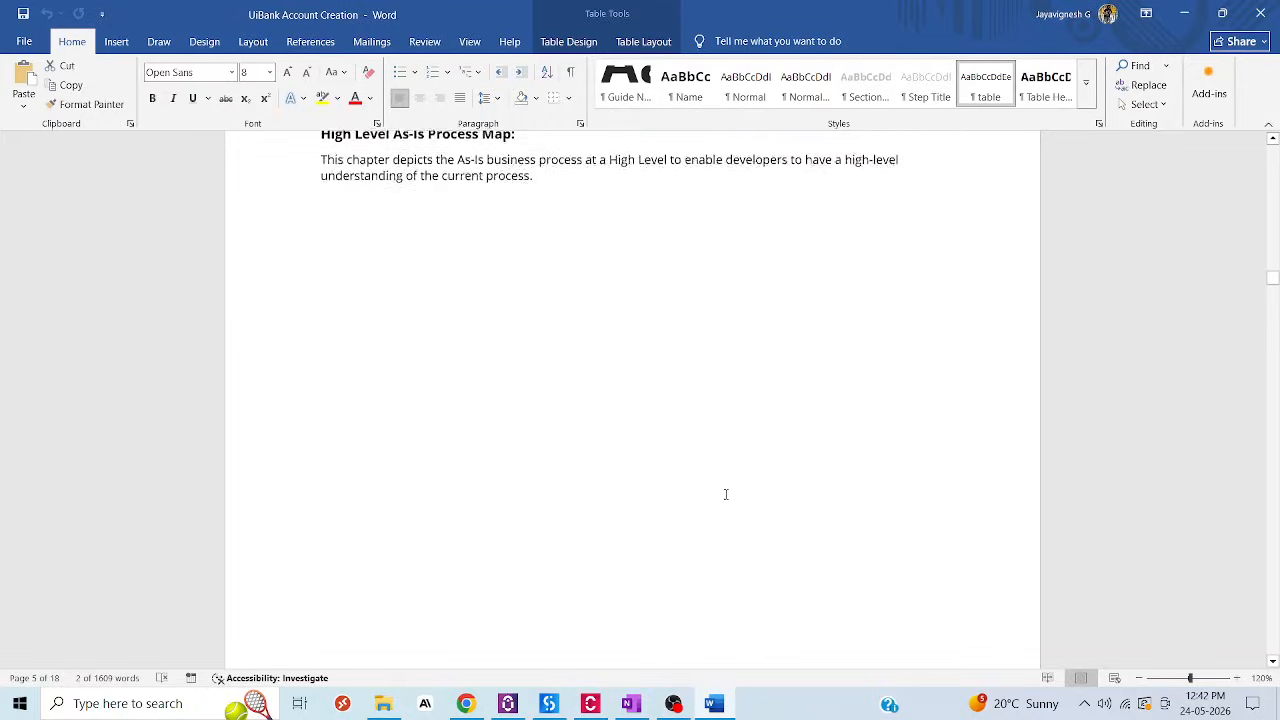
- Examine the high level and detailed tables in the Process statistics section, including the recorded time
{"action": "scroll", "coordinate": [726, 494], "scroll_direction": "down", "scroll_amount": 10}
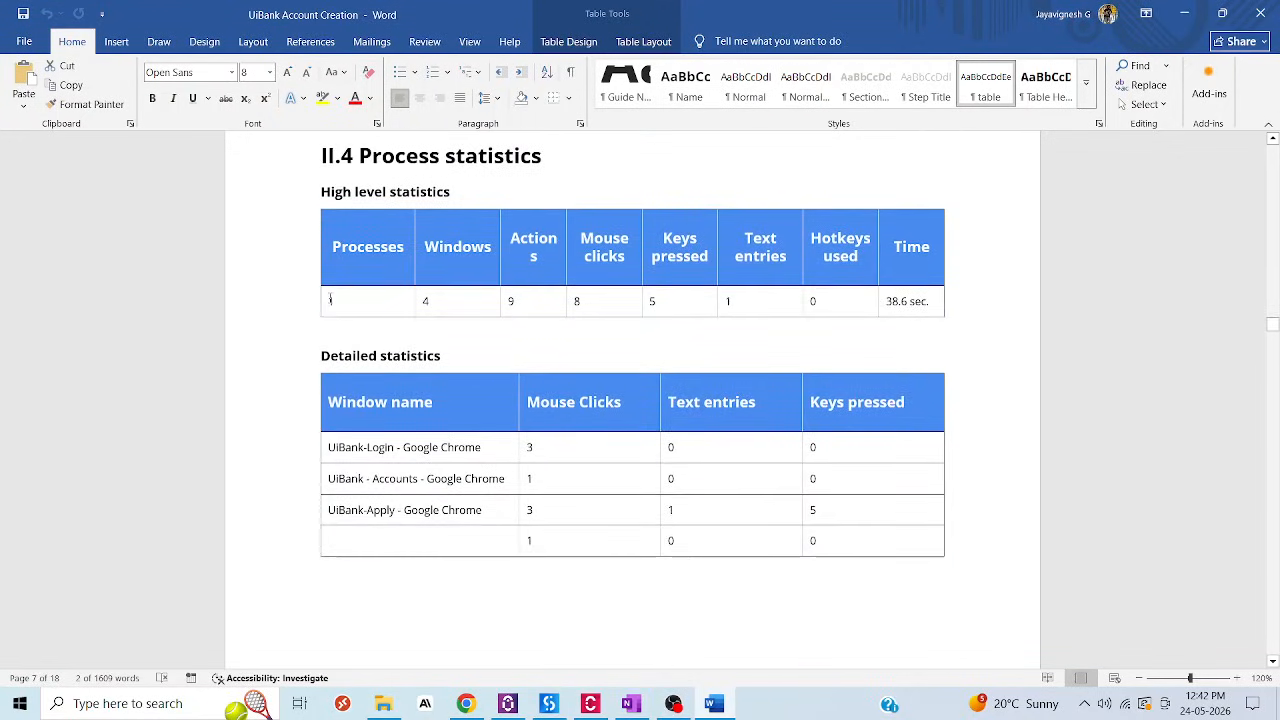
{"action": "double_click", "coordinate": [427, 301]}
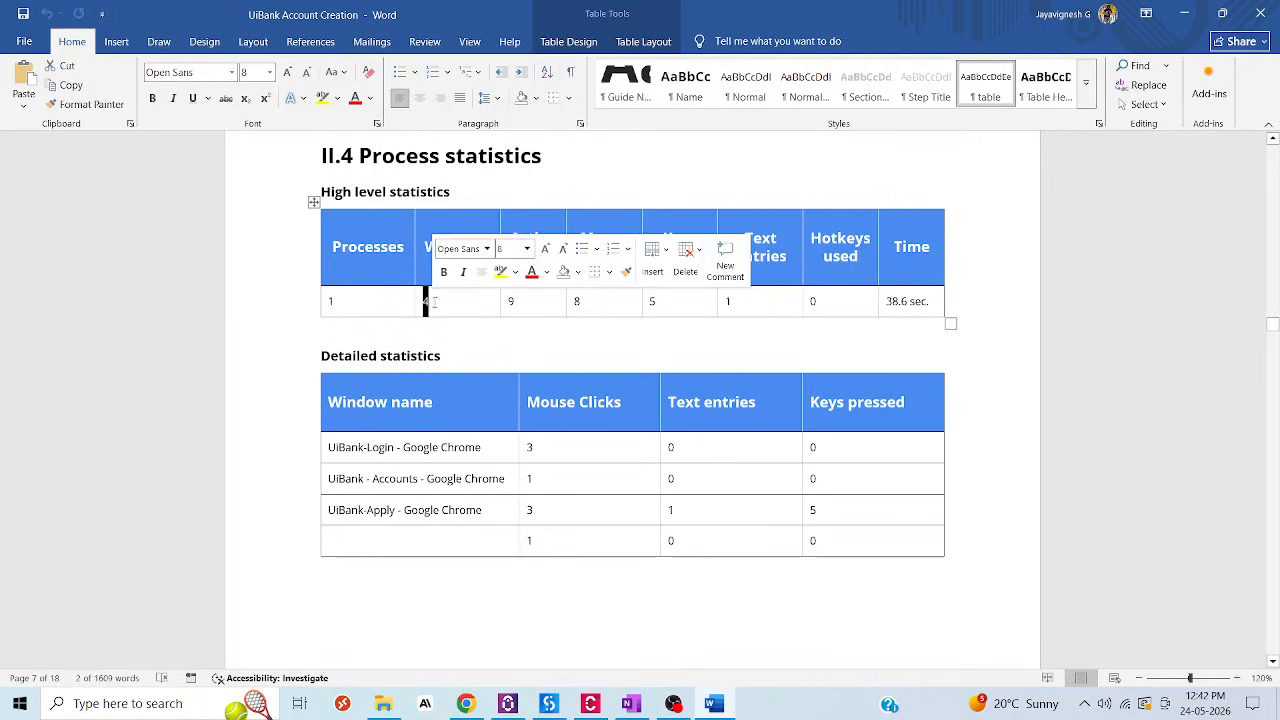
{"action": "left_click", "coordinate": [545, 308]}
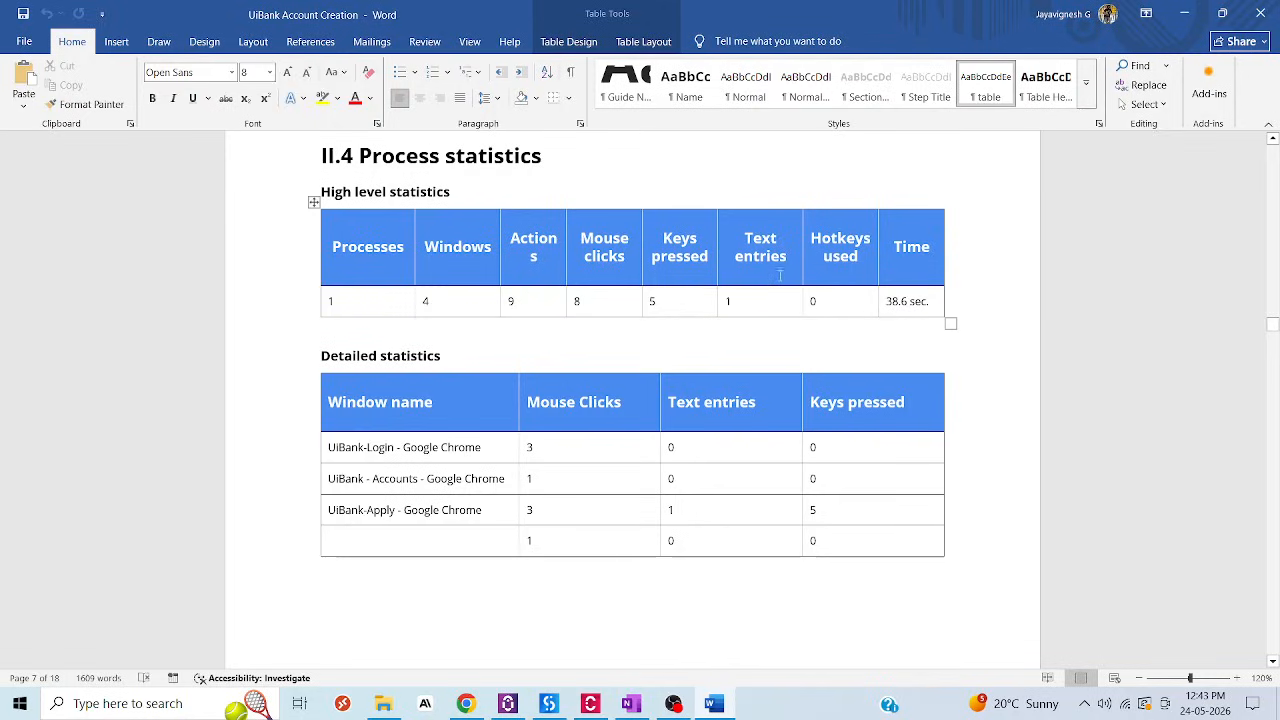
{"action": "left_click_drag", "start_coordinate": [888, 301], "coordinate": [928, 302]}
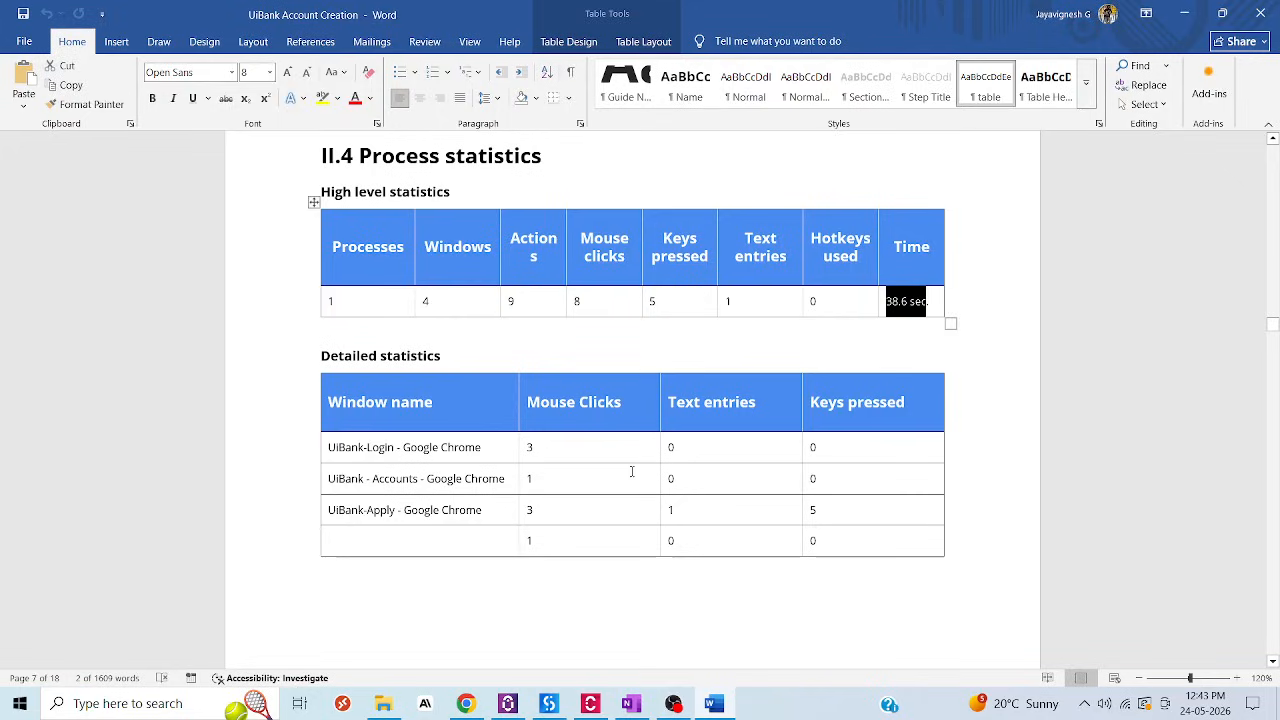
{"action": "left_click_drag", "start_coordinate": [337, 452], "coordinate": [863, 494]}
- Read through the detailed process steps, from the Username Population and Password actions to the UiBank-Apply actions
{"action": "scroll", "coordinate": [533, 525], "scroll_direction": "down", "scroll_amount": 1}
{"action": "scroll", "coordinate": [533, 525], "scroll_direction": "down", "scroll_amount": 10}
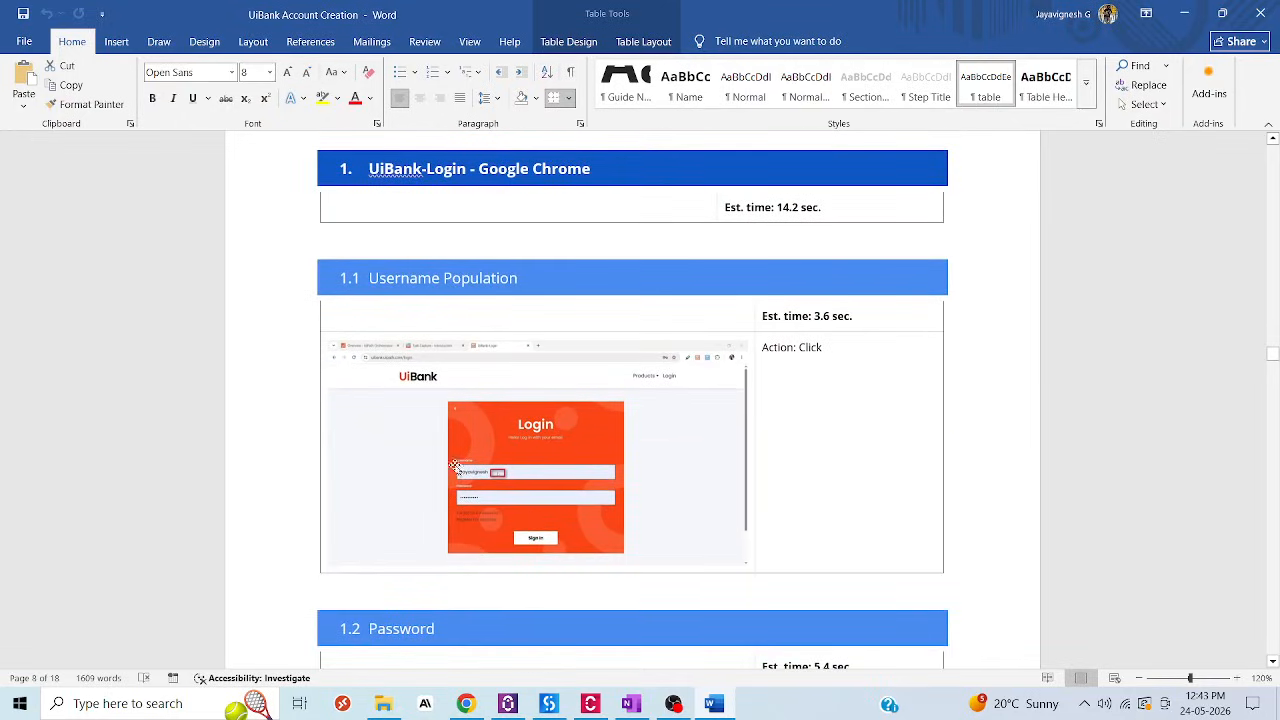
{"action": "left_click", "coordinate": [494, 426]}
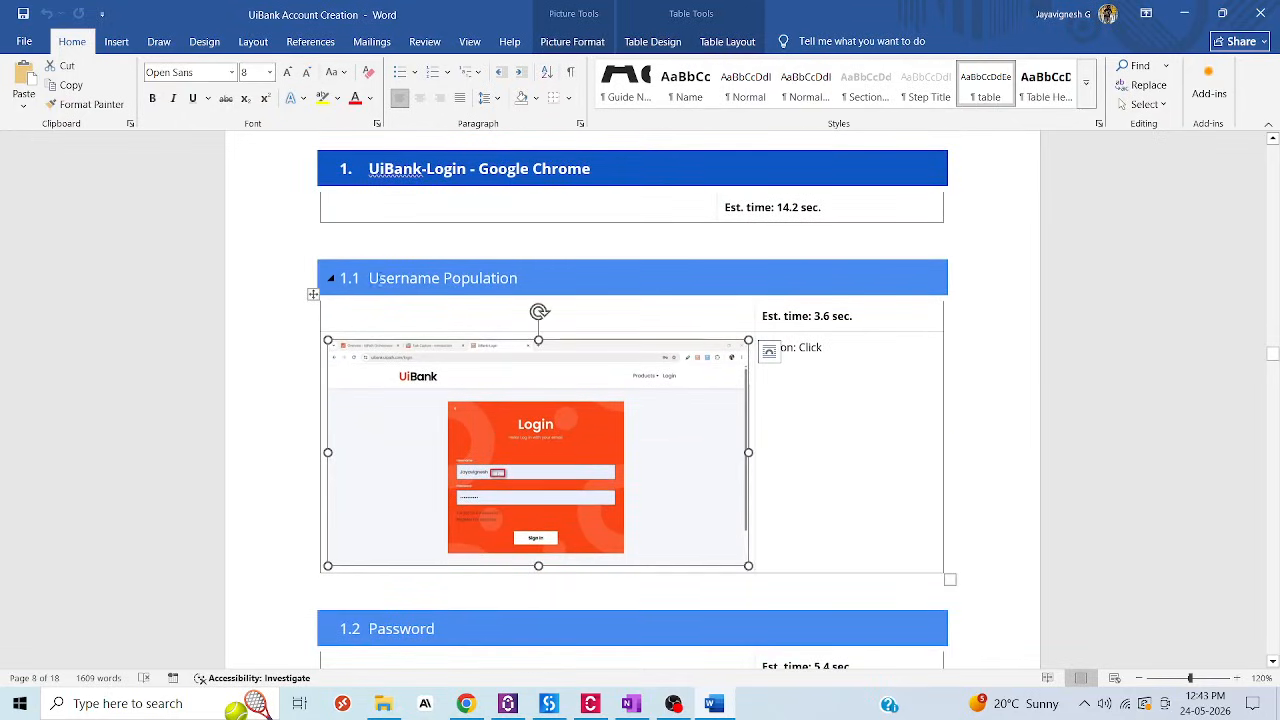
{"action": "left_click", "coordinate": [796, 396]}
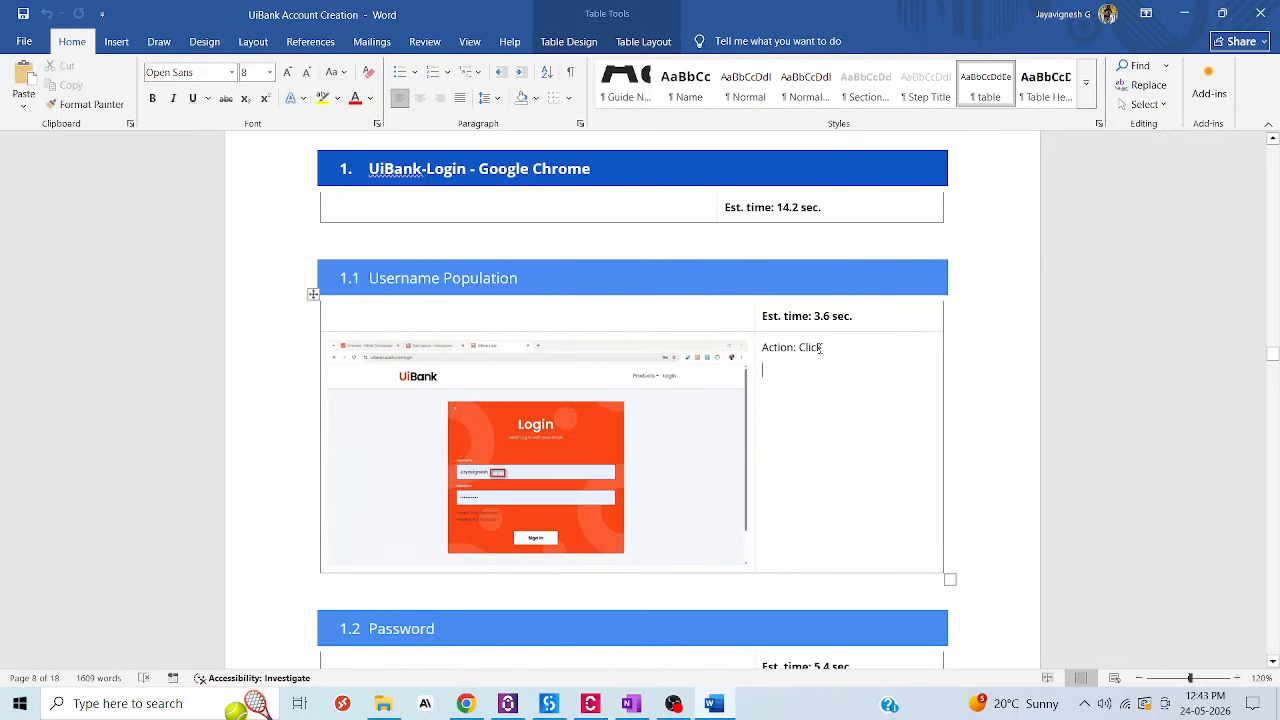
{"action": "scroll", "coordinate": [646, 451], "scroll_direction": "down", "scroll_amount": 4}
{"action": "scroll", "coordinate": [581, 491], "scroll_direction": "down", "scroll_amount": 20}
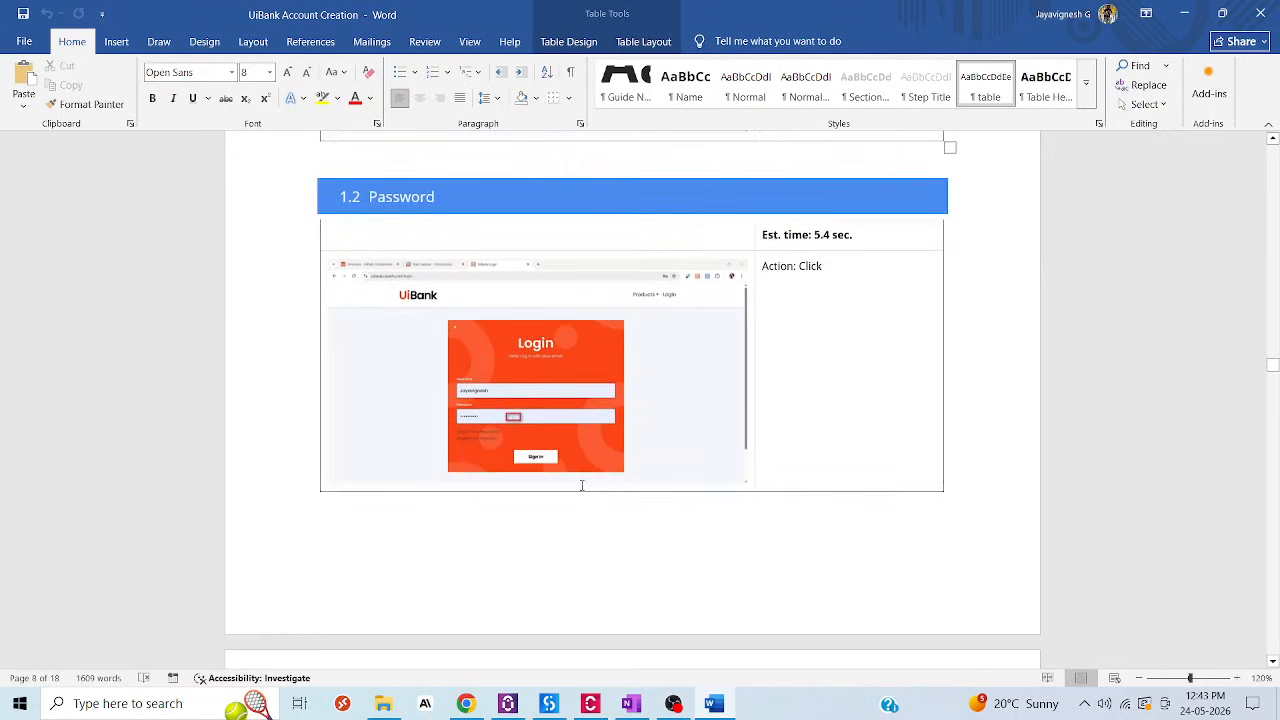
{"action": "scroll", "coordinate": [581, 484], "scroll_direction": "down", "scroll_amount": 20}
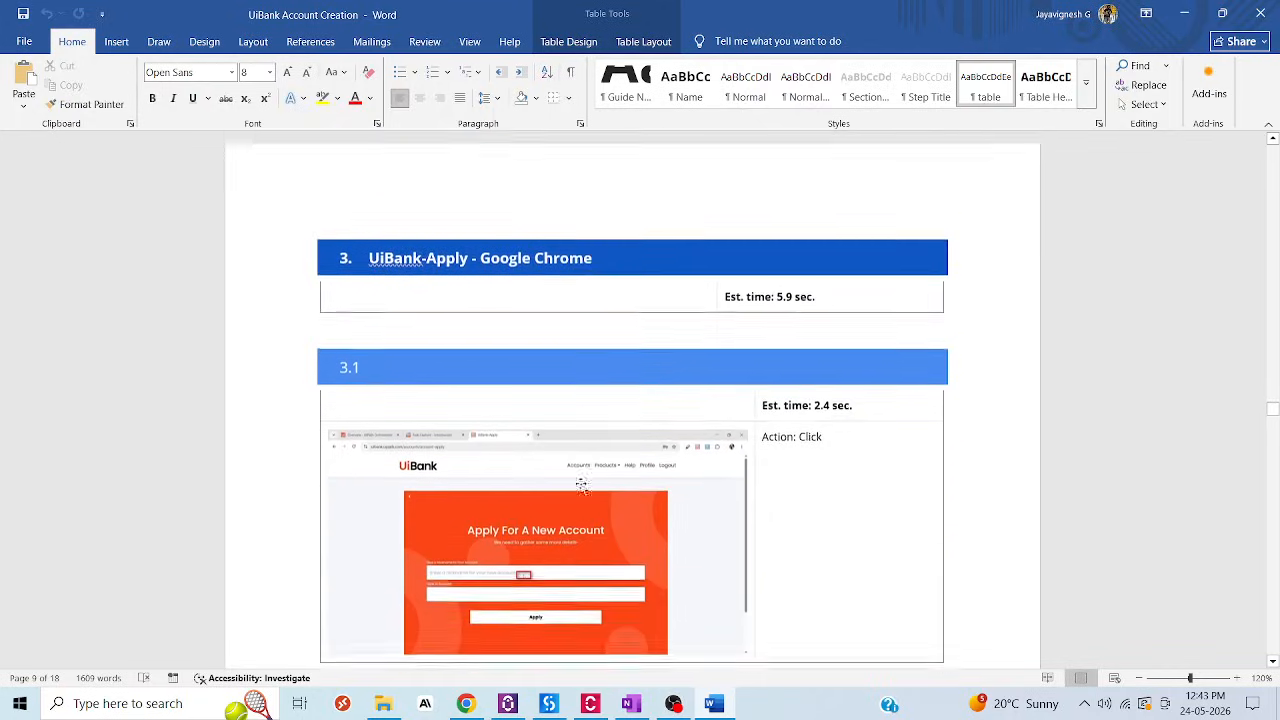
{"action": "scroll", "coordinate": [581, 484], "scroll_direction": "down", "scroll_amount": 10}
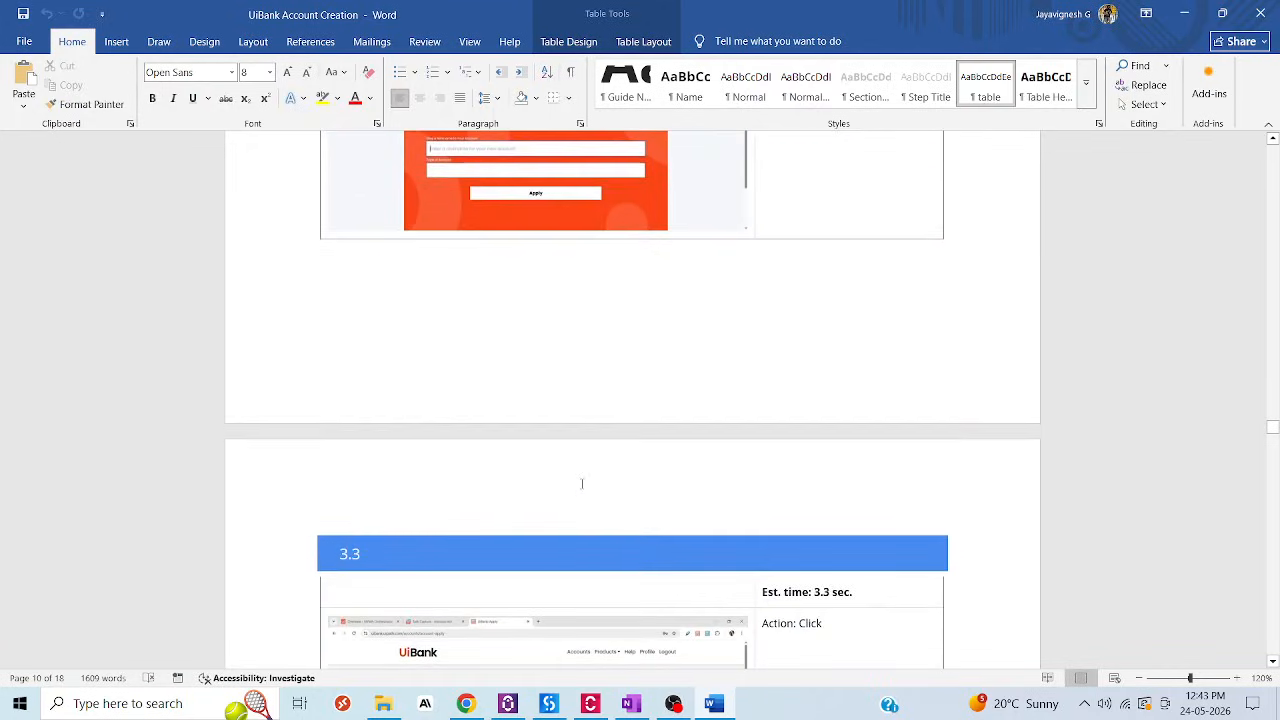
- Replace the "Keyboard Input" action text of step 3.2 with an instruction to enter the name of the user
{"action": "scroll", "coordinate": [881, 376], "scroll_direction": "up", "scroll_amount": 4}
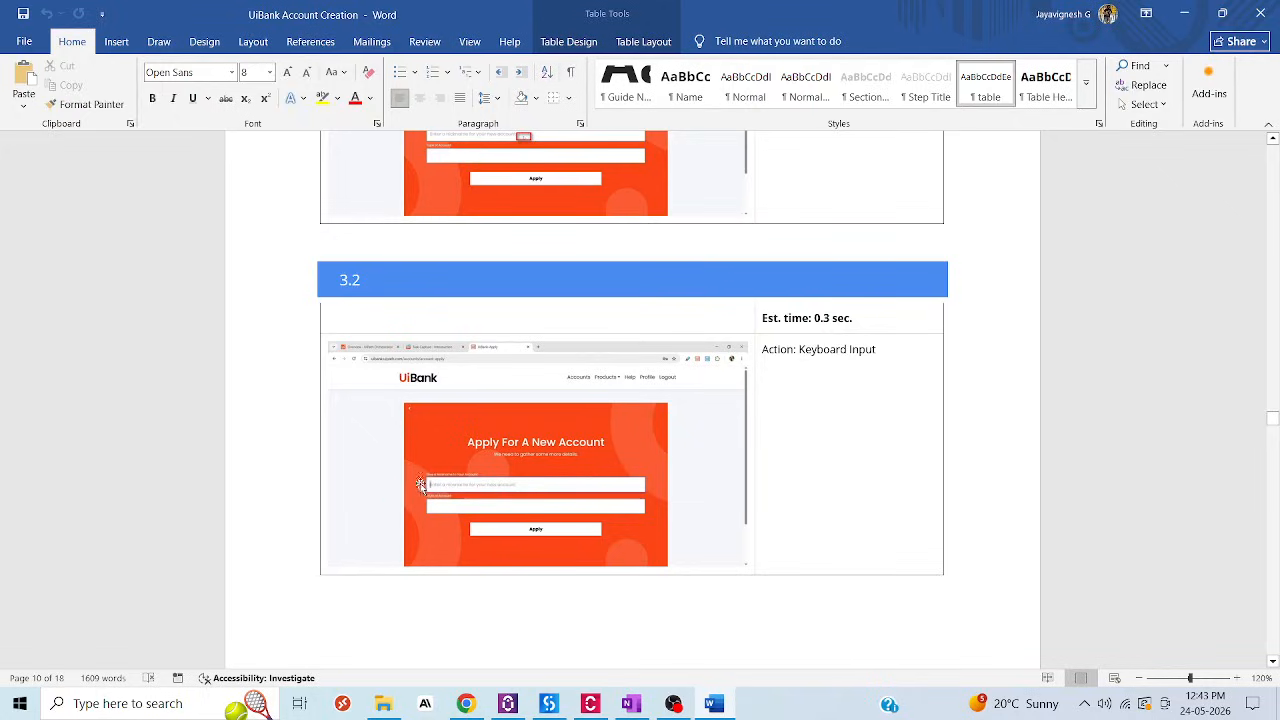
{"action": "left_click_drag", "start_coordinate": [800, 350], "coordinate": [878, 350]}
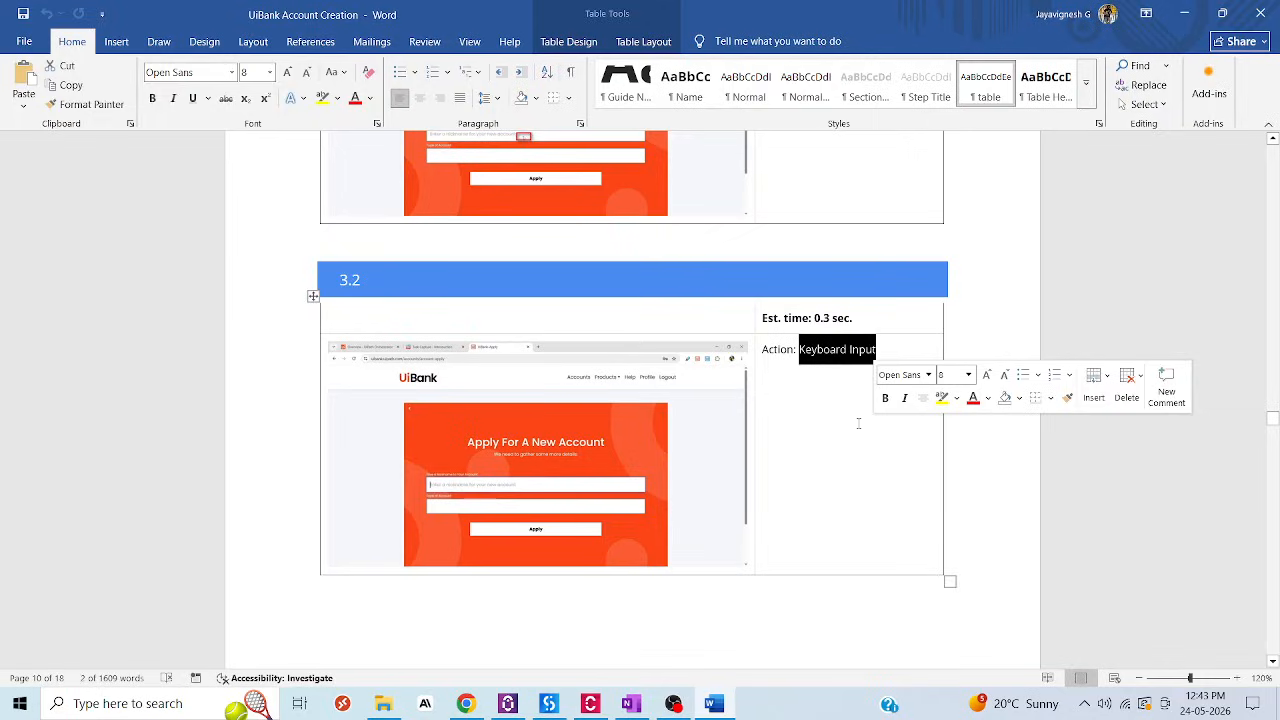
{"action": "key", "text": "BackSpace"}
{"action": "type", "text": "Enter the name of user as 'Jay"}
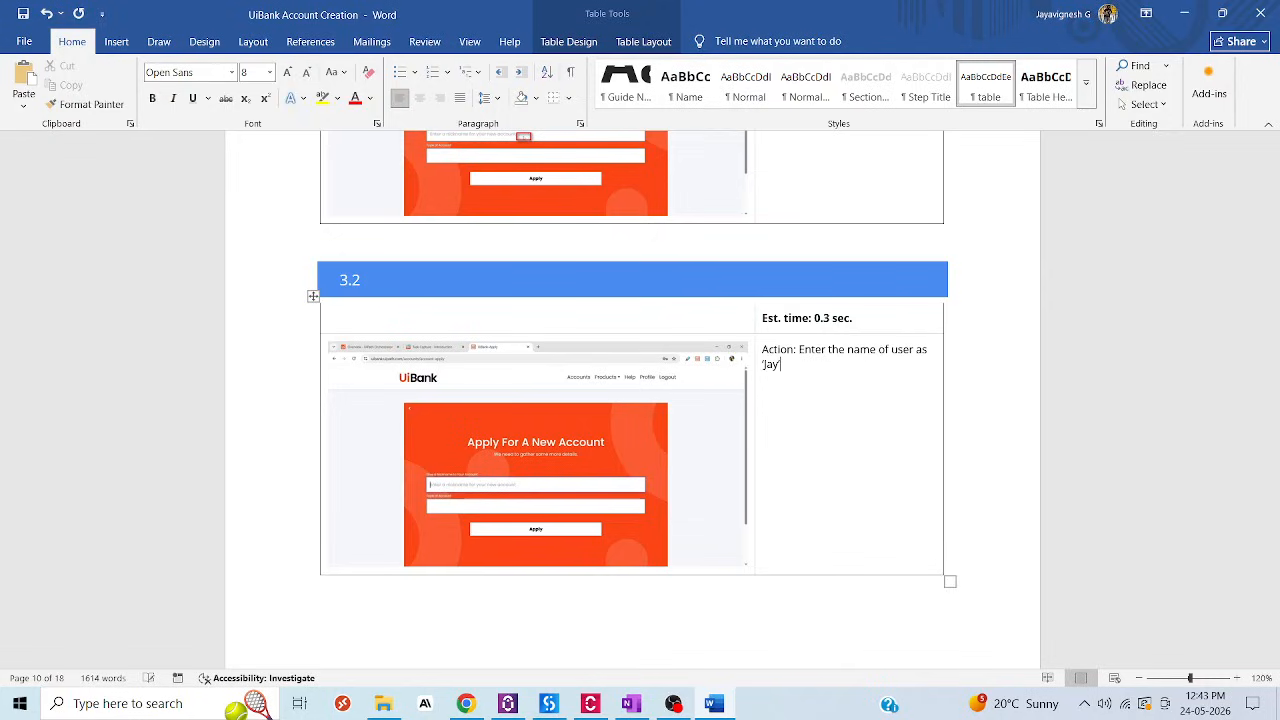
- Review the rest of the document, from step 3.3 through the To-Be Process Description to Other Observations
{"action": "scroll", "coordinate": [857, 517], "scroll_direction": "down", "scroll_amount": 5}
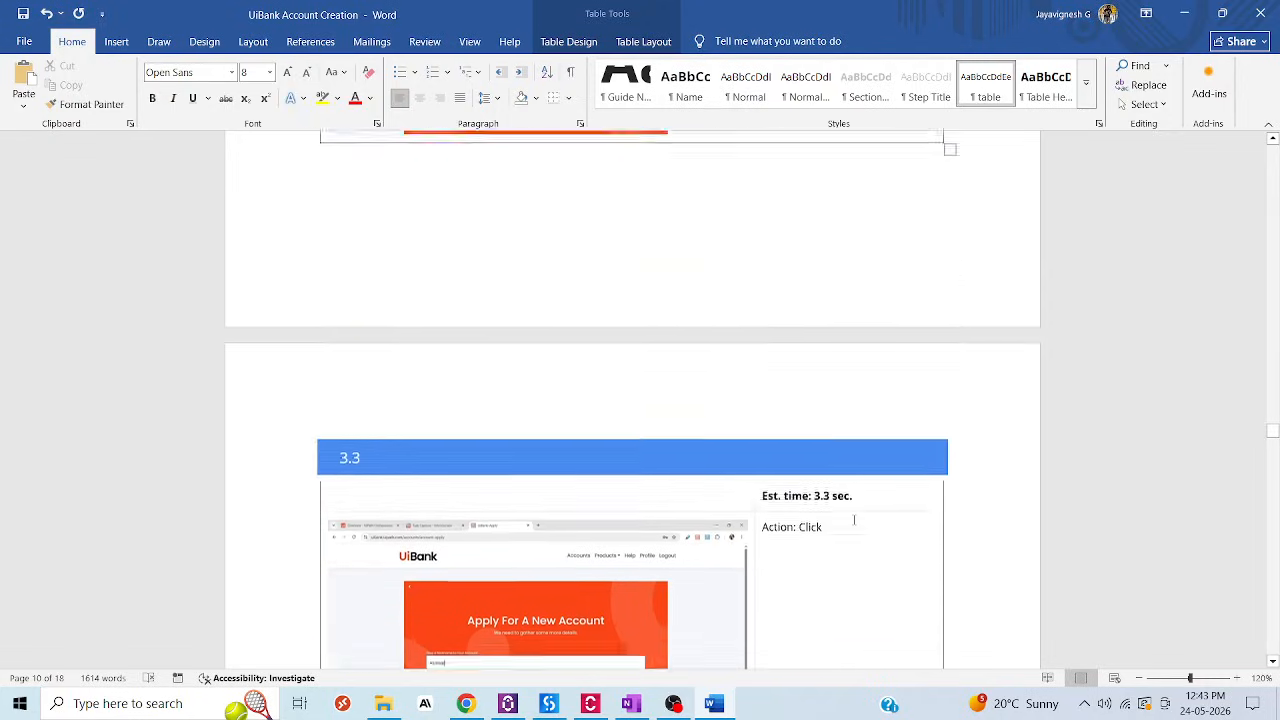
{"action": "scroll", "coordinate": [854, 519], "scroll_direction": "down", "scroll_amount": 3}
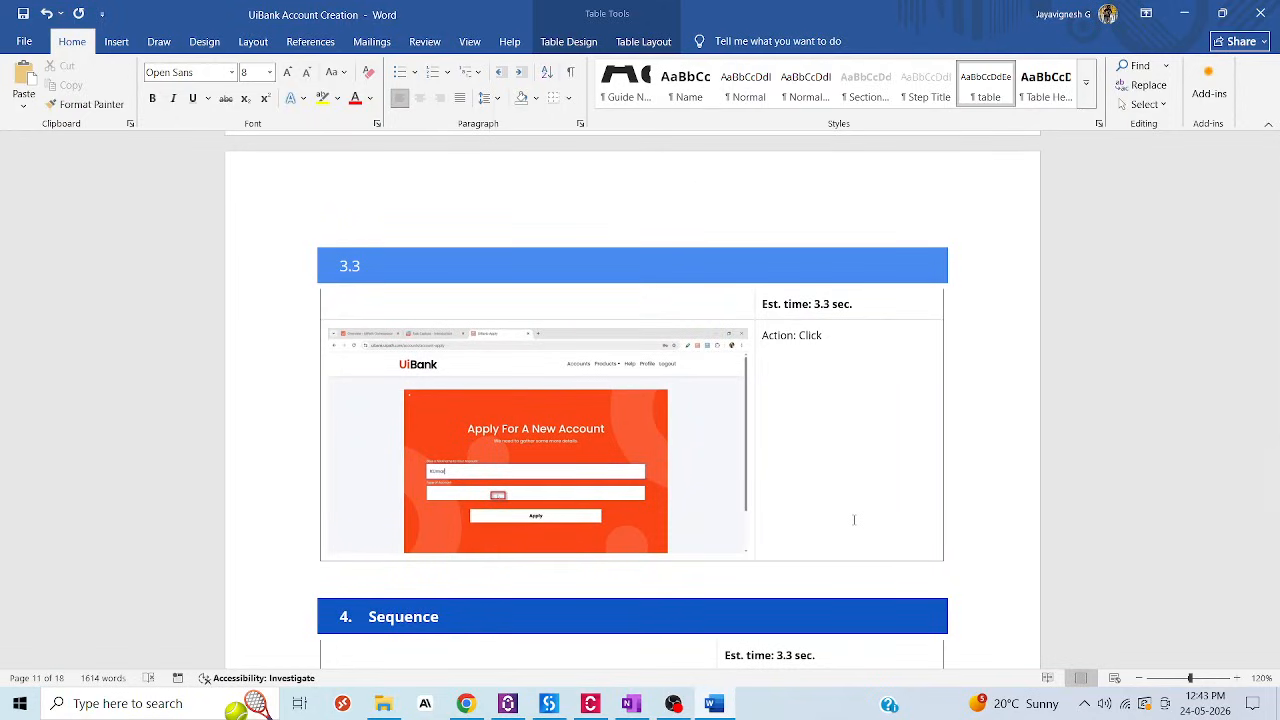
{"action": "scroll", "coordinate": [854, 519], "scroll_direction": "down", "scroll_amount": 15}
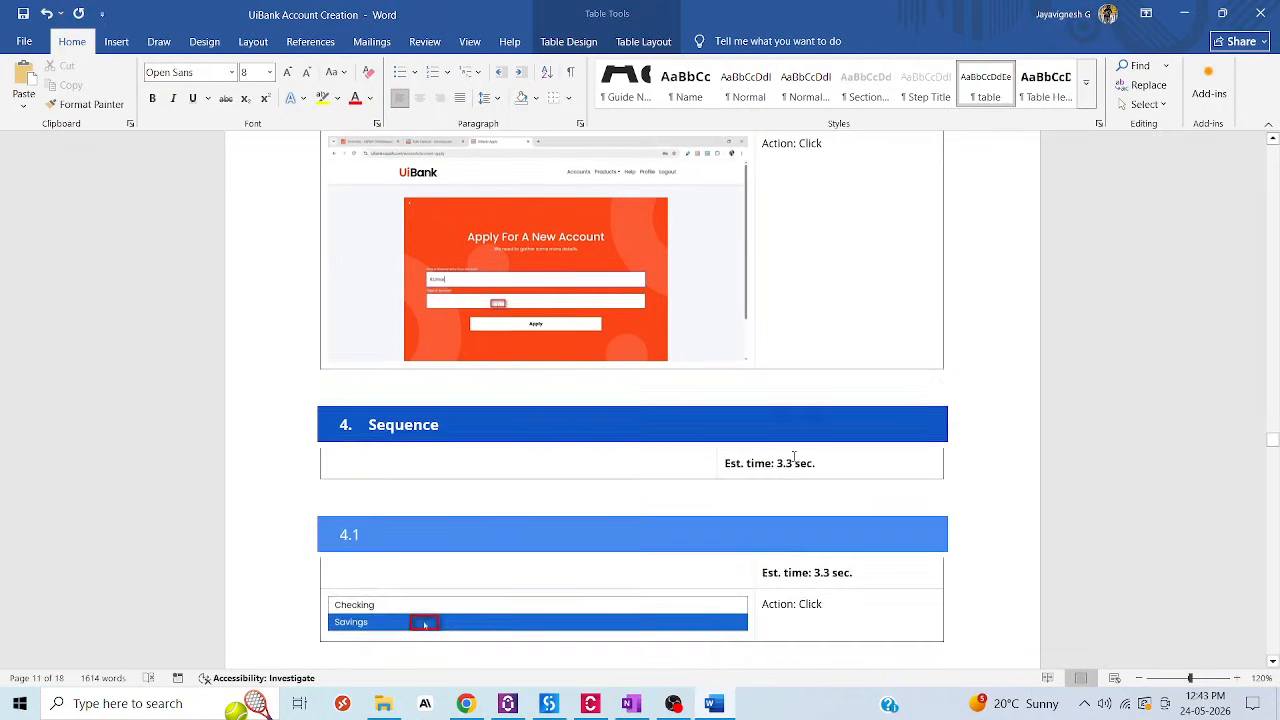
{"action": "scroll", "coordinate": [794, 456], "scroll_direction": "down", "scroll_amount": 20}
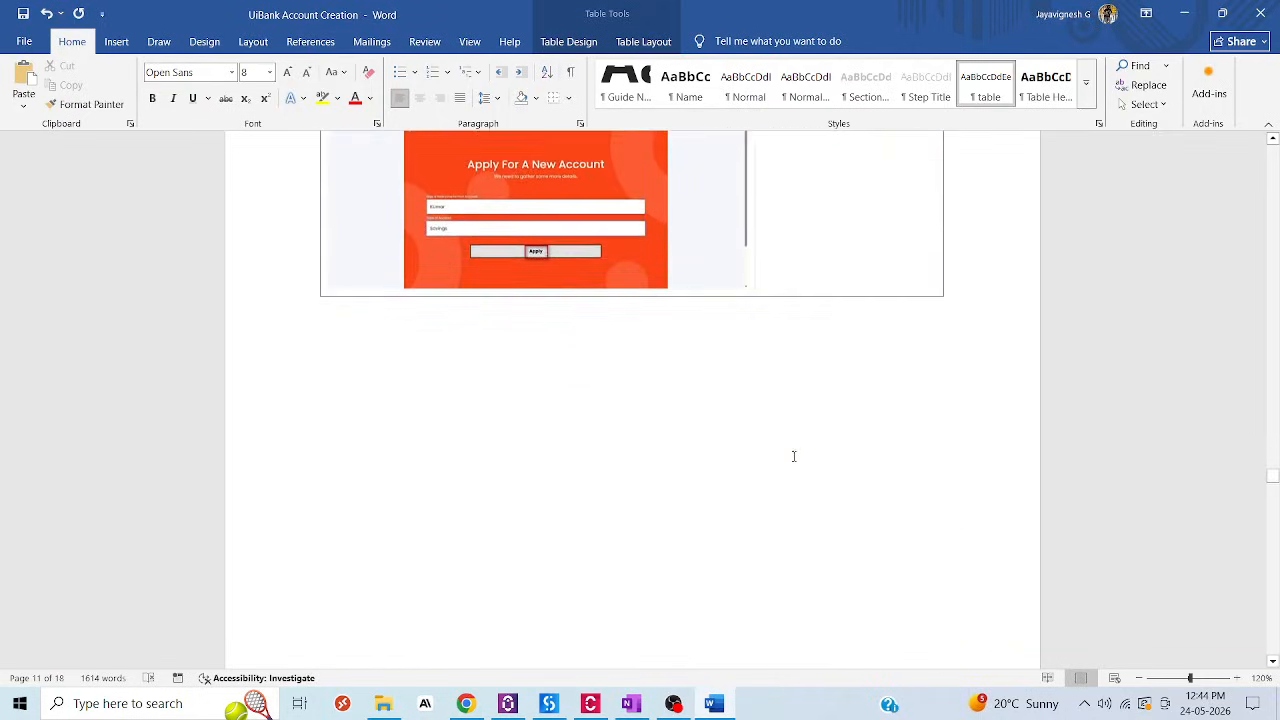
{"action": "scroll", "coordinate": [794, 456], "scroll_direction": "down", "scroll_amount": 20}
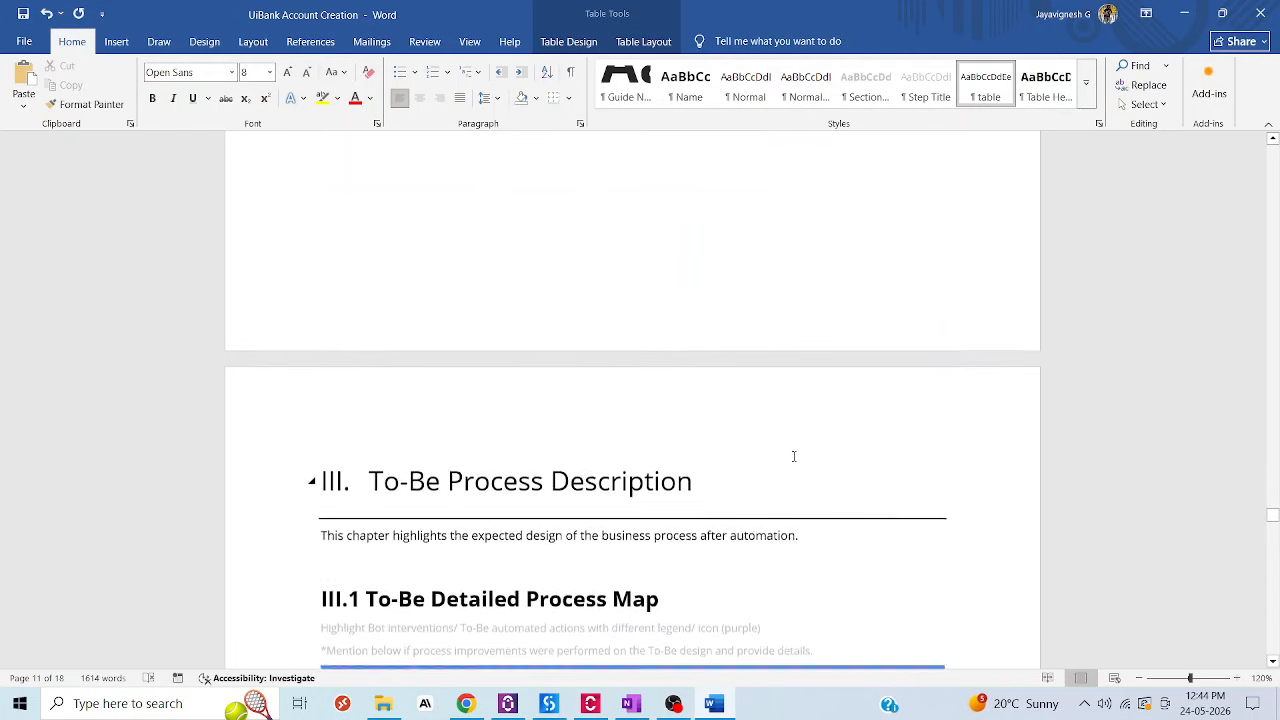
{"action": "scroll", "coordinate": [794, 456], "scroll_direction": "down", "scroll_amount": 20}
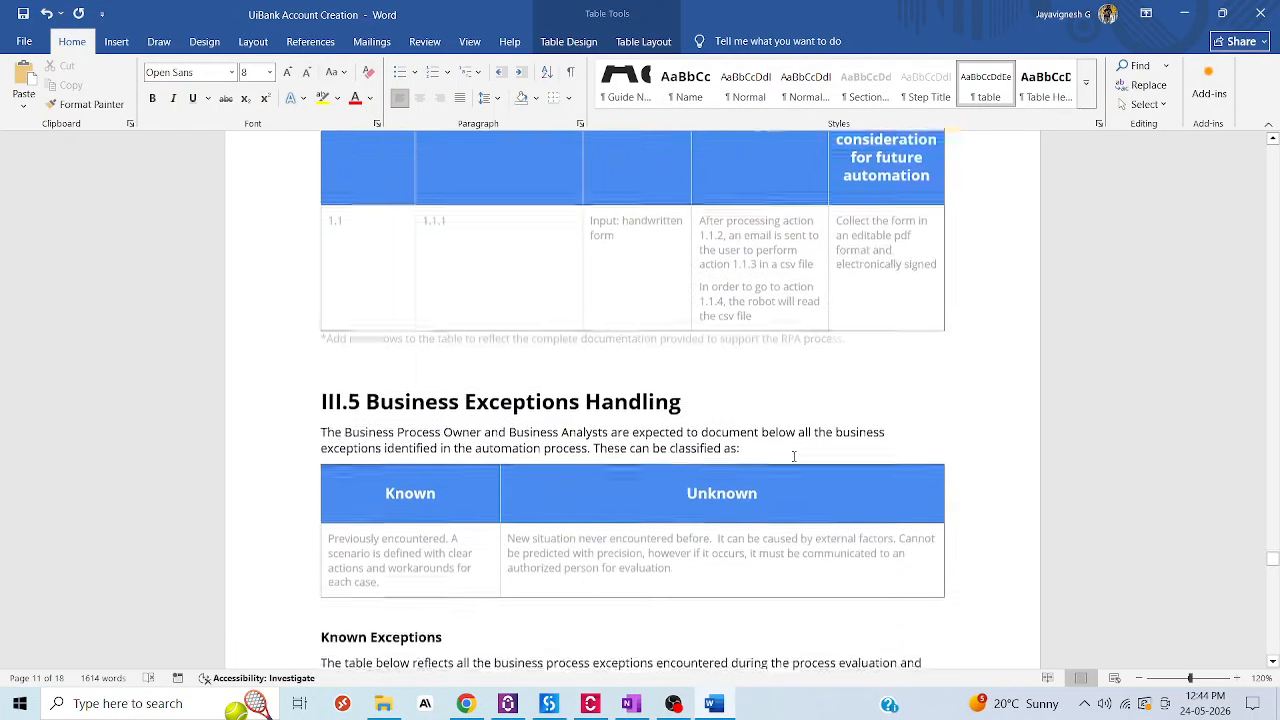
{"action": "scroll", "coordinate": [804, 441], "scroll_direction": "down", "scroll_amount": 20}
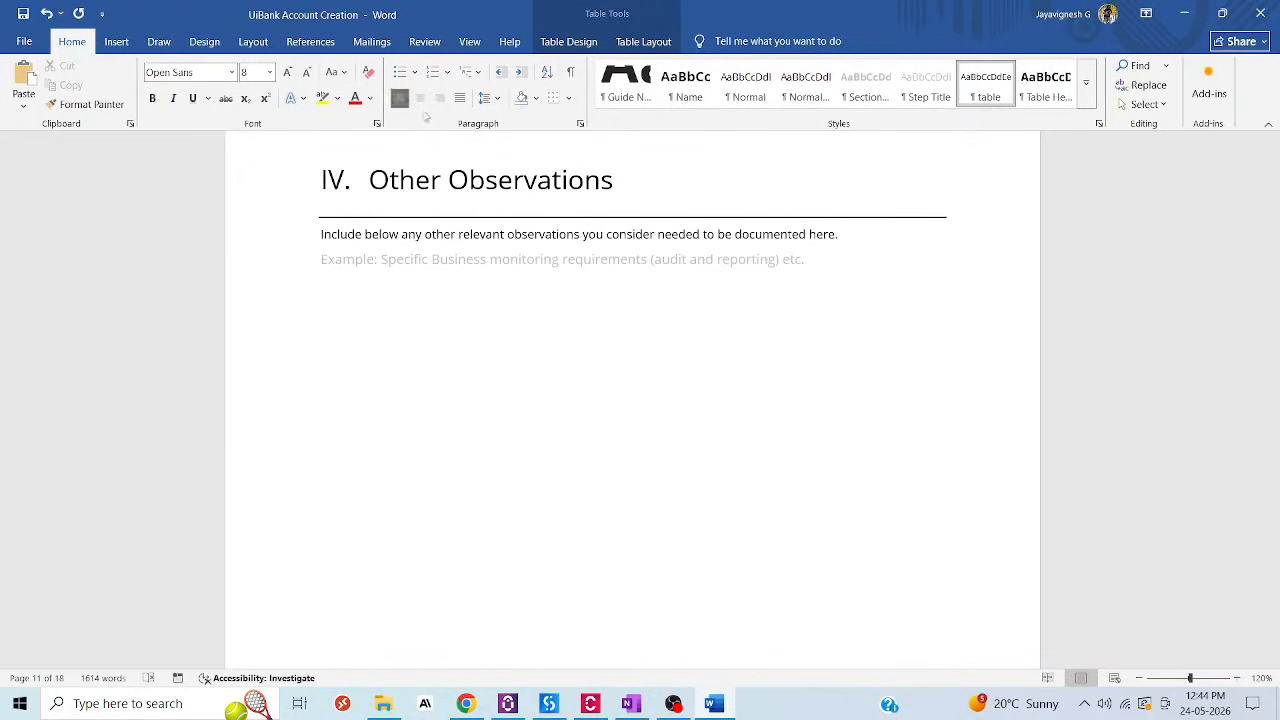
- Close the Word document without saving its changes, and dismiss the completed Word export in Task Capture
{"action": "left_click", "coordinate": [1262, 12]}
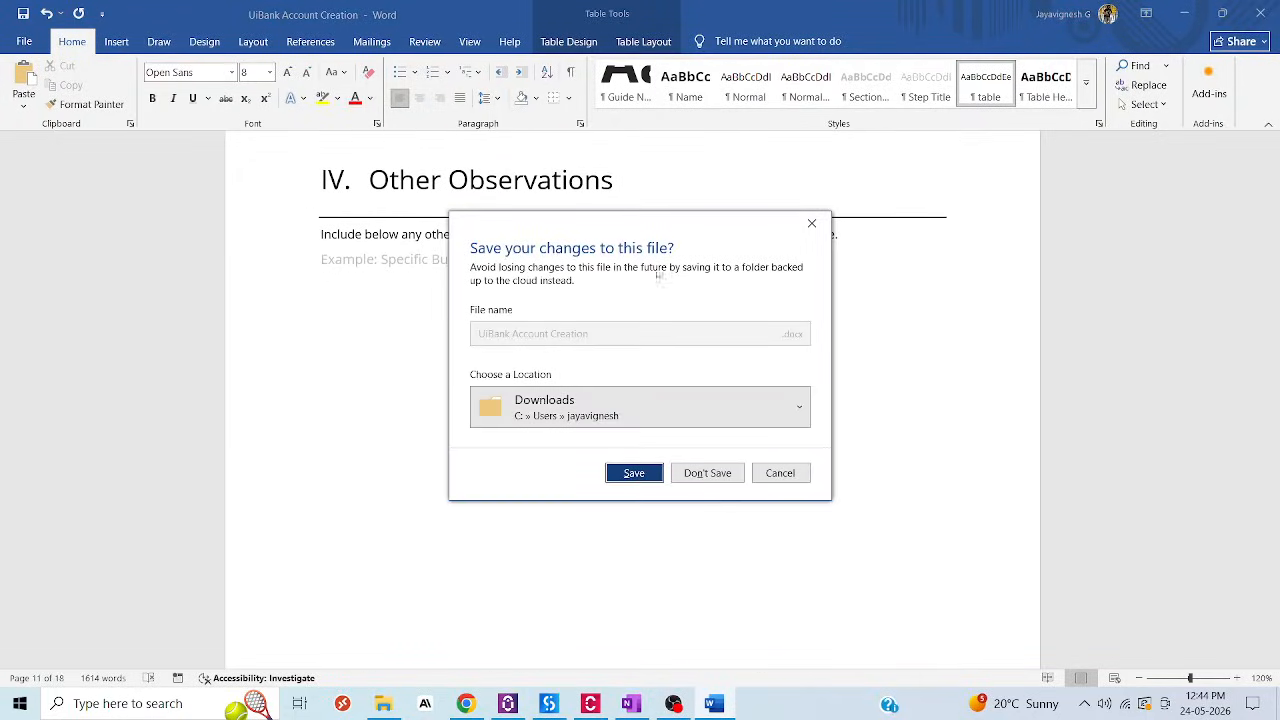
{"action": "left_click", "coordinate": [702, 470]}
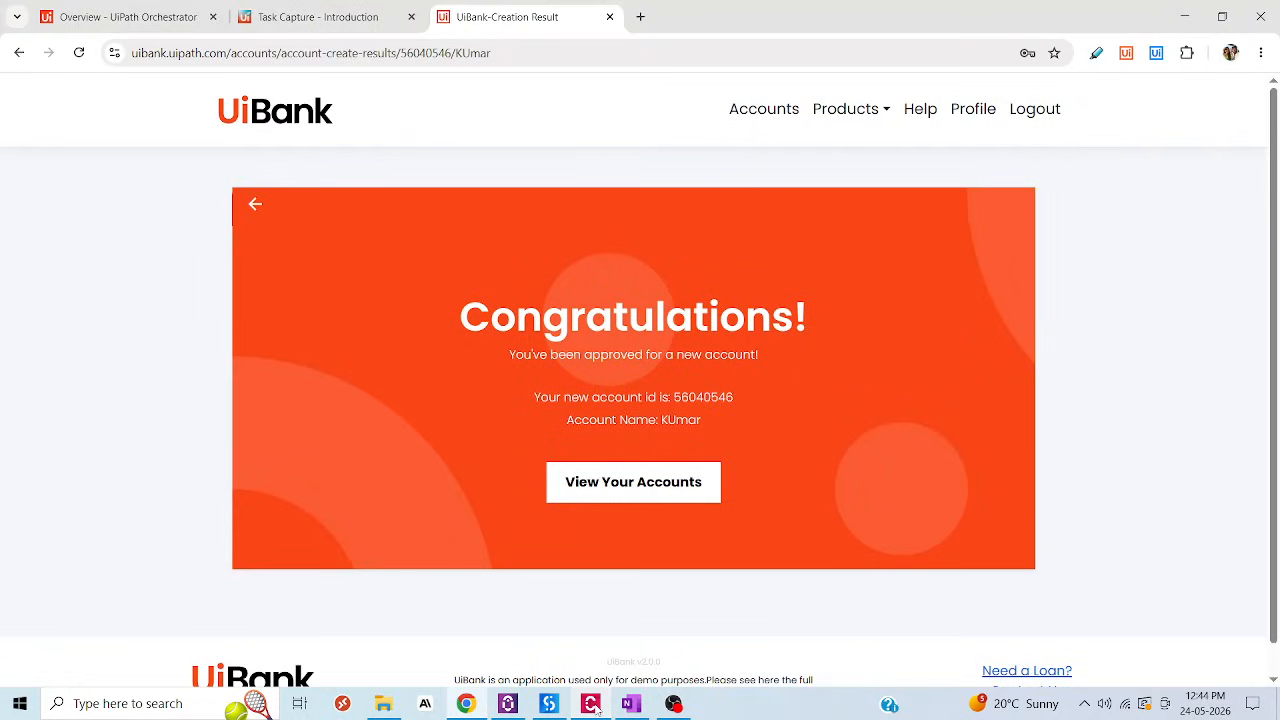
{"action": "left_click", "coordinate": [592, 704]}
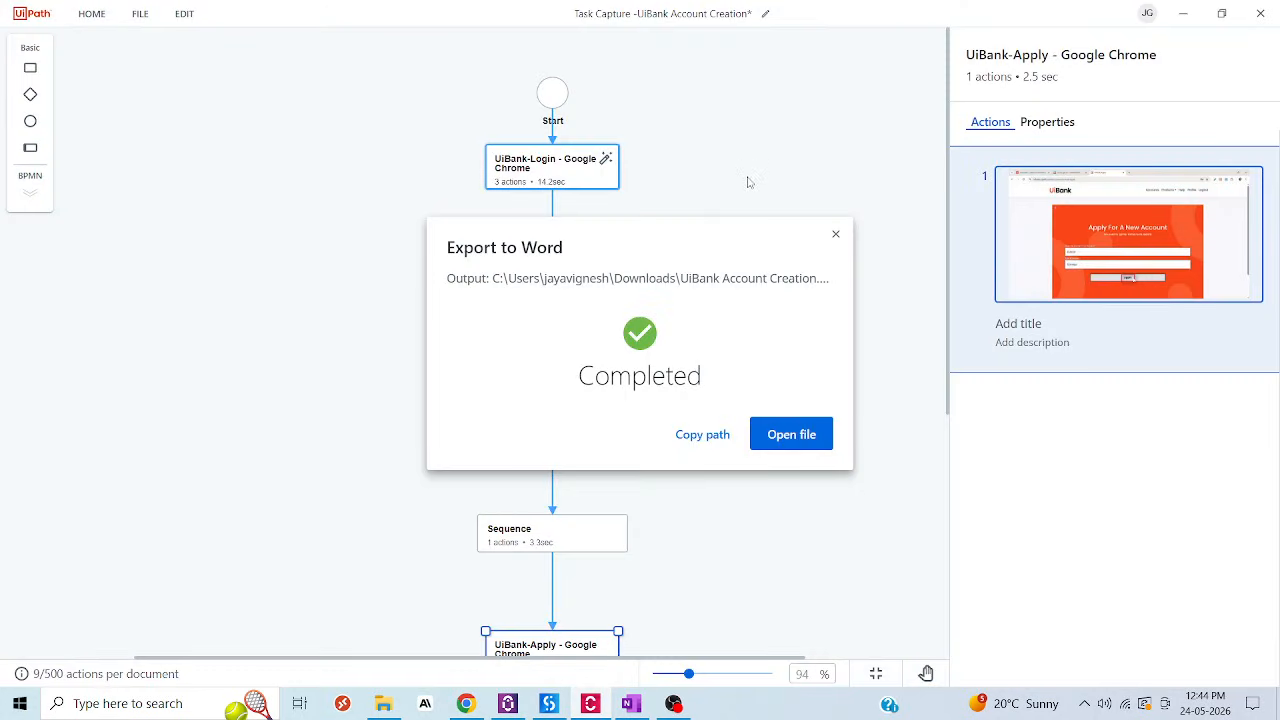
{"action": "left_click", "coordinate": [836, 234]}
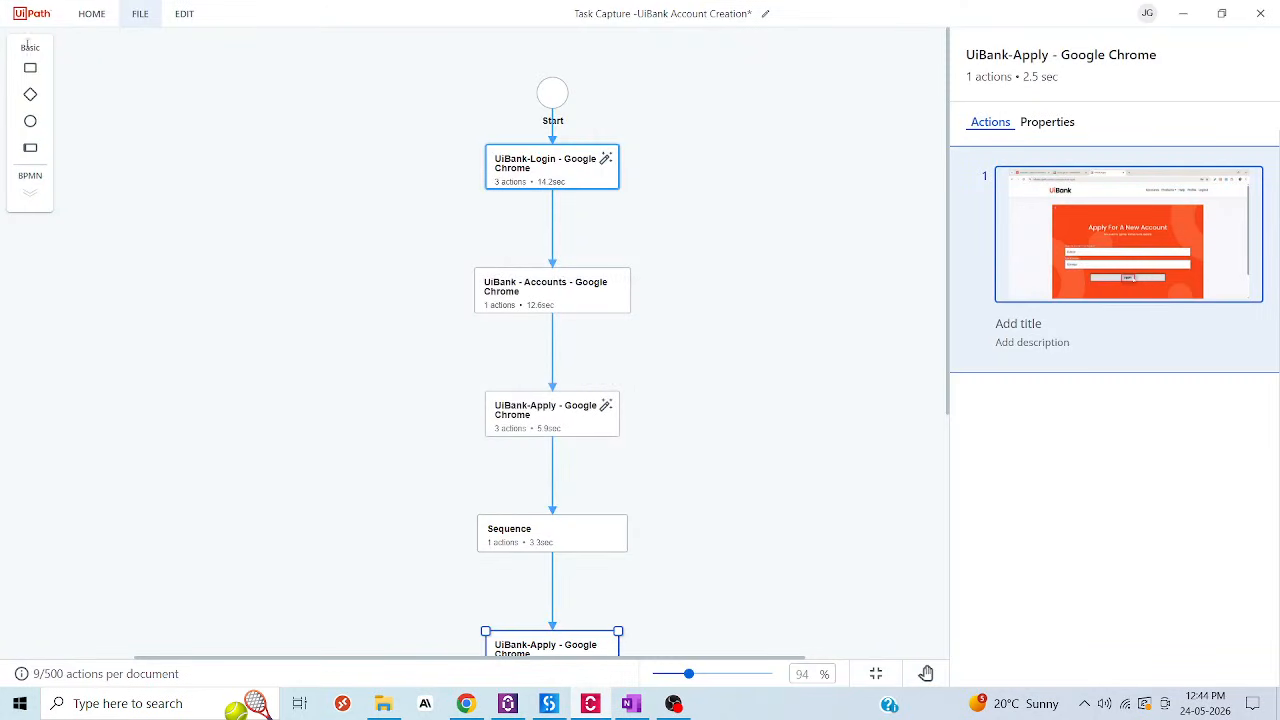
- Start an export to UiPath Studio (.xaml) using Classic activities
{"action": "left_click", "coordinate": [138, 14]}
{"action": "mouse_move", "coordinate": [210, 190]}
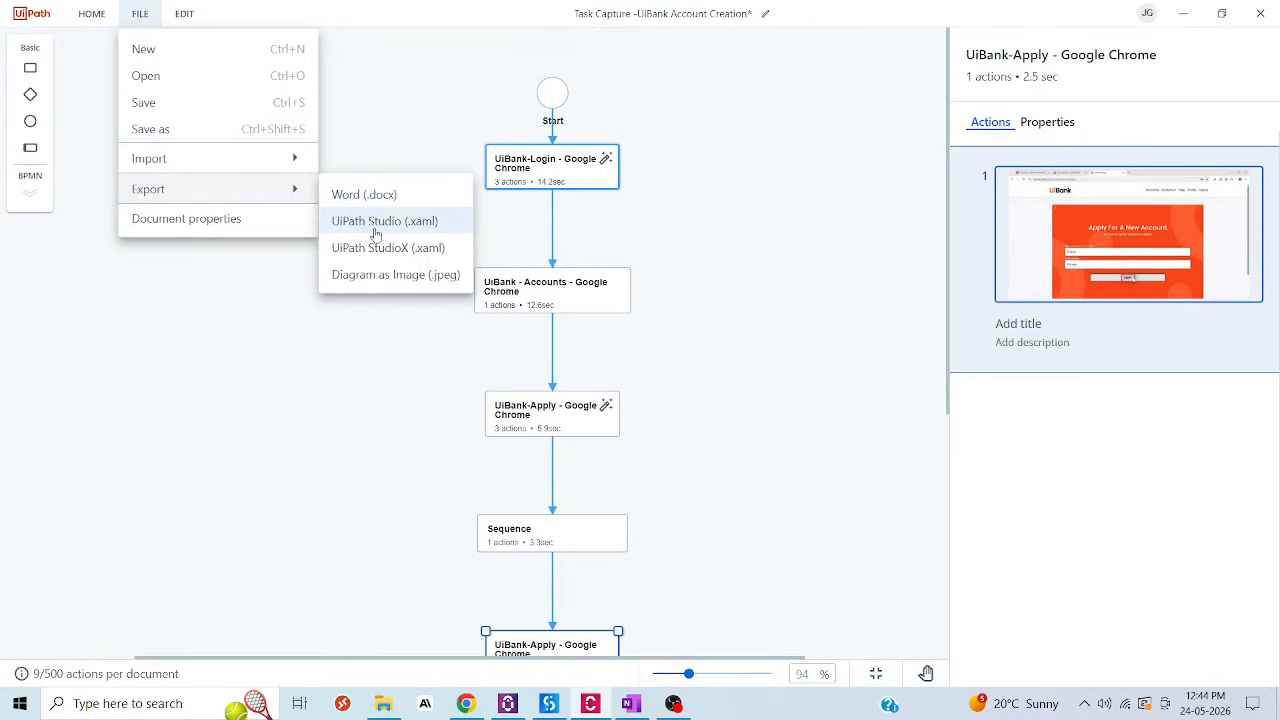
{"action": "left_click", "coordinate": [380, 232]}
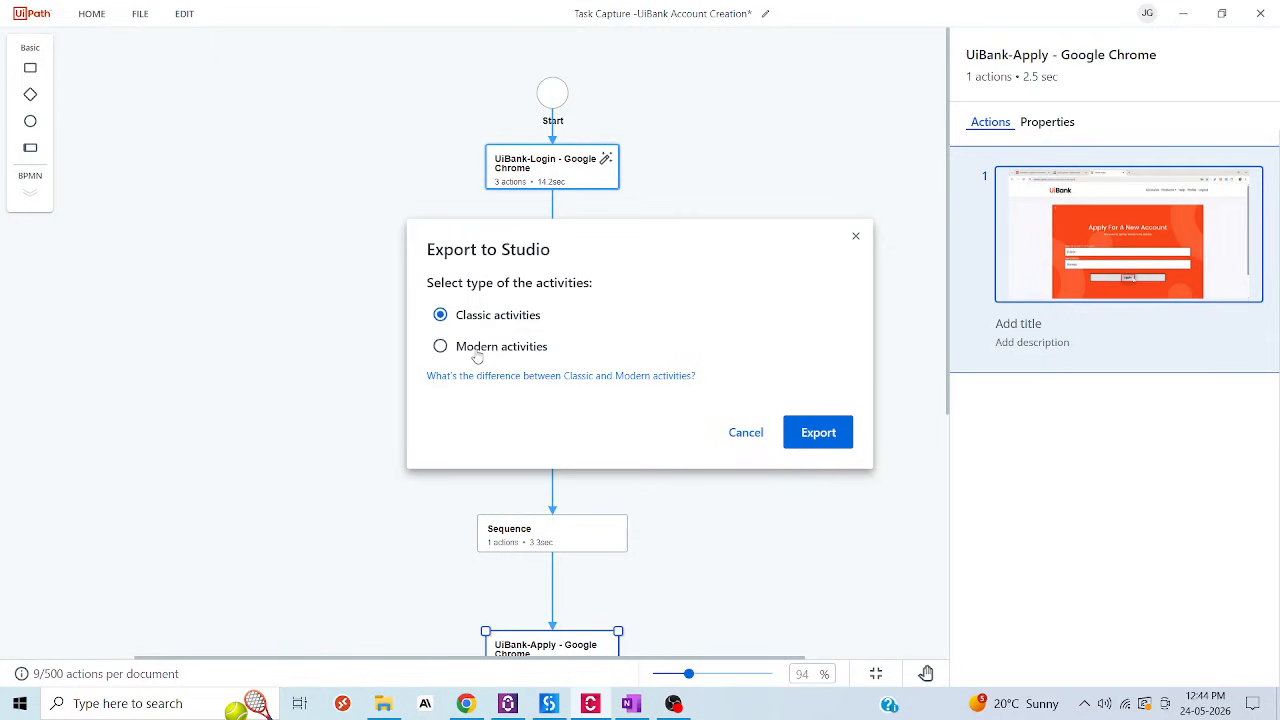
{"action": "left_click", "coordinate": [816, 437]}
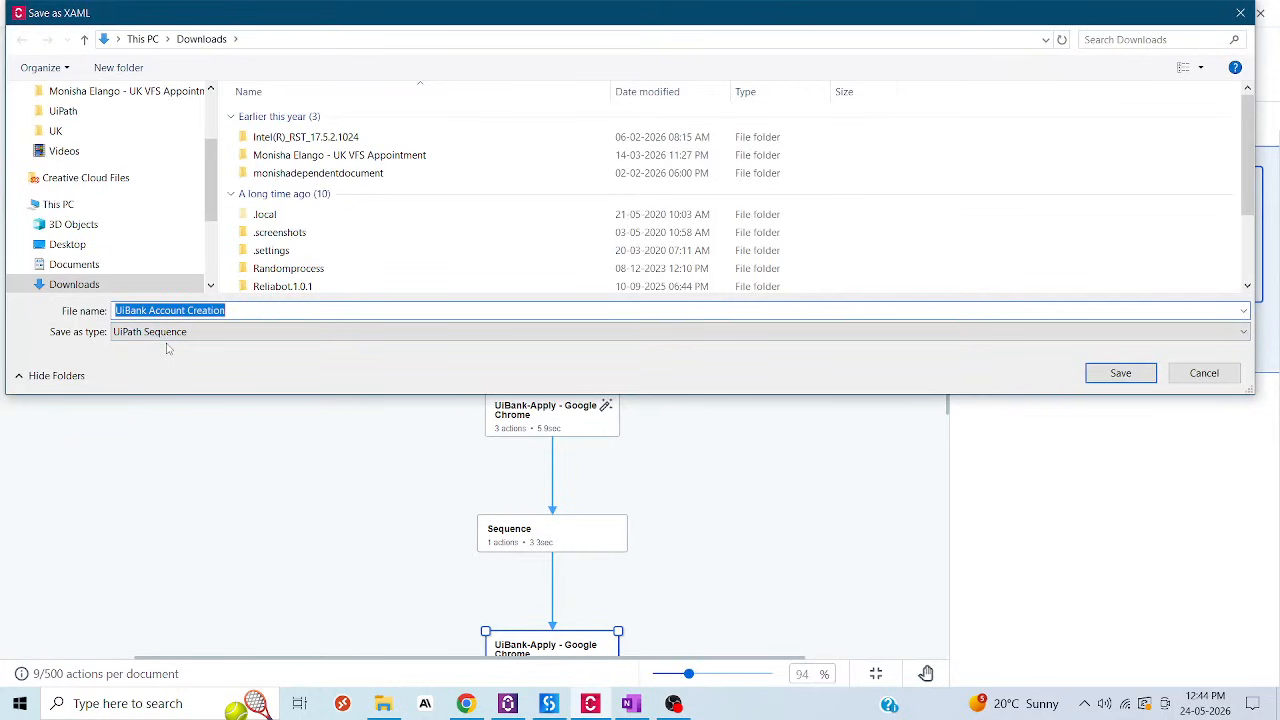
- Save the exported sequence as "UiBank Account Creation" in Documents\UiPath\SampleProject, accepting the existing project, and dismiss the export dialog
{"action": "left_click", "coordinate": [78, 266]}
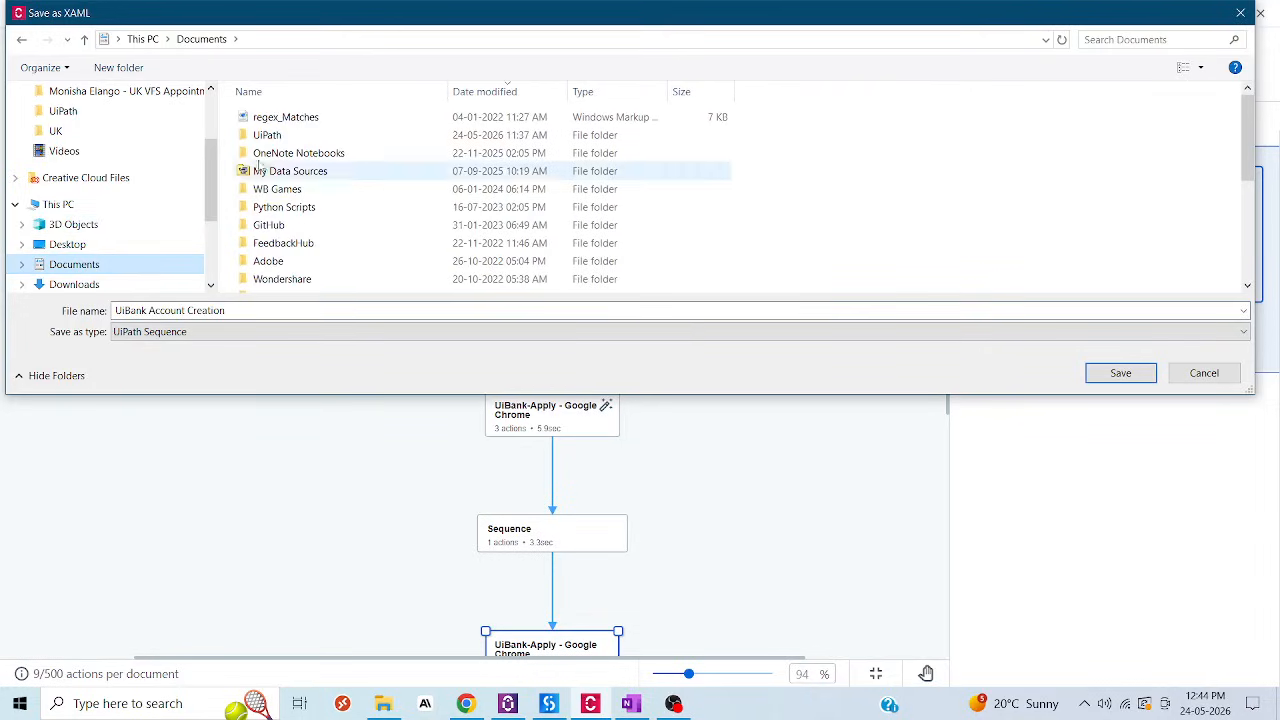
{"action": "double_click", "coordinate": [283, 138]}
{"action": "left_click", "coordinate": [283, 177]}
{"action": "double_click", "coordinate": [284, 174]}
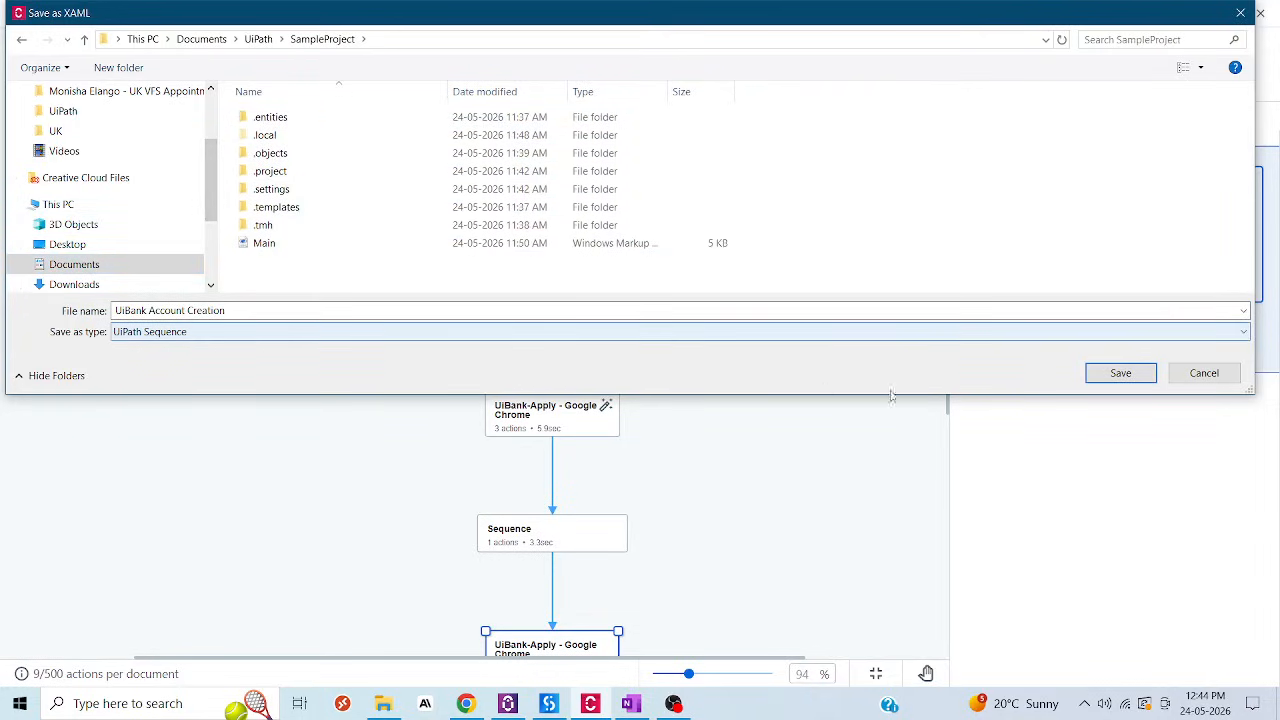
{"action": "left_click", "coordinate": [1120, 373]}
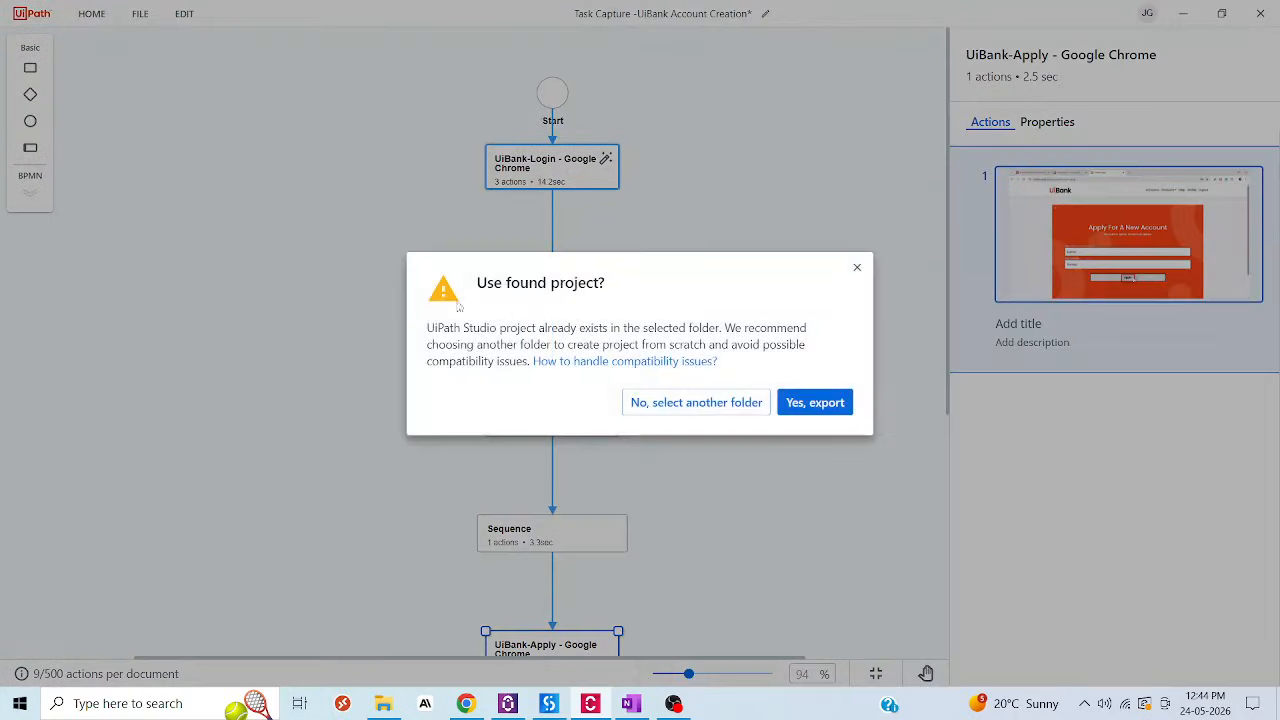
{"action": "left_click", "coordinate": [824, 403]}
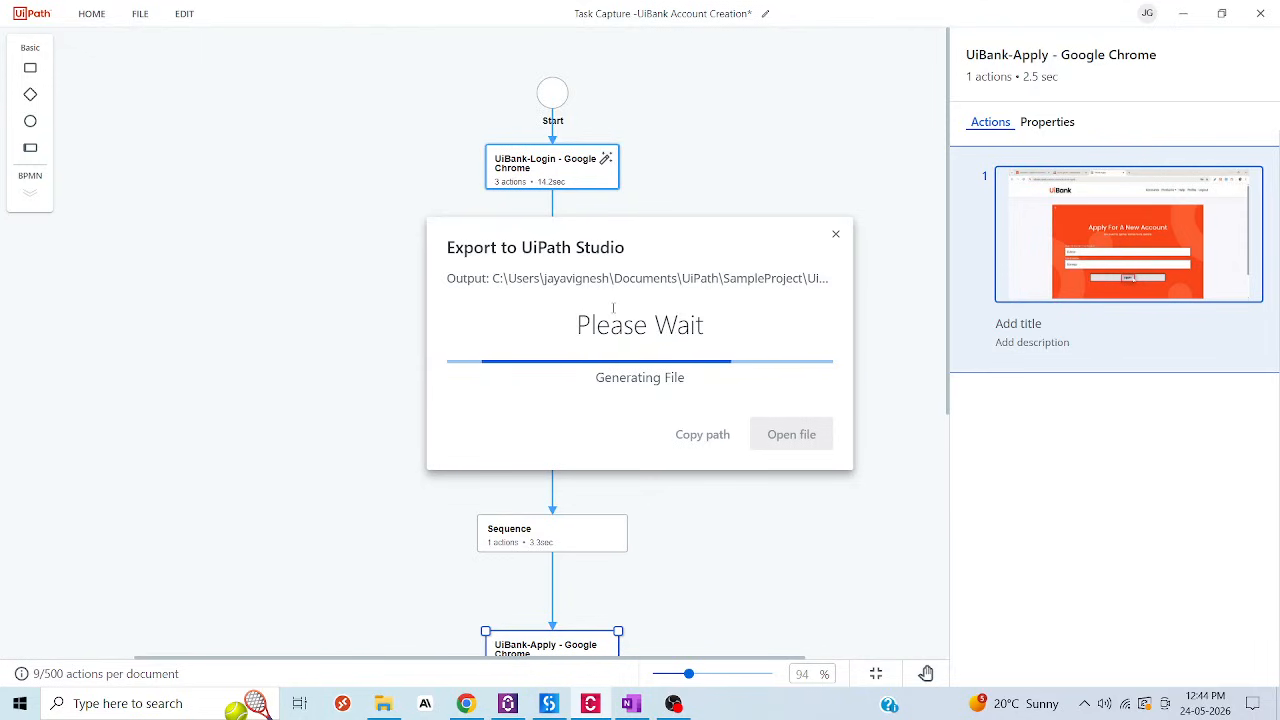
{"action": "left_click", "coordinate": [836, 242]}
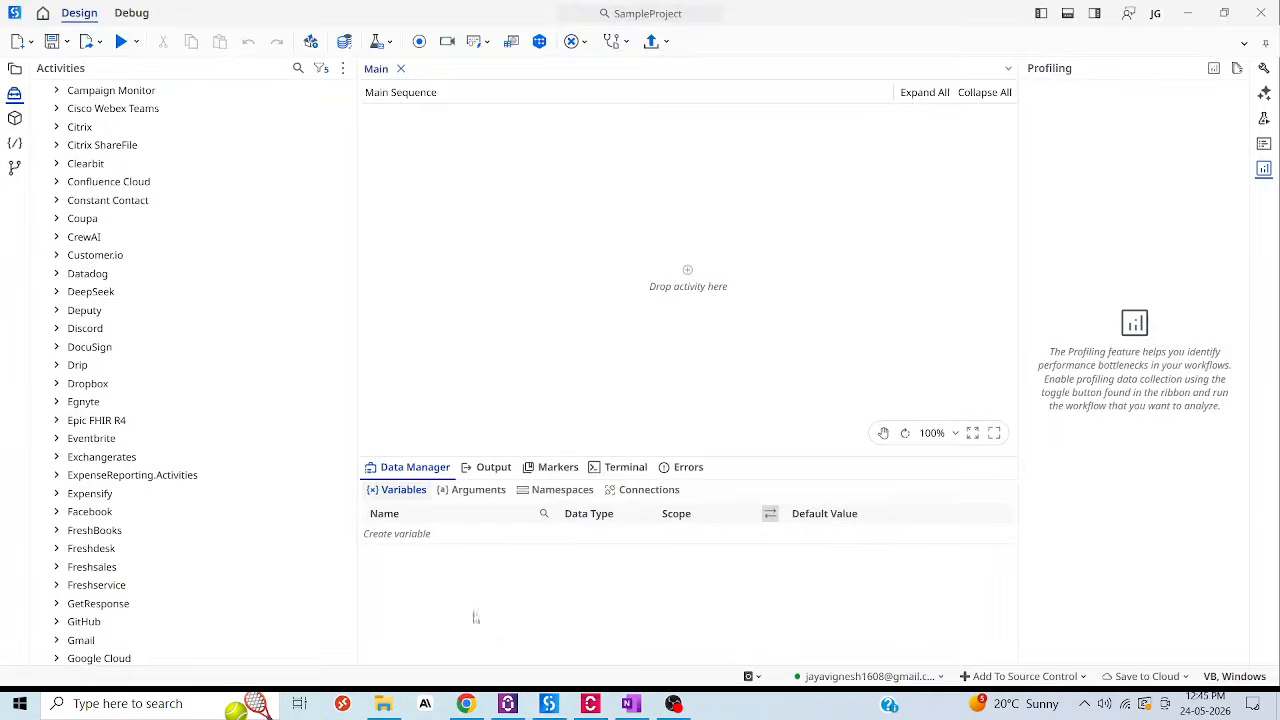
- Open the UiBank Account Creation.xaml workflow from the SampleProject files and expand the project's UiPath.UIAutomation.Activities dependency
{"action": "left_click", "coordinate": [15, 68]}
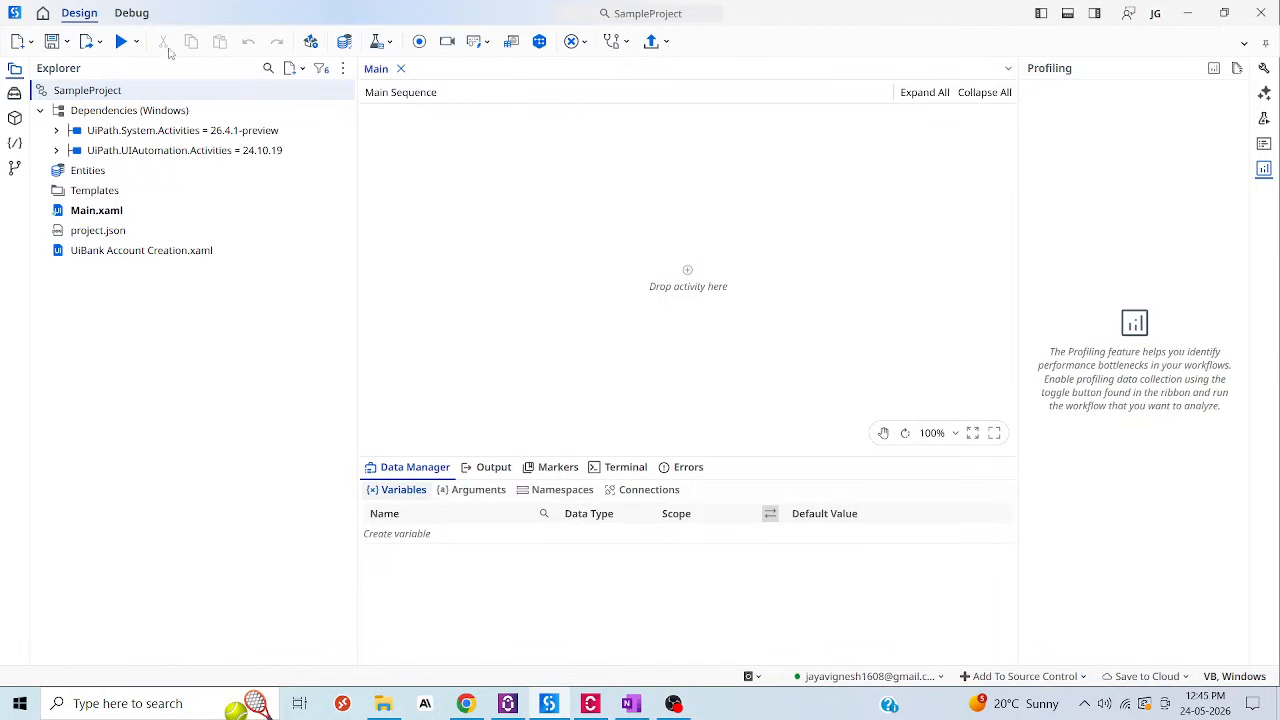
{"action": "left_click", "coordinate": [343, 68]}
{"action": "left_click", "coordinate": [208, 393]}
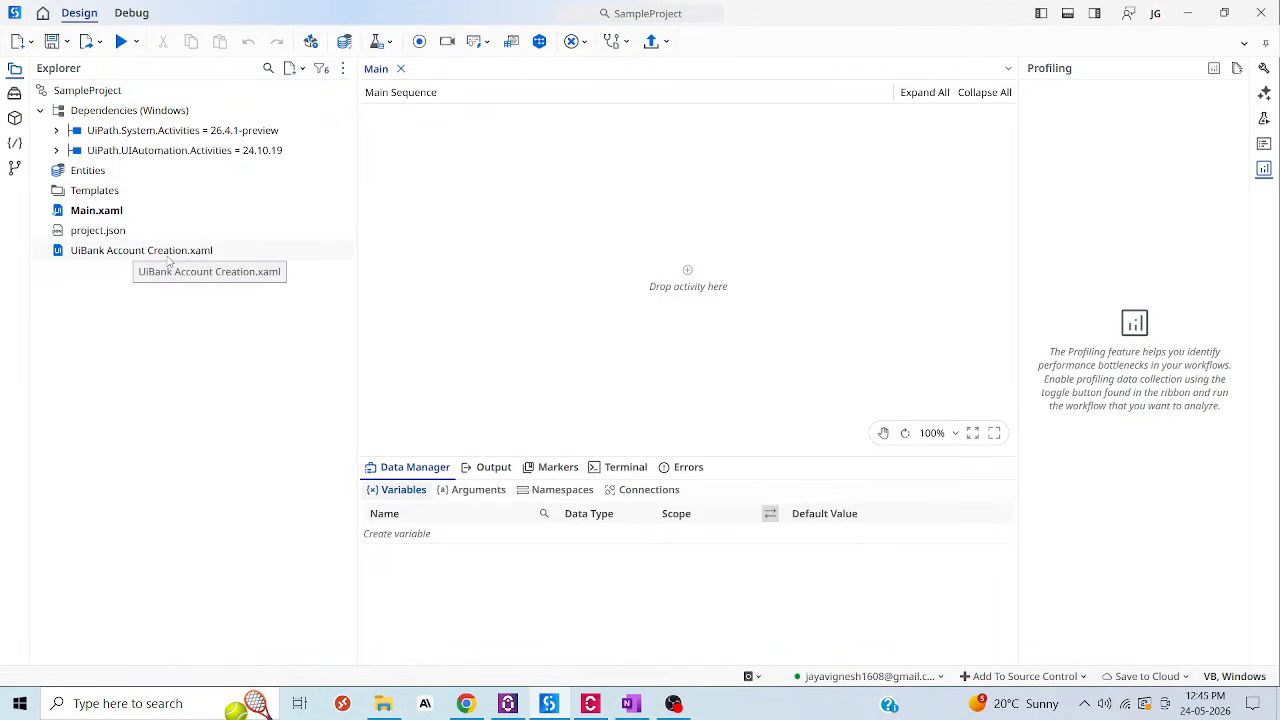
{"action": "double_click", "coordinate": [168, 252]}
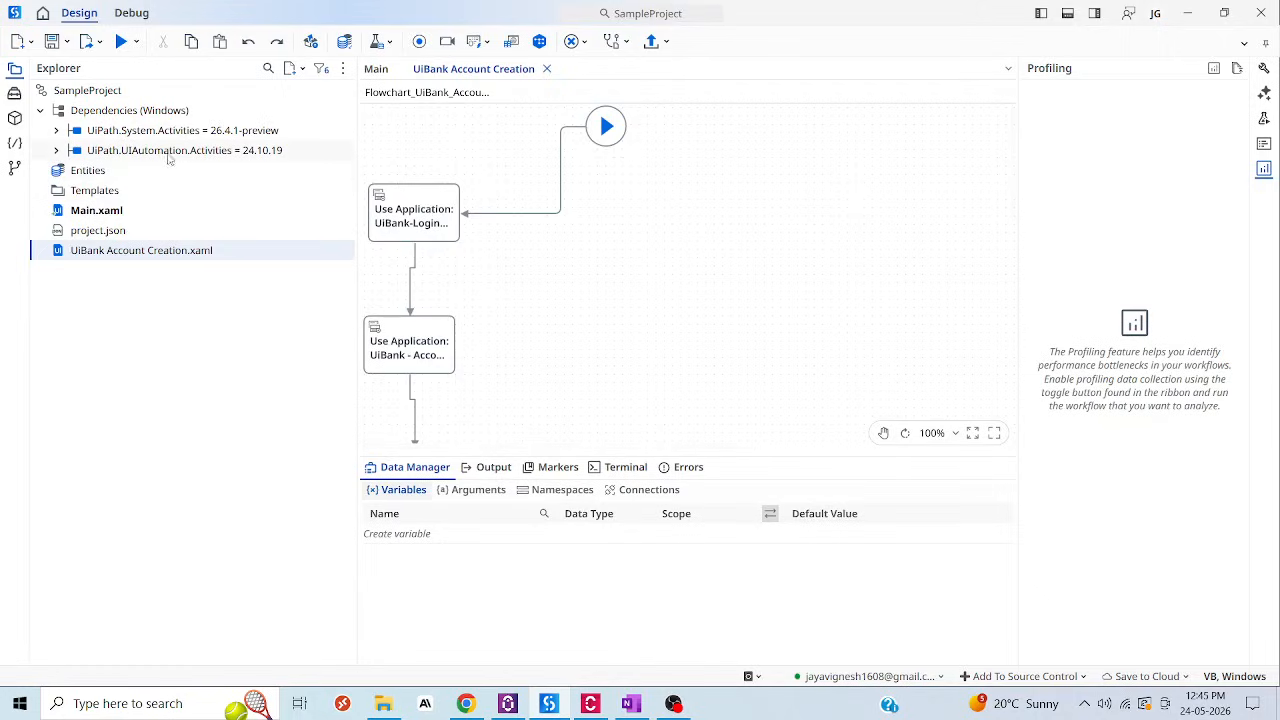
{"action": "left_click", "coordinate": [55, 150]}
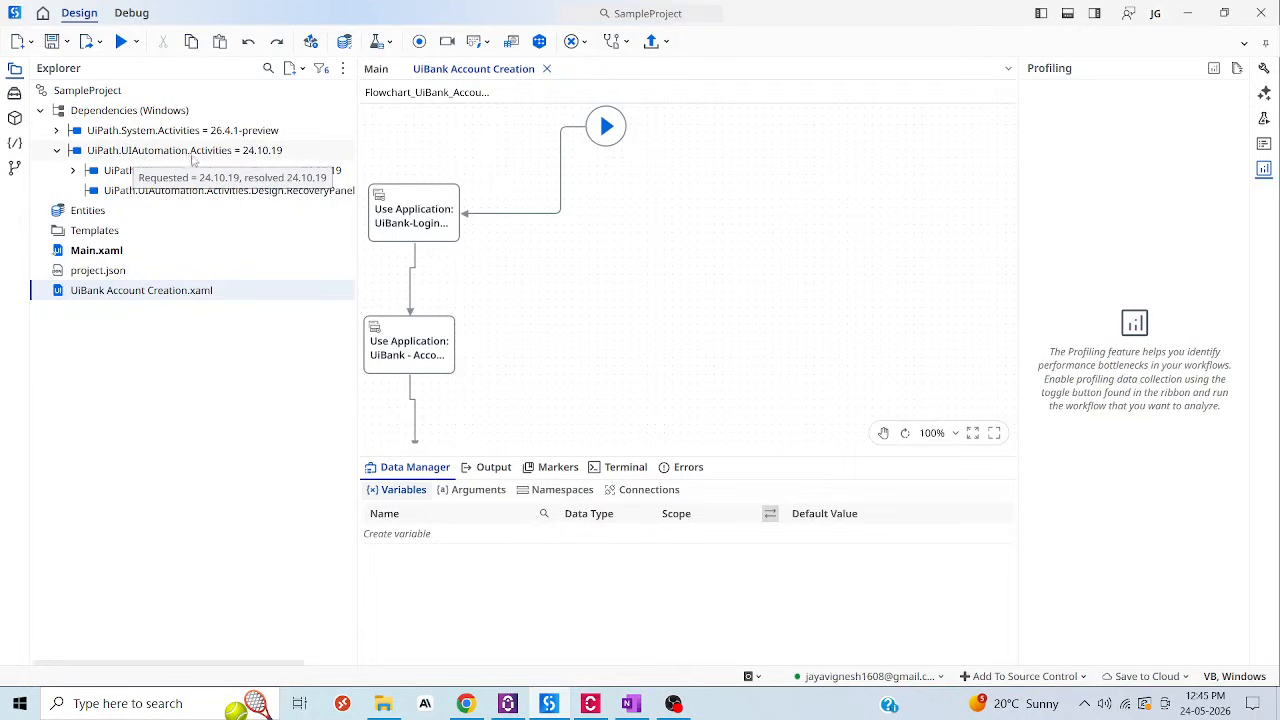
- Examine the activities inside the UiBank-Login Use Application container, and return to the flowchart
{"action": "left_click", "coordinate": [424, 206]}
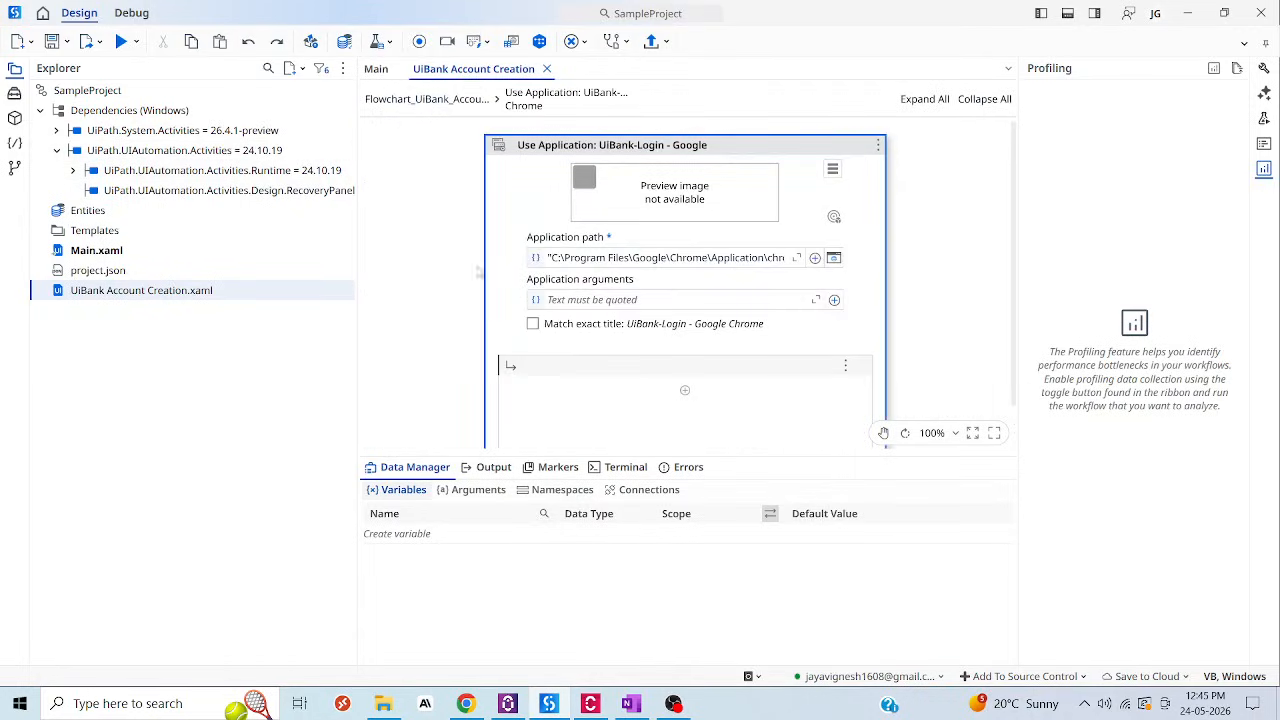
{"action": "scroll", "coordinate": [750, 260], "scroll_direction": "down", "scroll_amount": 2}
{"action": "scroll", "coordinate": [766, 341], "scroll_direction": "down", "scroll_amount": 4}
{"action": "scroll", "coordinate": [766, 341], "scroll_direction": "up", "scroll_amount": 6}
{"action": "scroll", "coordinate": [860, 329], "scroll_direction": "down", "scroll_amount": 5}
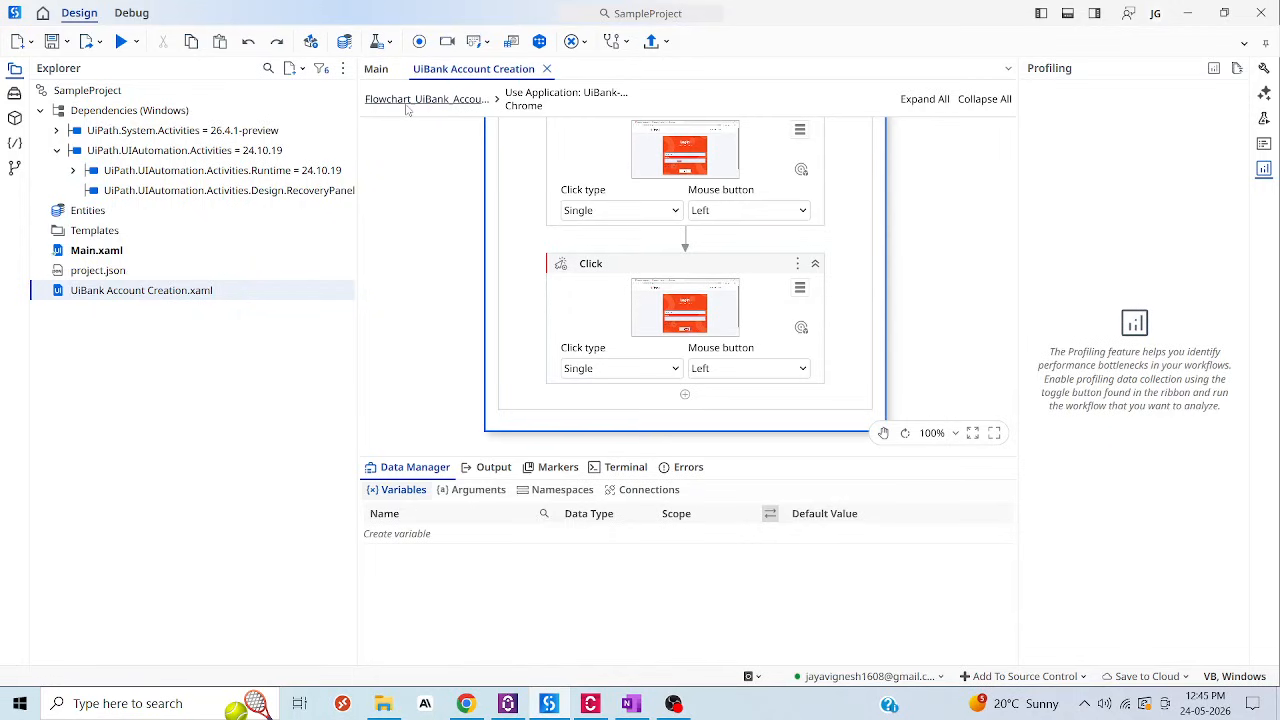
{"action": "left_click", "coordinate": [443, 106]}
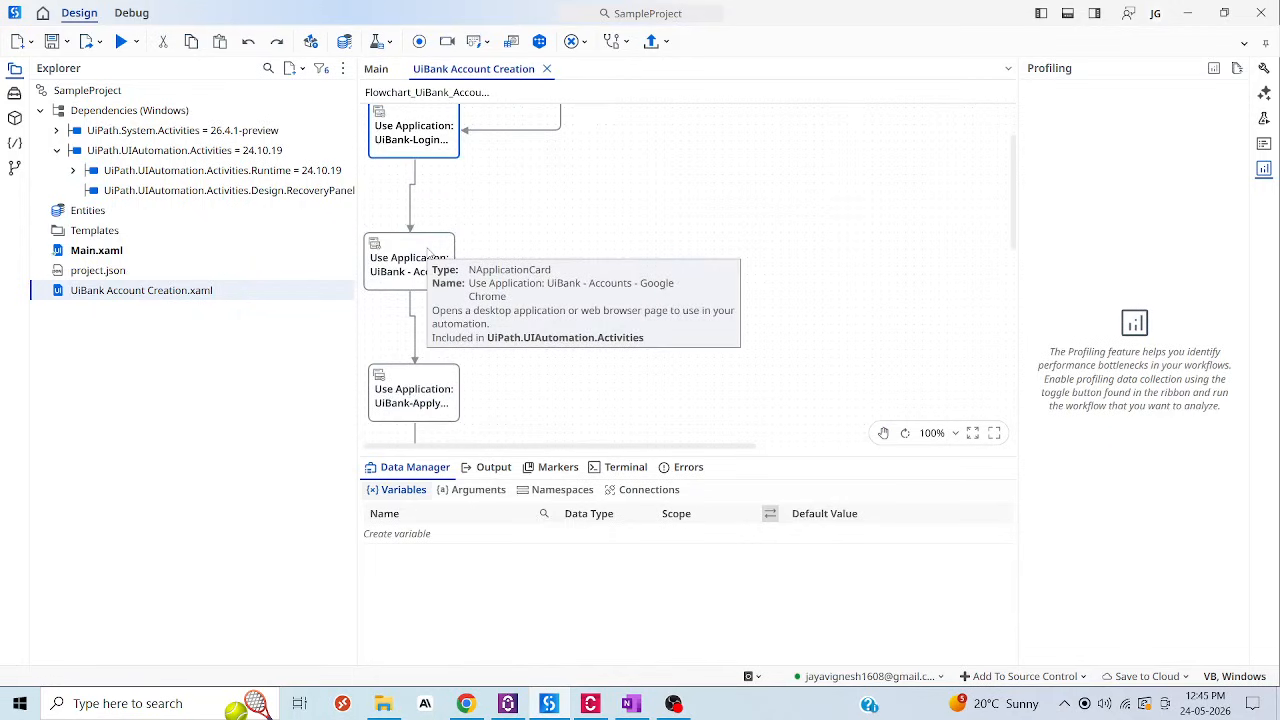
- Review the flowchart's sequence of Use Application containers, briefly reopening the UiBank-Login container and returning to the overview
{"action": "scroll", "coordinate": [533, 318], "scroll_direction": "down", "scroll_amount": 3}
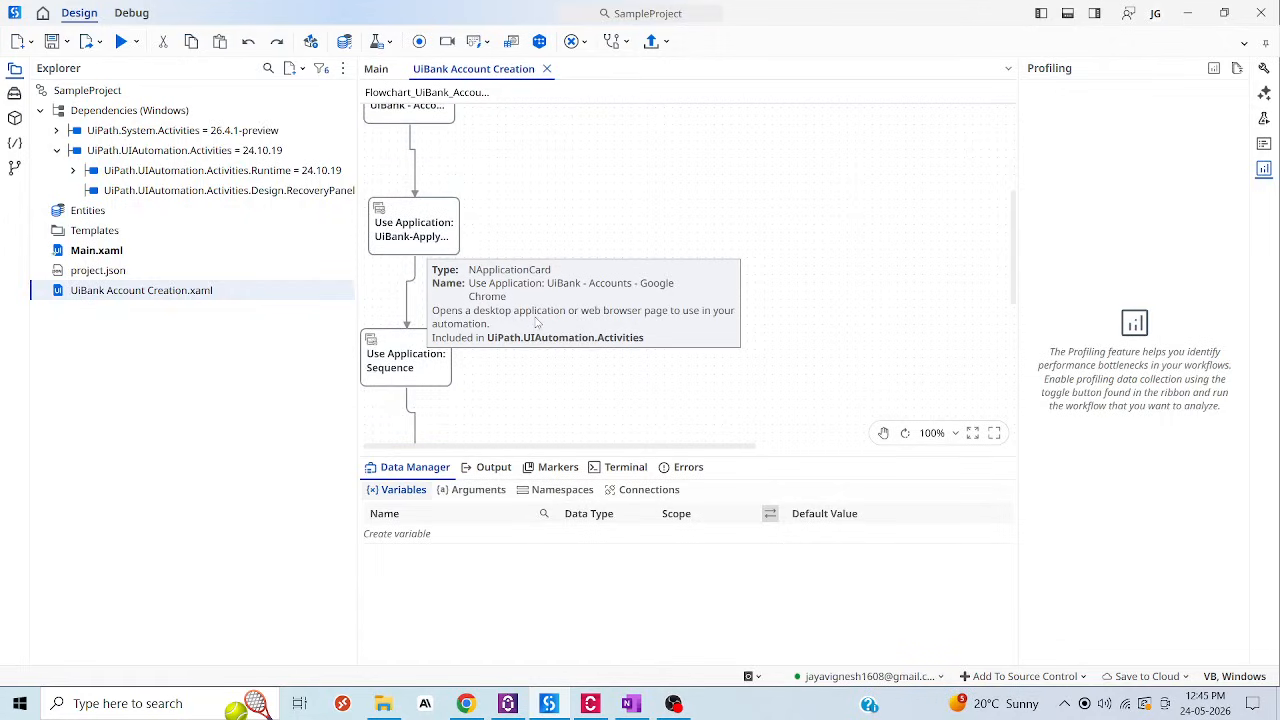
{"action": "scroll", "coordinate": [555, 326], "scroll_direction": "up", "scroll_amount": 5}
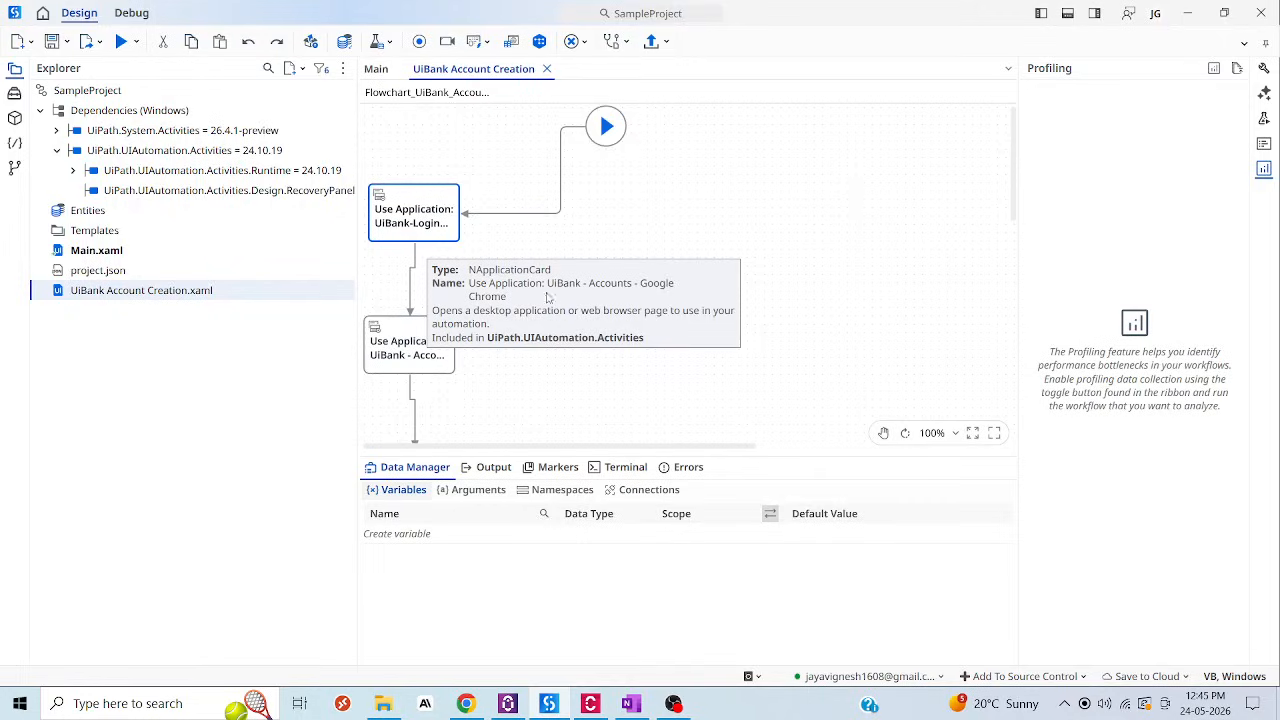
{"action": "double_click", "coordinate": [441, 202]}
{"action": "left_click", "coordinate": [437, 94]}
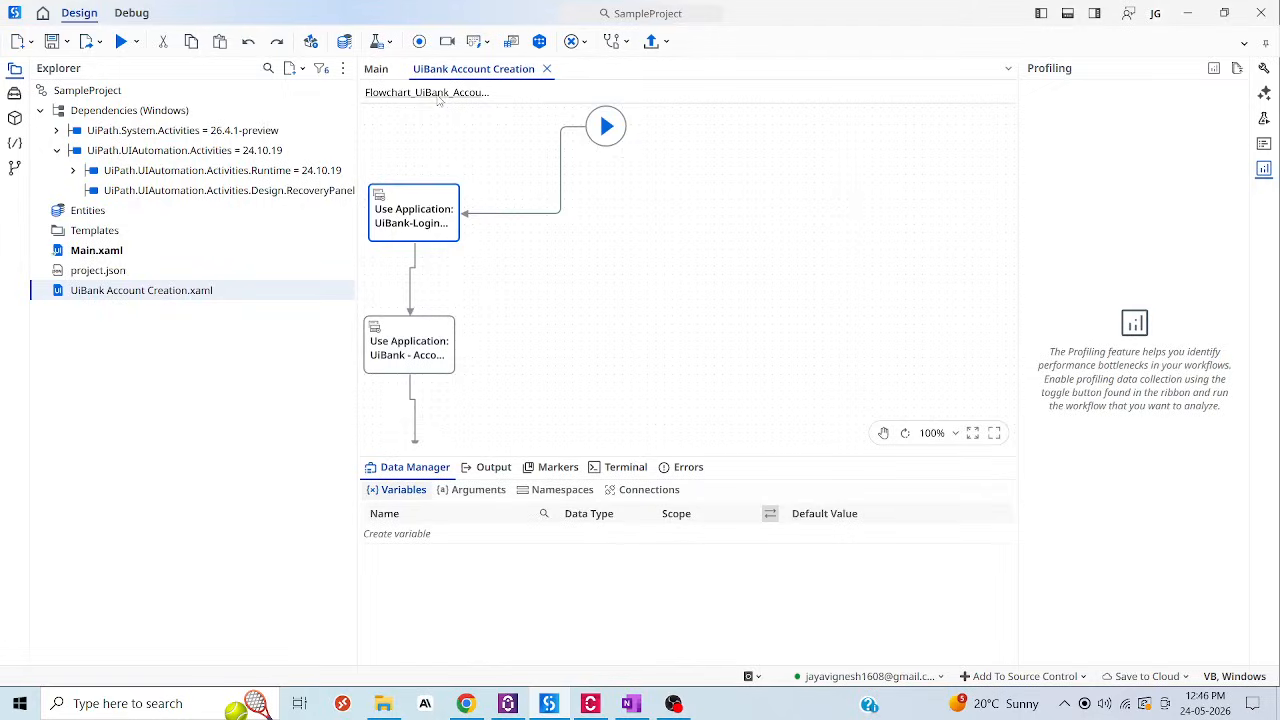
- Switch to Task Capture and view the export and import formats available for the document
{"action": "key", "text": "alt+Tab"}
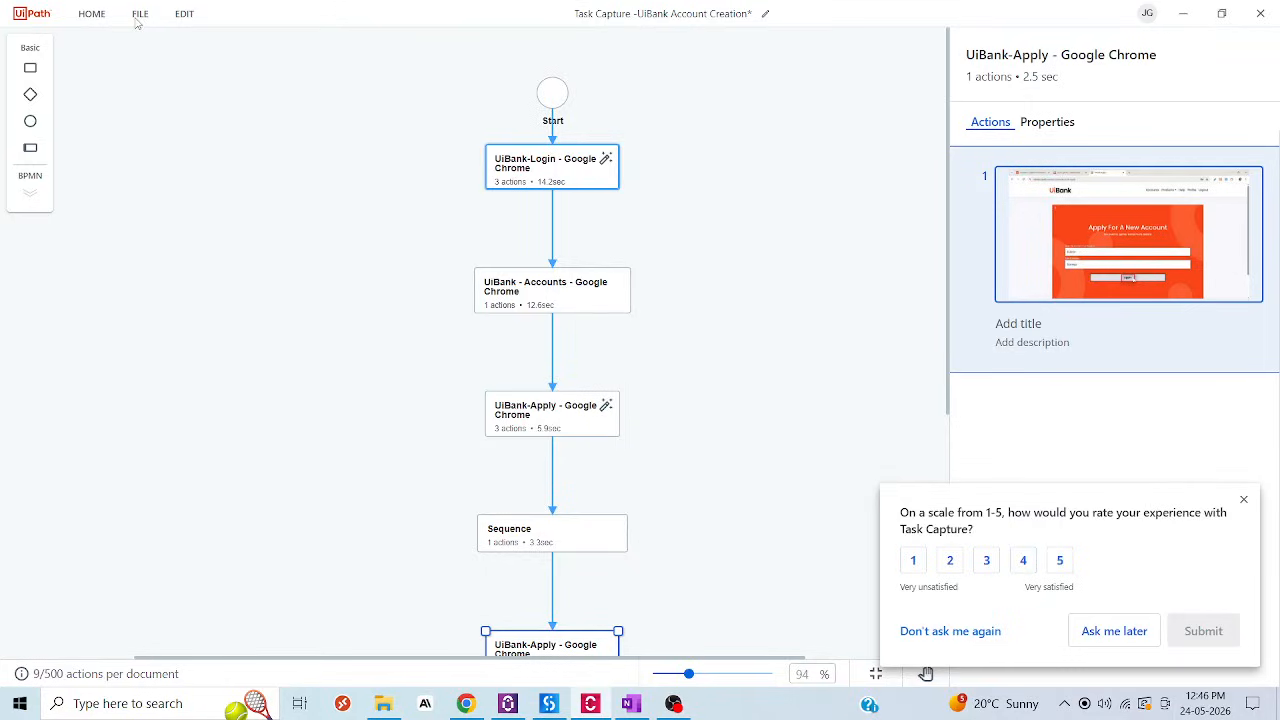
{"action": "left_click", "coordinate": [143, 15]}
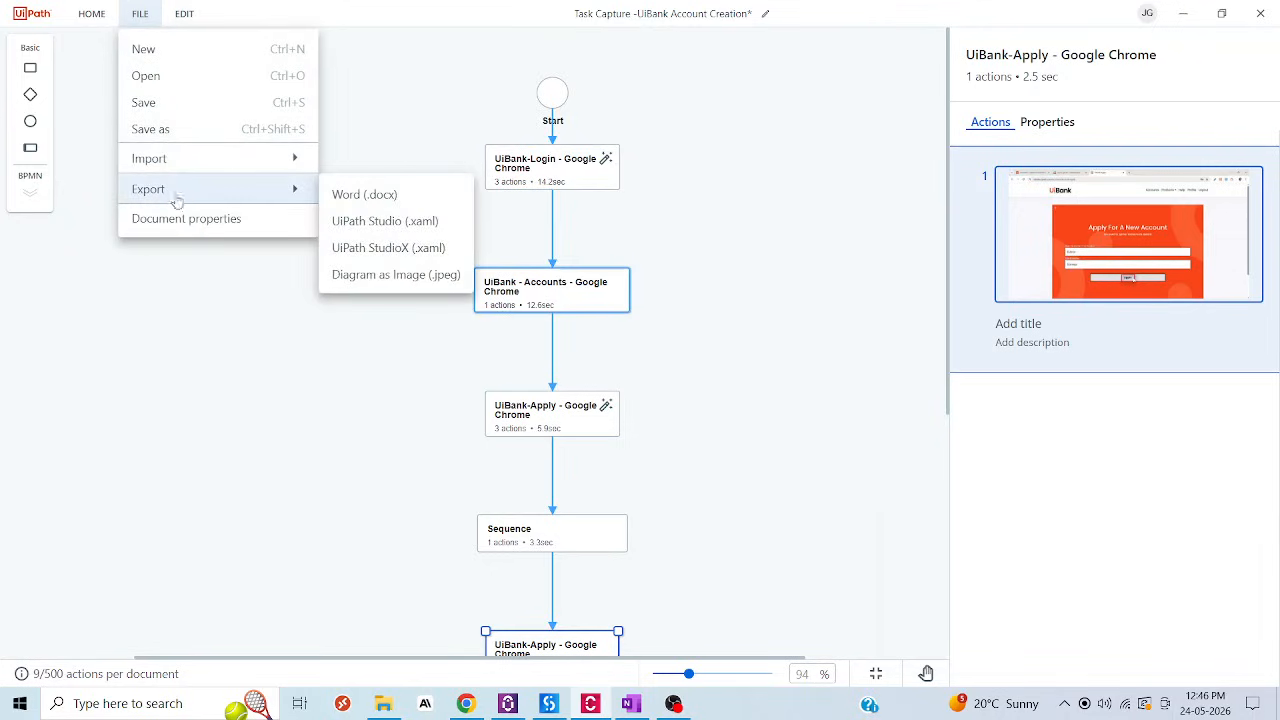
{"action": "mouse_move", "coordinate": [236, 170]}
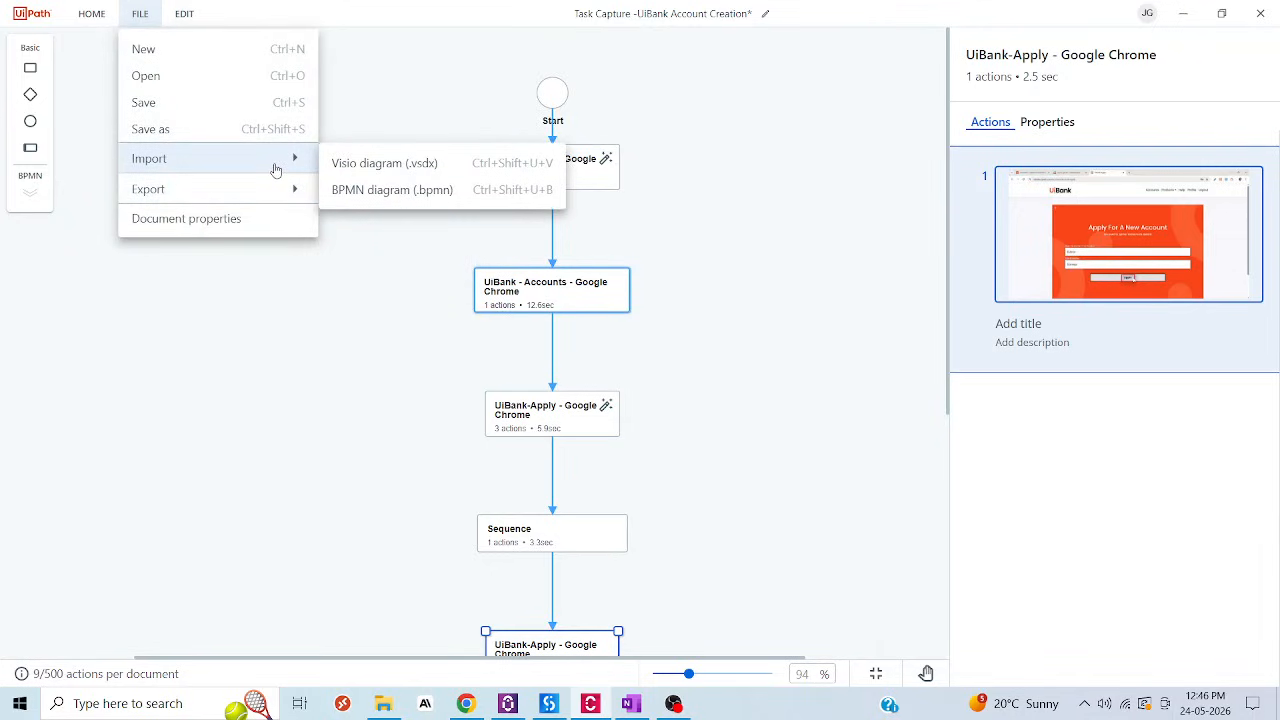